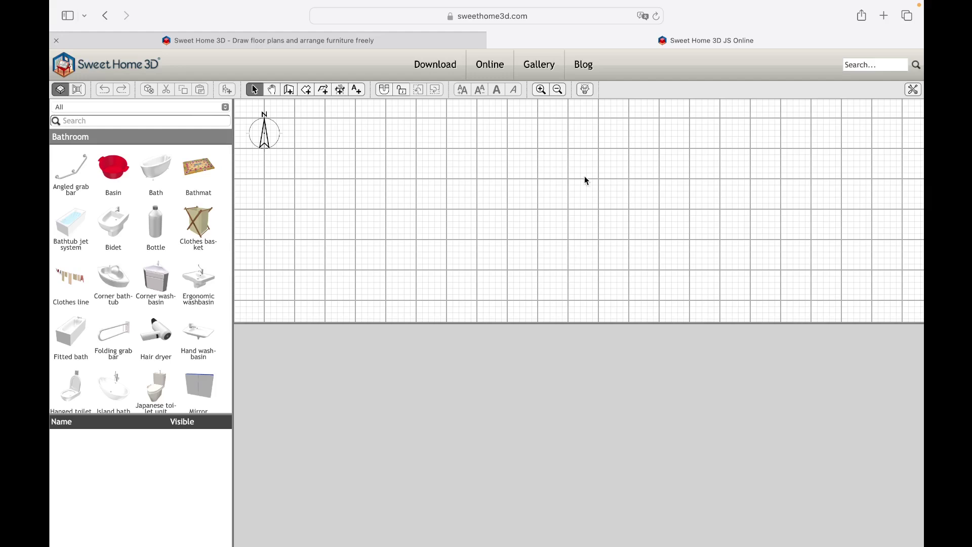
Log into the forum with the saved account and open home 02 from the Online manager for editing.
{"action": "left_click", "coordinate": [341, 43]}
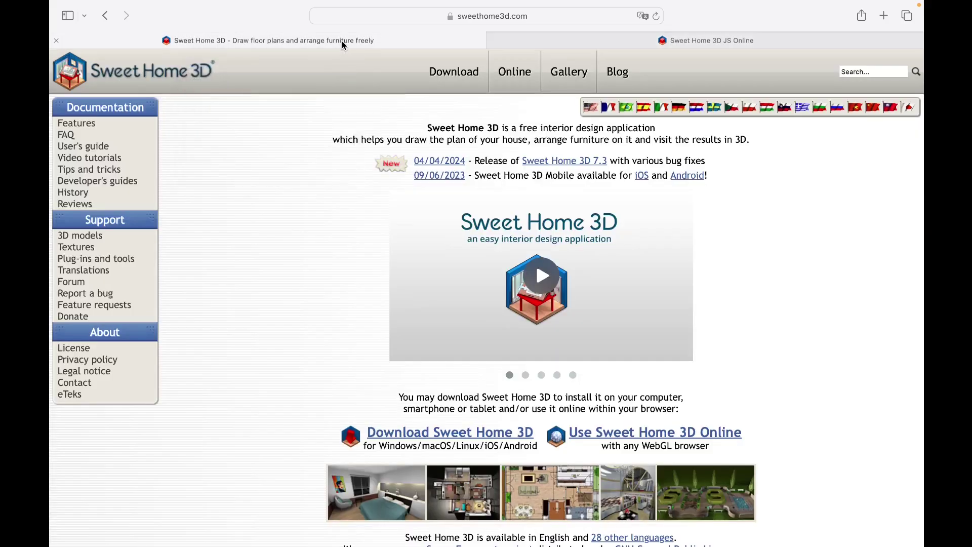
{"action": "left_click", "coordinate": [72, 282]}
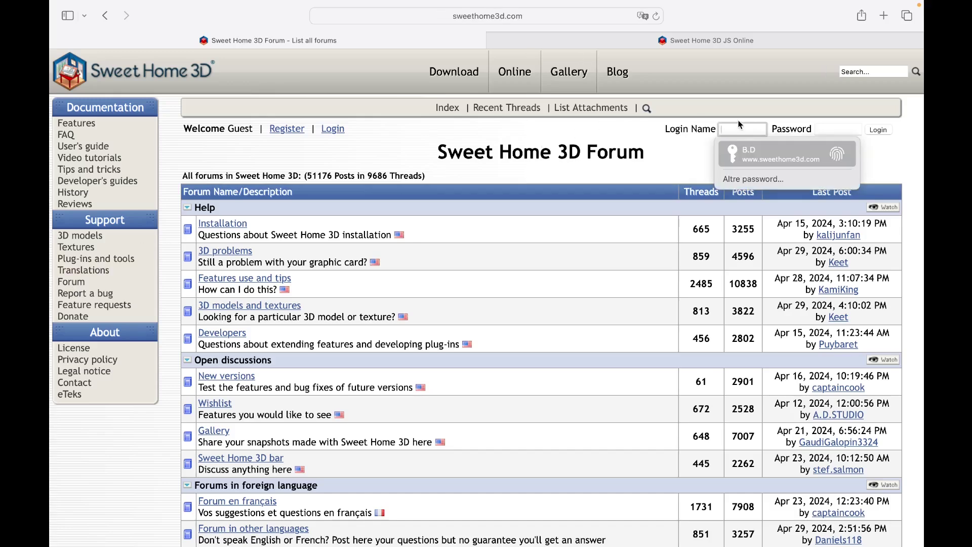
{"action": "left_click", "coordinate": [780, 153]}
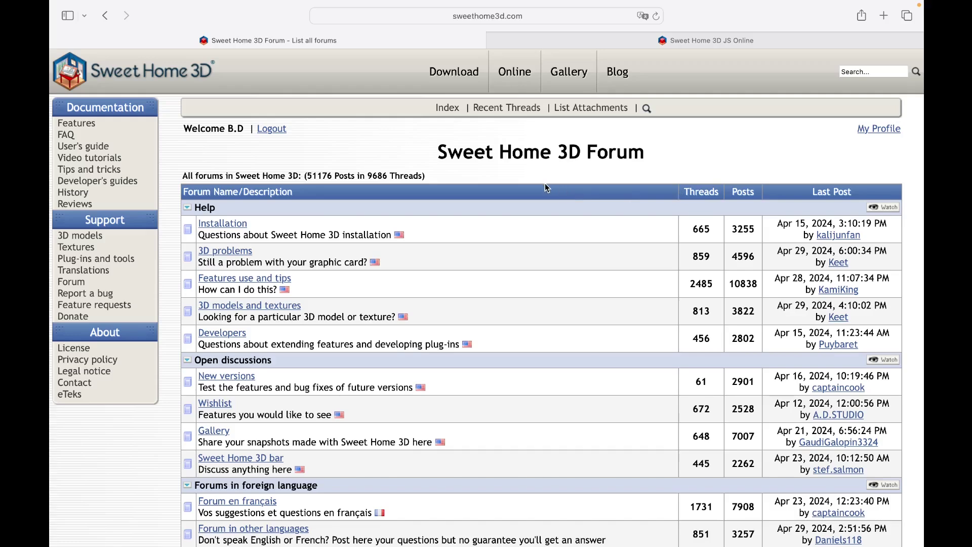
{"action": "left_click", "coordinate": [516, 77]}
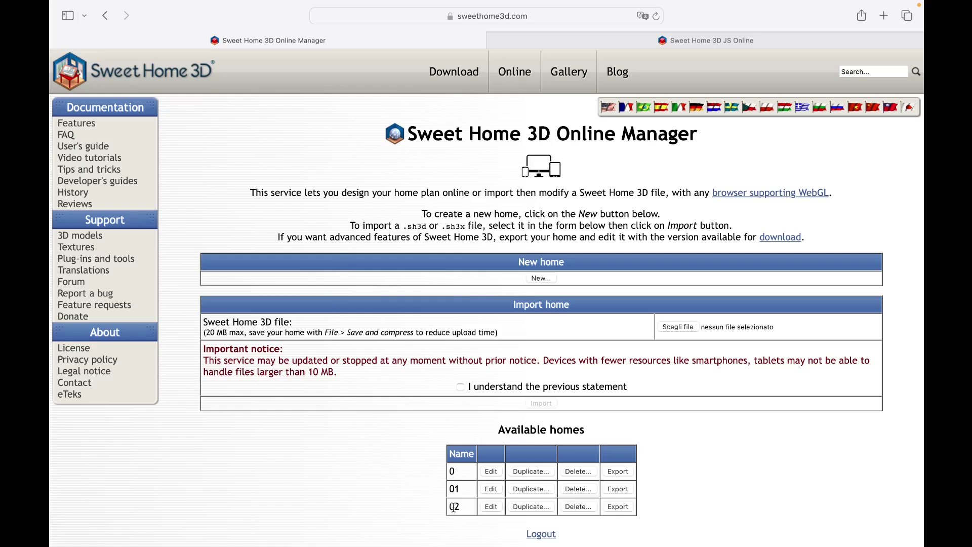
{"action": "left_click", "coordinate": [491, 506]}
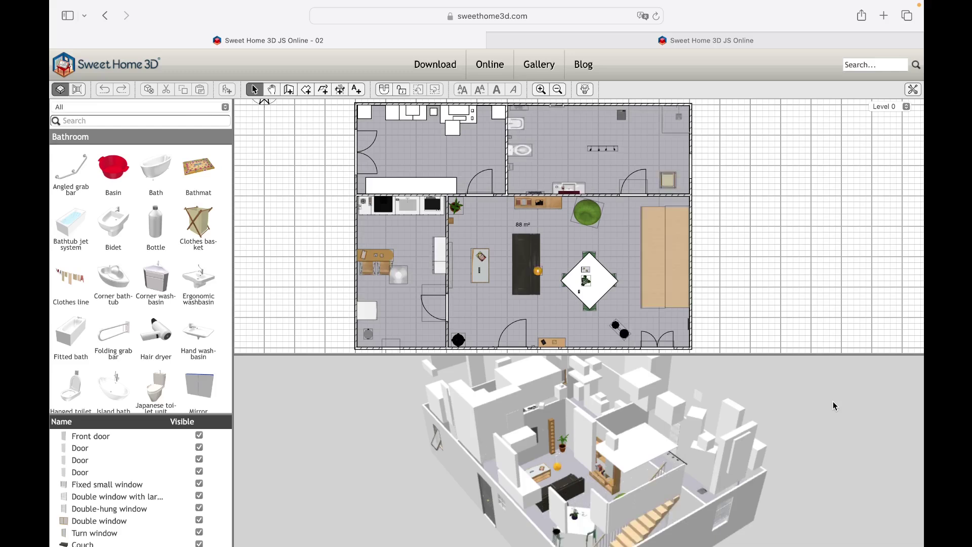
Switch the 3D view from all levels to the selected level only, orbiting down into Level 0.
{"action": "right_click", "coordinate": [833, 402]}
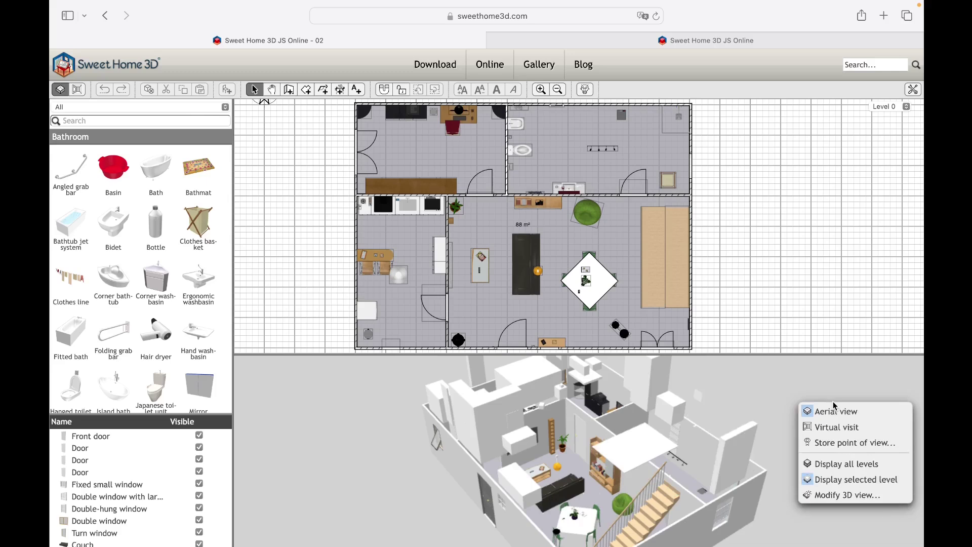
{"action": "left_click", "coordinate": [842, 464]}
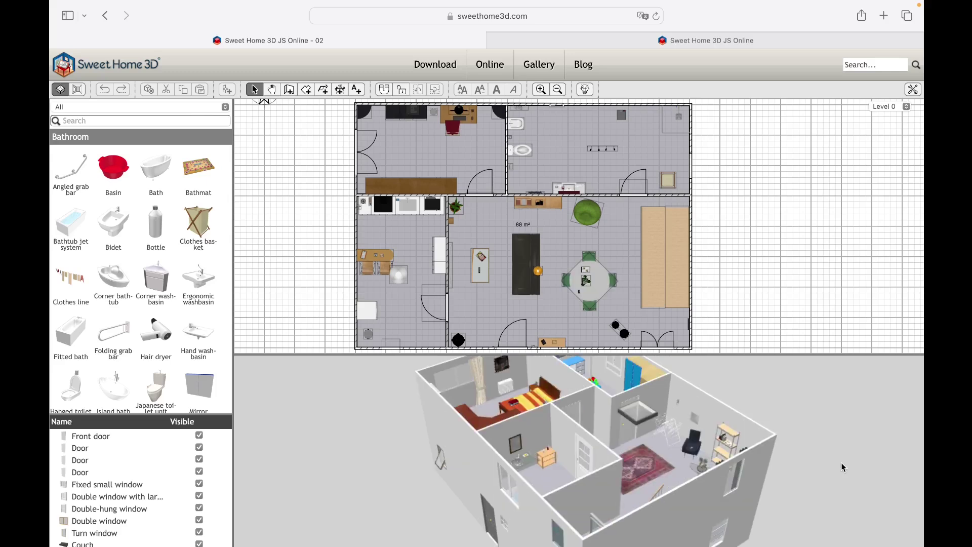
{"action": "left_click_drag", "start_coordinate": [840, 463], "coordinate": [879, 446]}
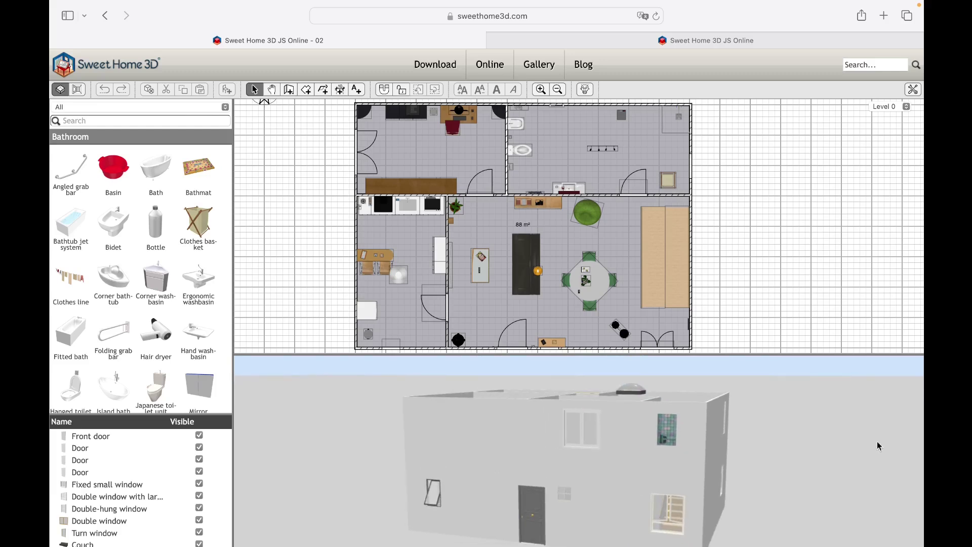
{"action": "right_click", "coordinate": [857, 451]}
{"action": "left_click", "coordinate": [850, 521]}
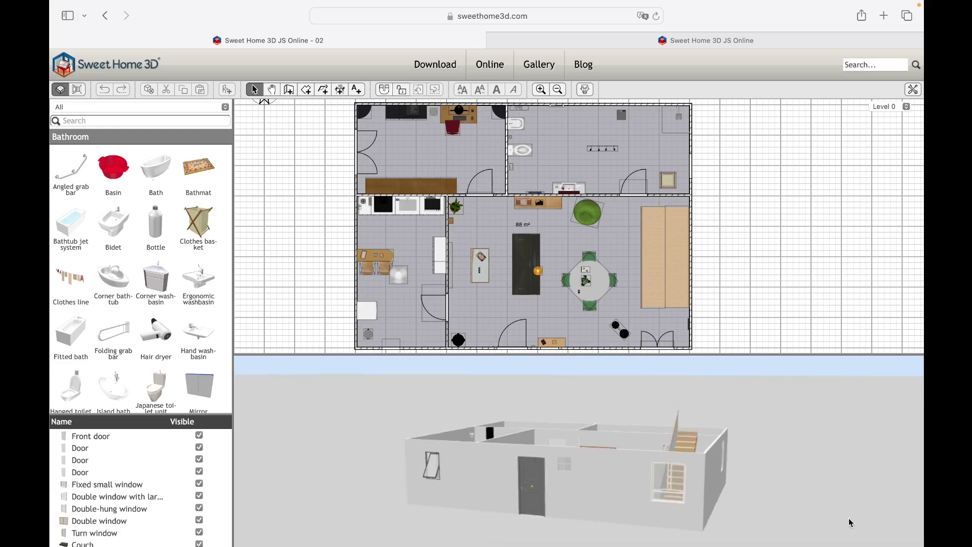
{"action": "left_click_drag", "start_coordinate": [731, 414], "coordinate": [608, 511]}
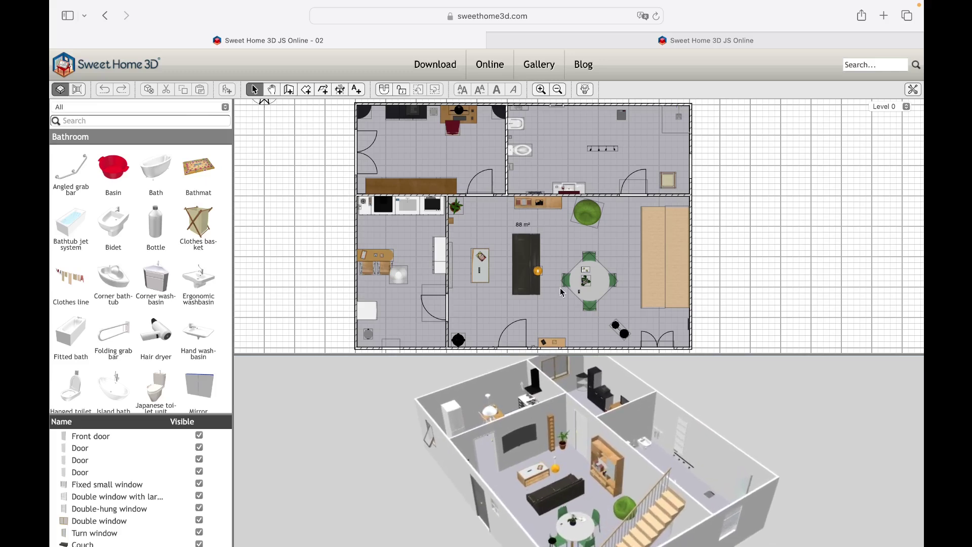
Open the round table's properties, set it to a plain colour and try several palette colours.
{"action": "double_click", "coordinate": [584, 214]}
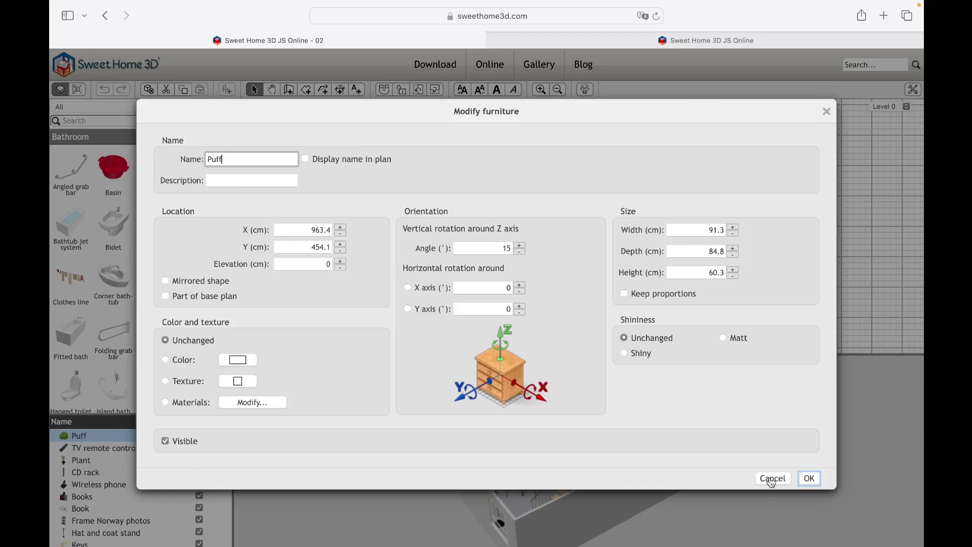
{"action": "left_click", "coordinate": [769, 479]}
{"action": "double_click", "coordinate": [599, 294]}
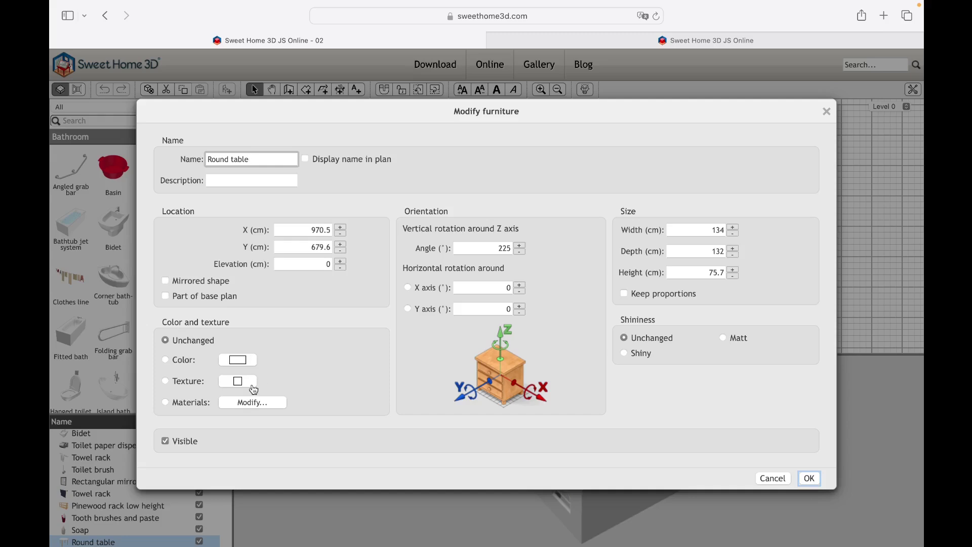
{"action": "left_click", "coordinate": [166, 360]}
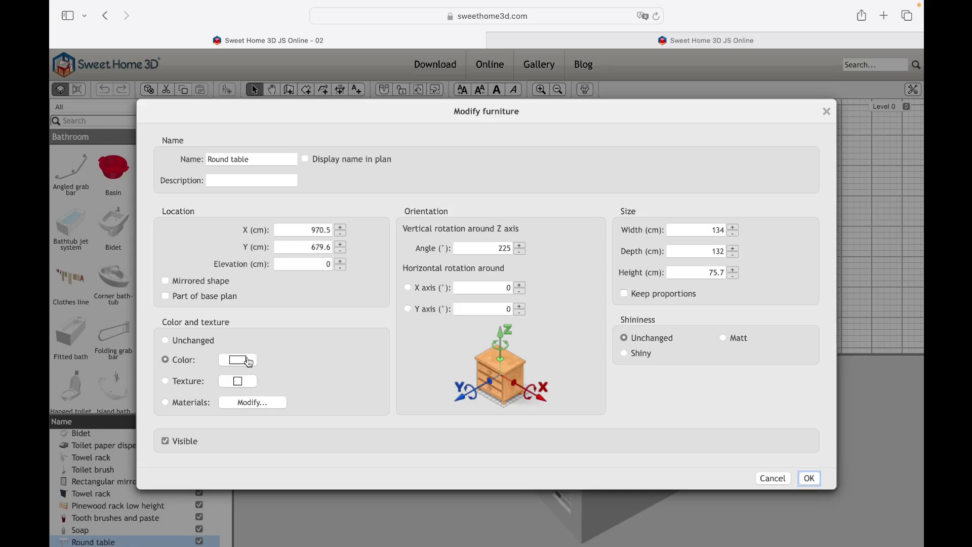
{"action": "left_click", "coordinate": [247, 361]}
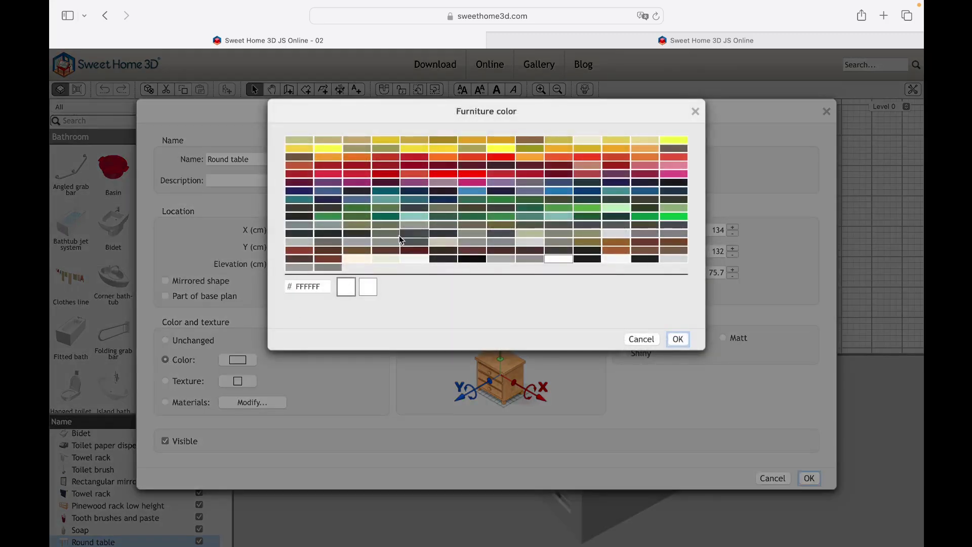
{"action": "left_click", "coordinate": [473, 251]}
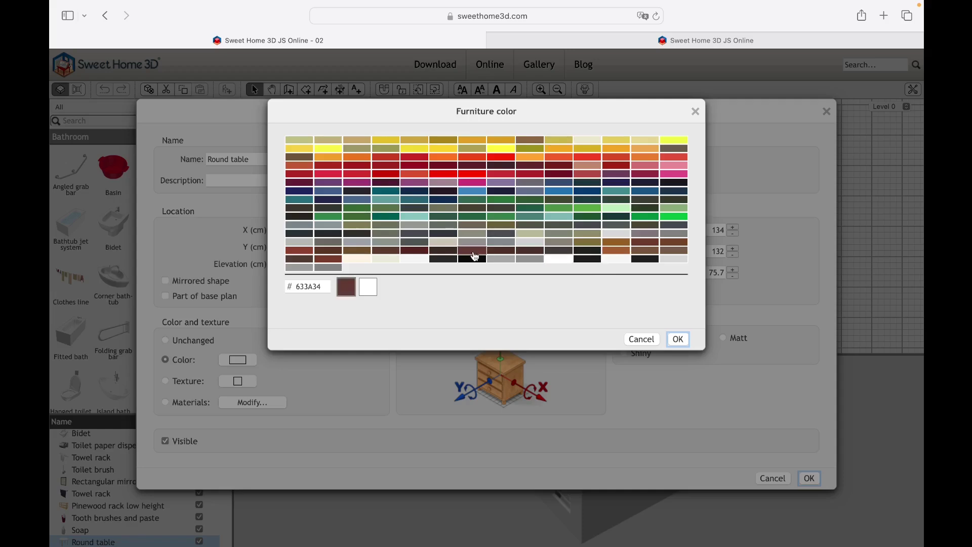
{"action": "left_click", "coordinate": [361, 226]}
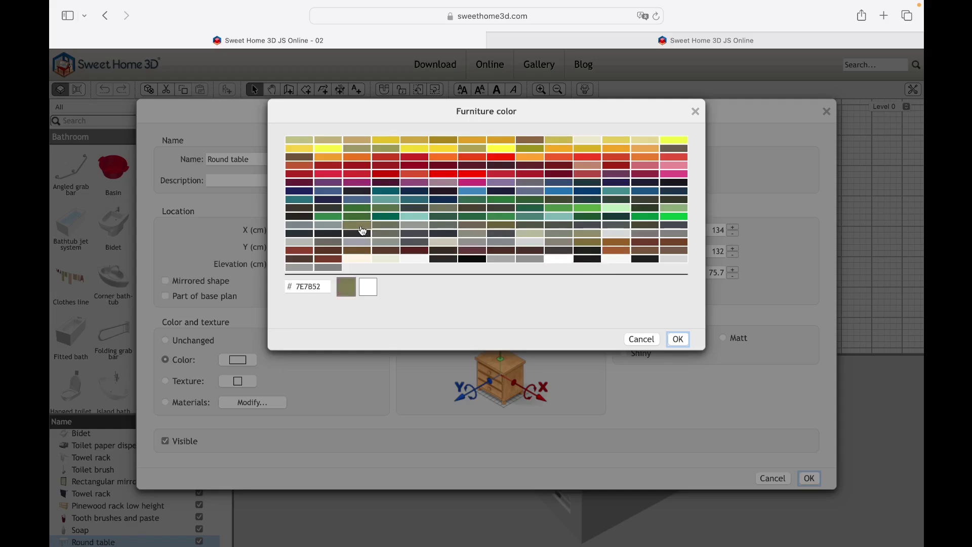
{"action": "left_click", "coordinate": [616, 225]}
{"action": "left_click", "coordinate": [616, 242]}
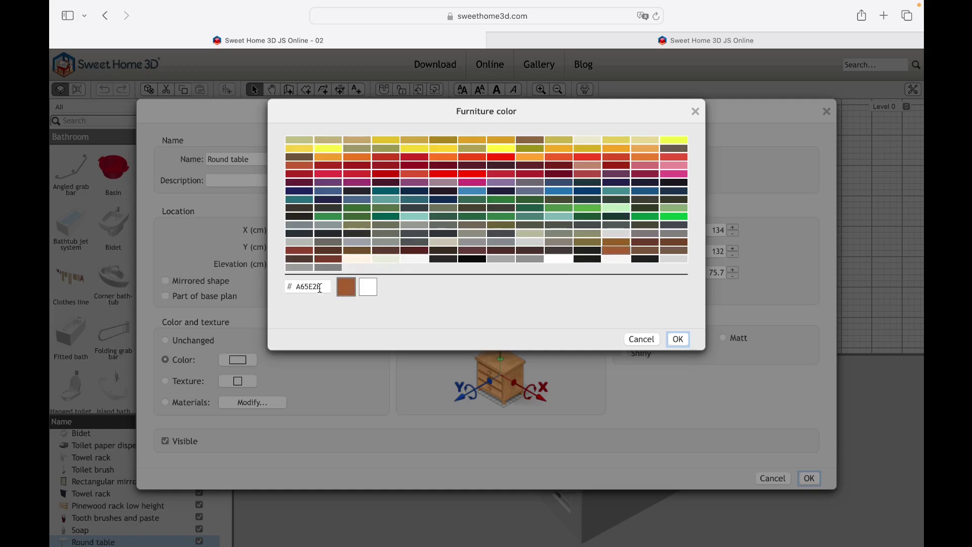
Pick dark maroon 592321 for the round table, apply it and orbit to view it.
{"action": "left_click", "coordinate": [414, 250]}
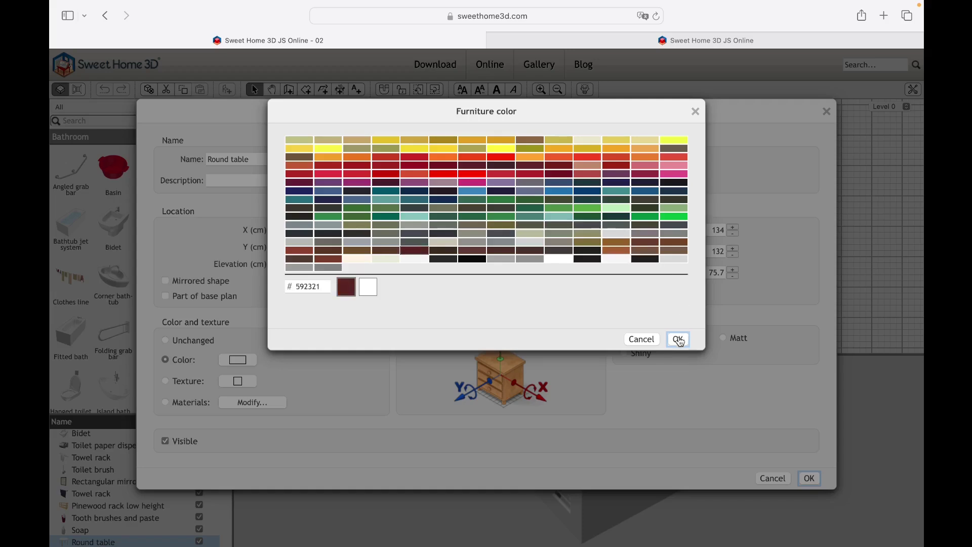
{"action": "left_click", "coordinate": [679, 339]}
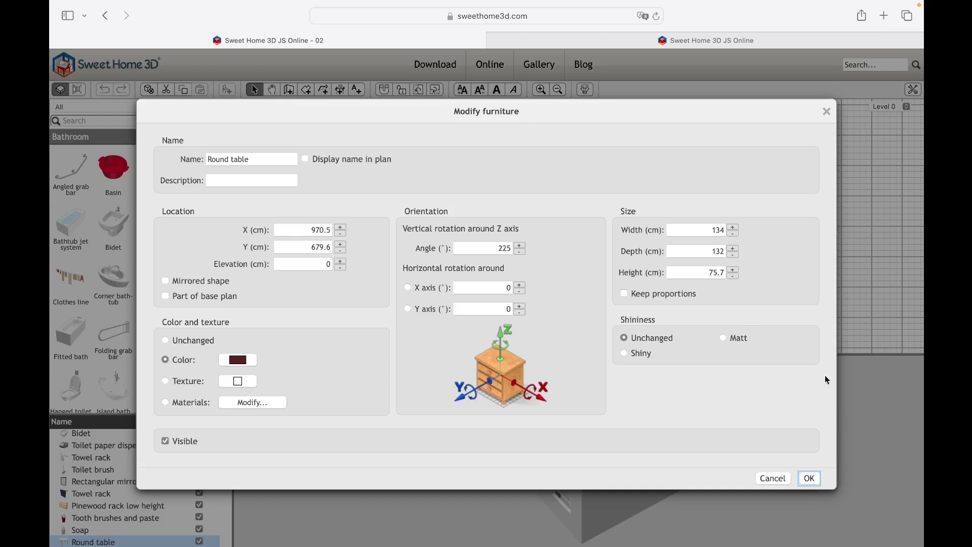
{"action": "left_click", "coordinate": [810, 480]}
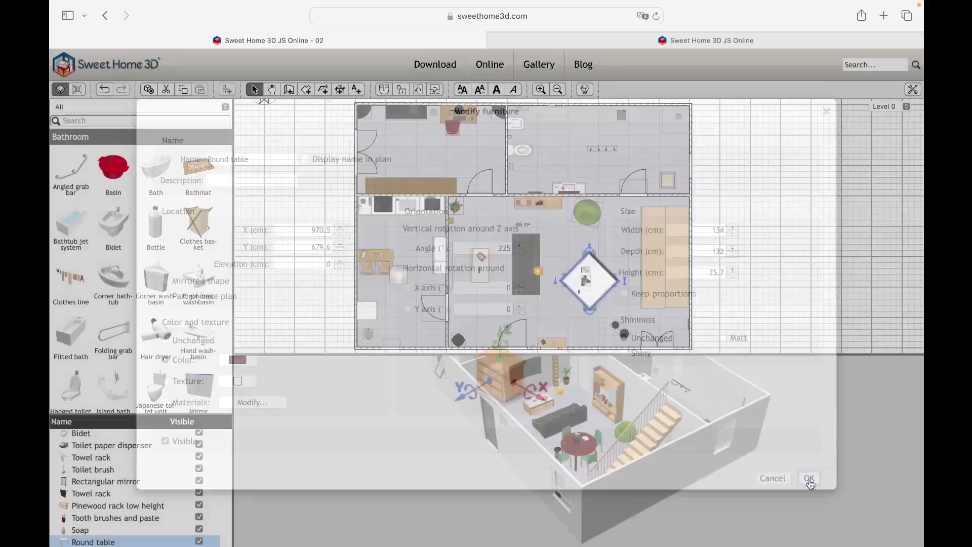
{"action": "scroll", "coordinate": [590, 466], "scroll_direction": "up", "scroll_amount": 10}
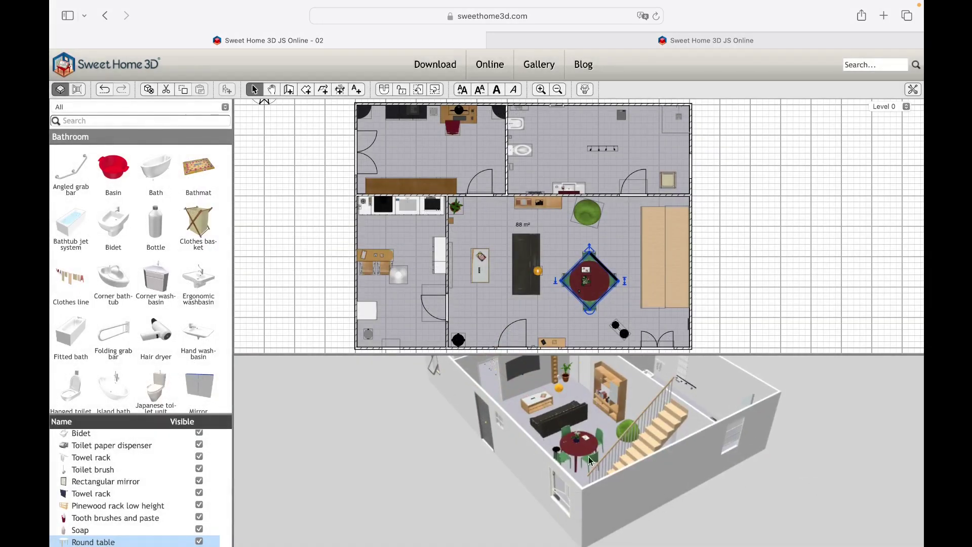
{"action": "scroll", "coordinate": [599, 457], "scroll_direction": "up", "scroll_amount": 10}
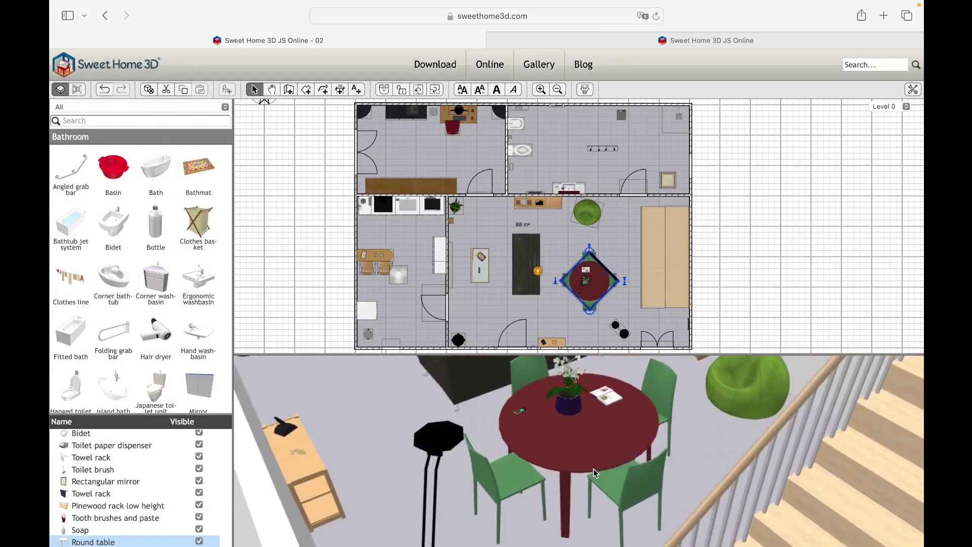
{"action": "left_click_drag", "start_coordinate": [618, 417], "coordinate": [736, 318]}
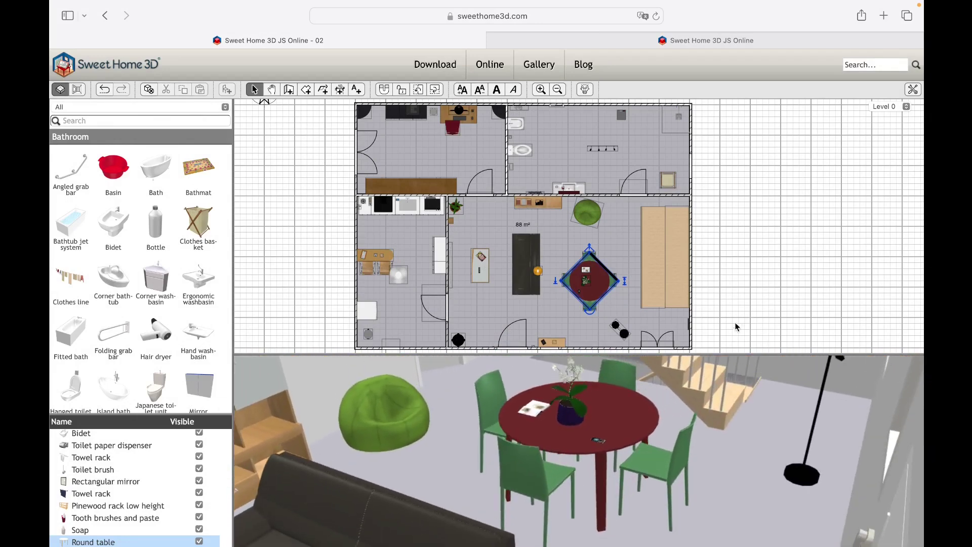
Switch the round table's appearance to a texture and browse the furniture texture list.
{"action": "double_click", "coordinate": [601, 293]}
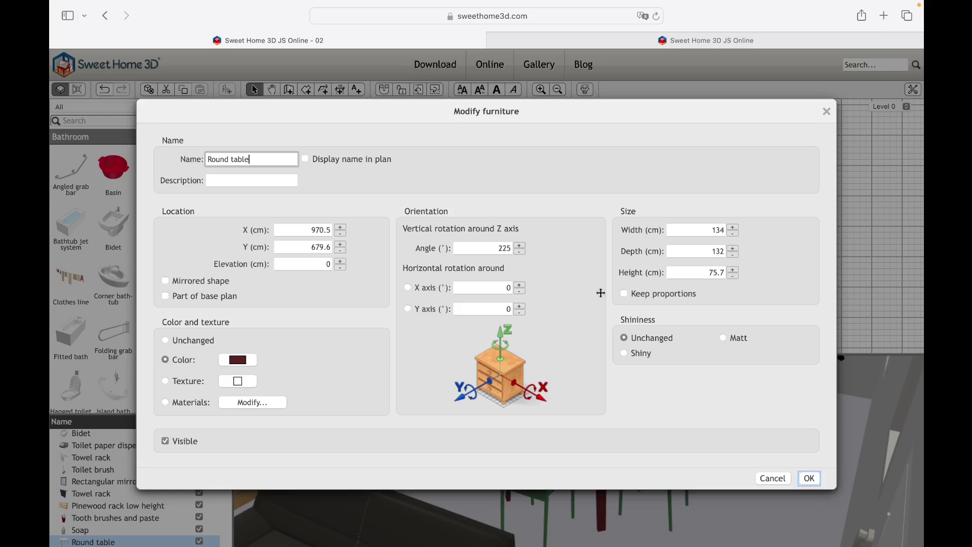
{"action": "left_click", "coordinate": [166, 381]}
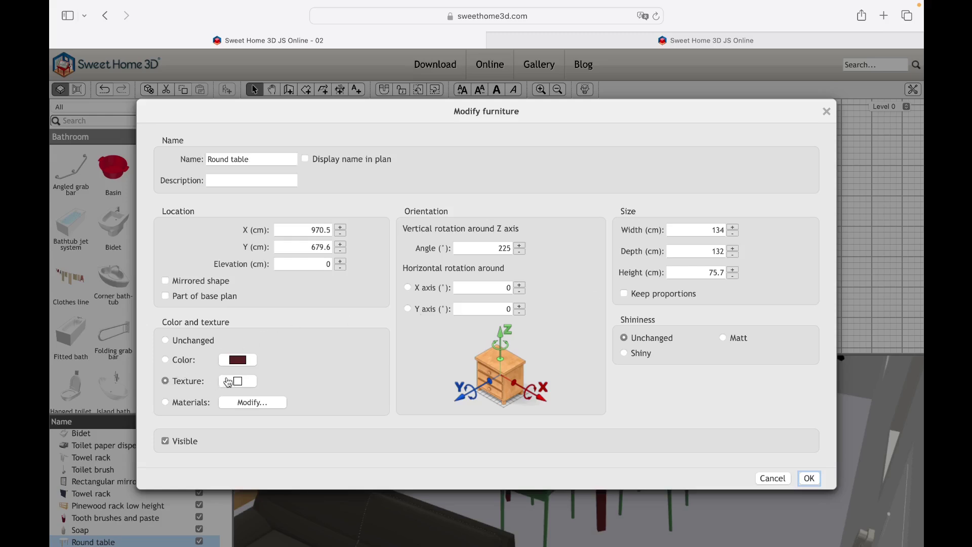
{"action": "left_click", "coordinate": [238, 382]}
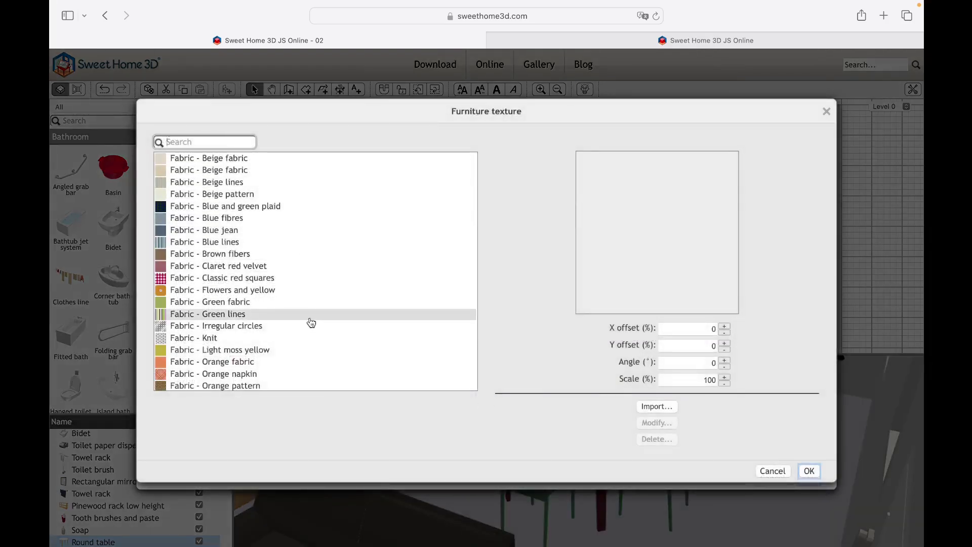
{"action": "scroll", "coordinate": [311, 323], "scroll_direction": "down", "scroll_amount": 10}
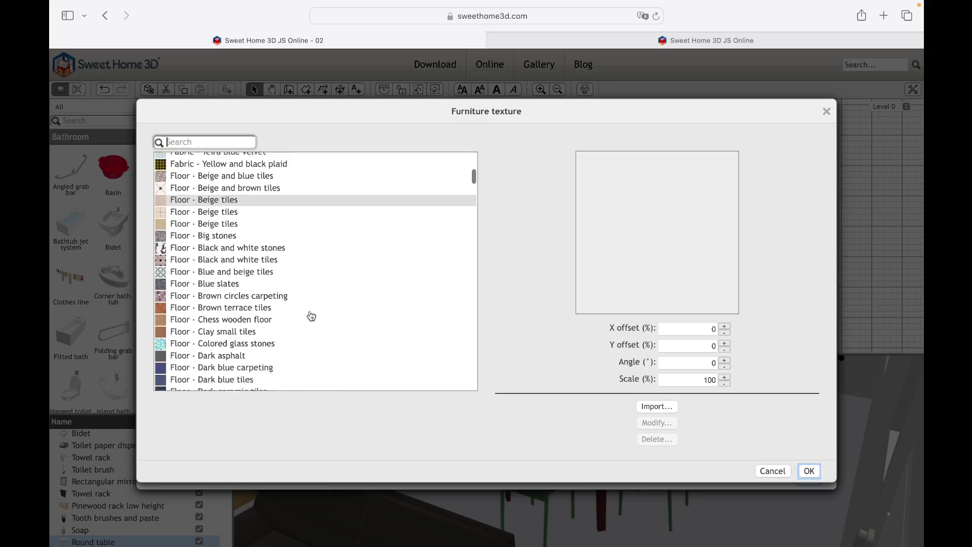
{"action": "scroll", "coordinate": [311, 316], "scroll_direction": "down", "scroll_amount": 15}
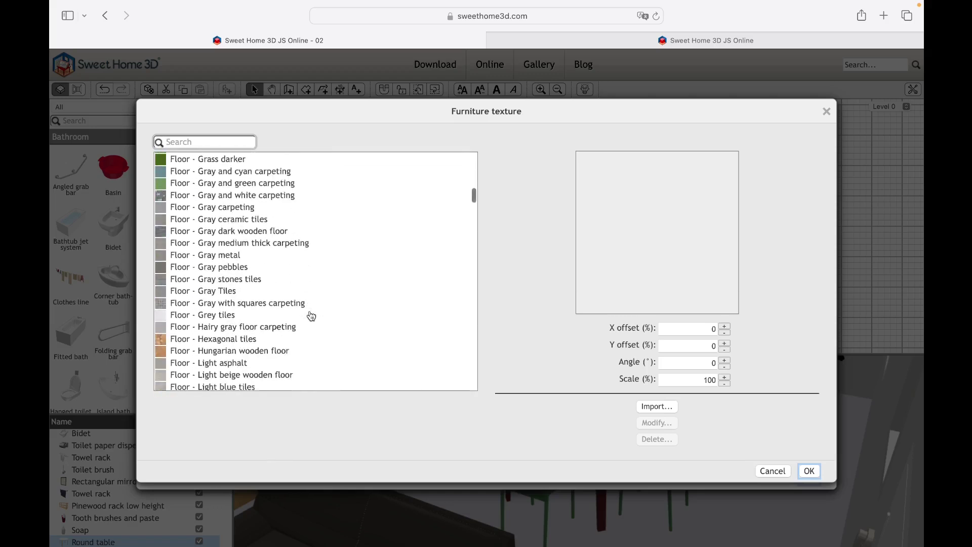
{"action": "scroll", "coordinate": [312, 317], "scroll_direction": "down", "scroll_amount": 15}
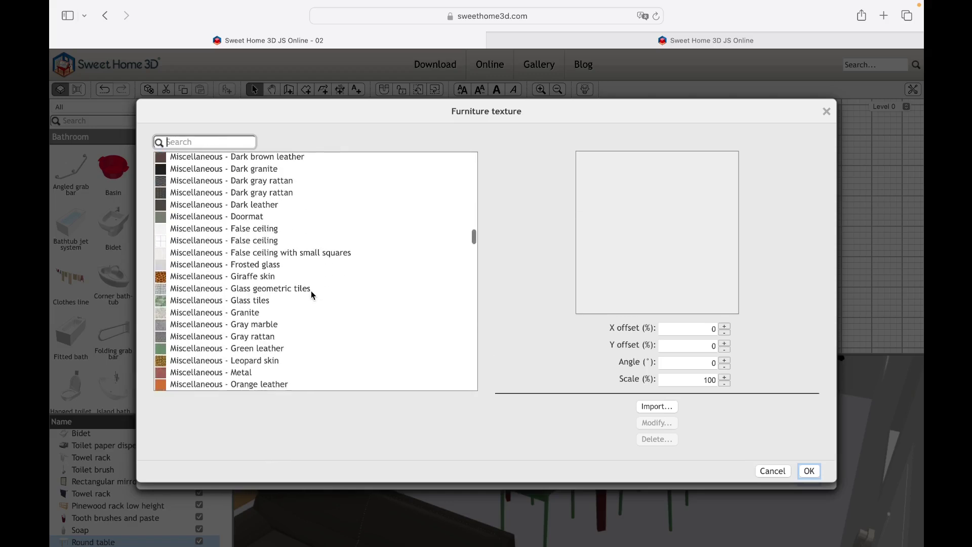
{"action": "scroll", "coordinate": [313, 295], "scroll_direction": "down", "scroll_amount": 15}
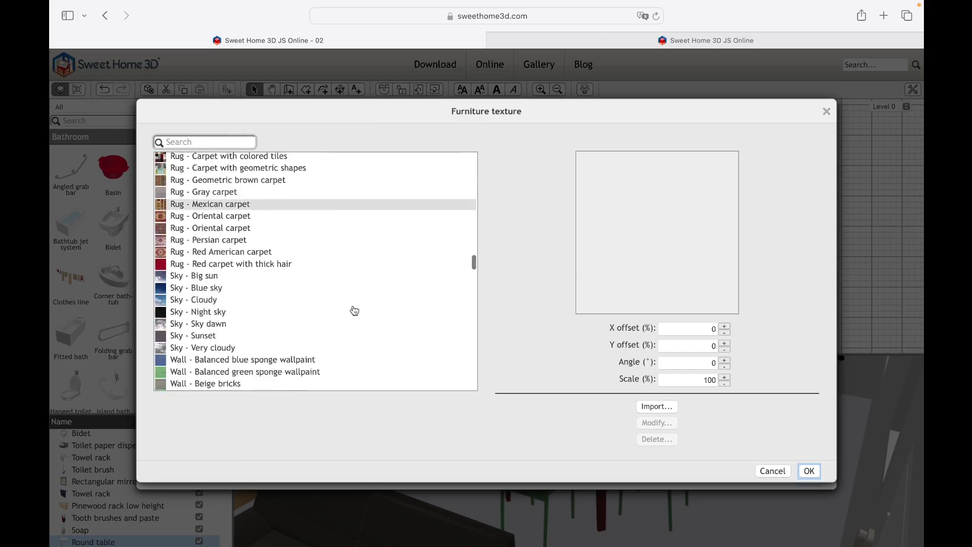
{"action": "scroll", "coordinate": [354, 311], "scroll_direction": "down", "scroll_amount": 15}
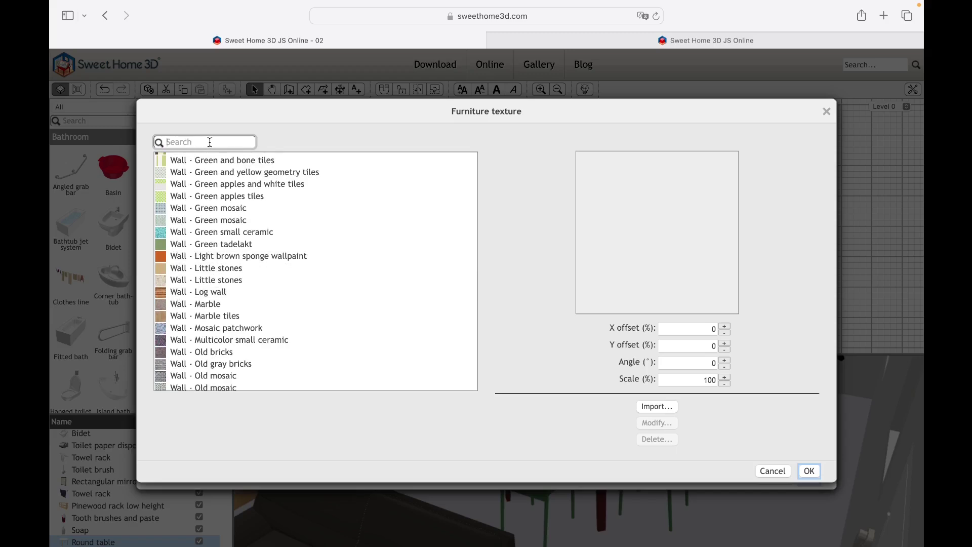
Search 'wood' and select the Wood - Red oak texture for the table.
{"action": "type", "text": "wood"}
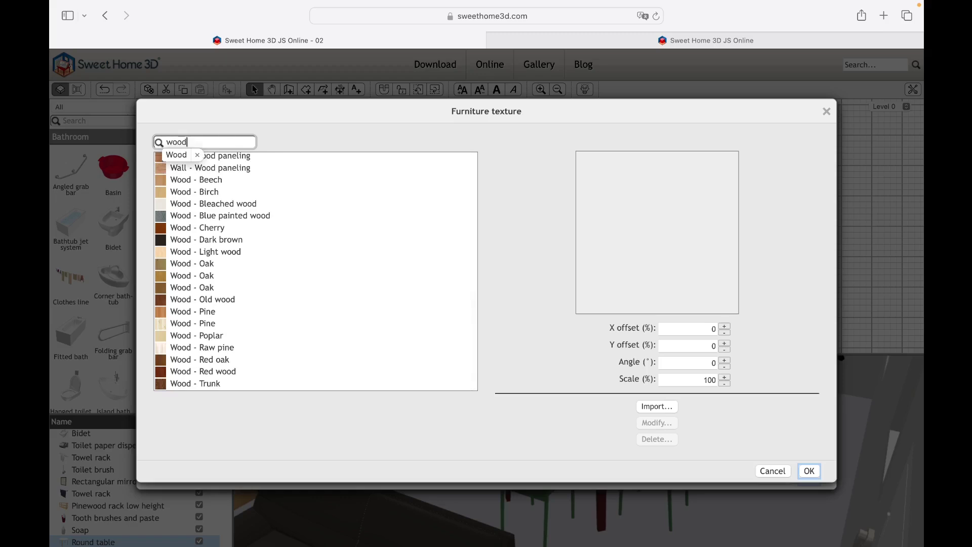
{"action": "left_click", "coordinate": [210, 384]}
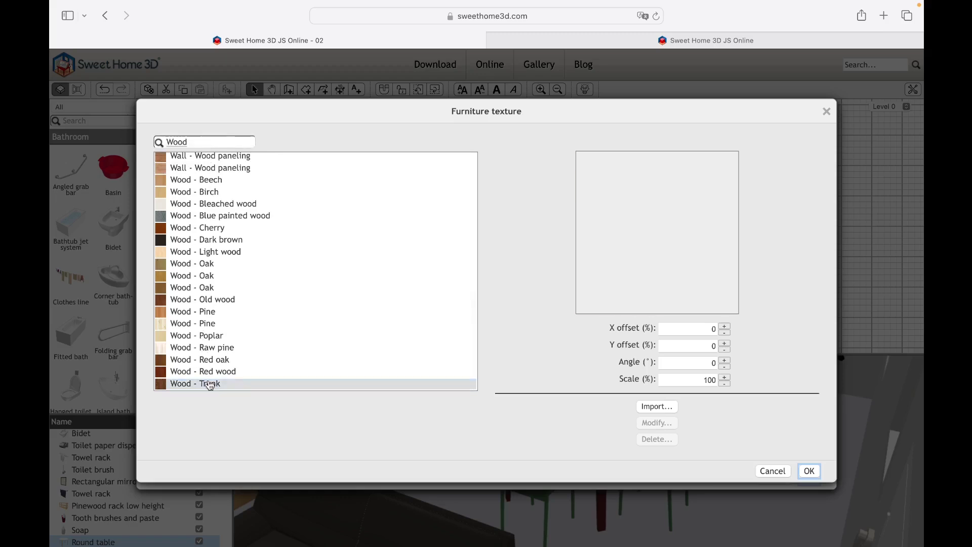
{"action": "left_click", "coordinate": [211, 372]}
{"action": "left_click", "coordinate": [218, 361]}
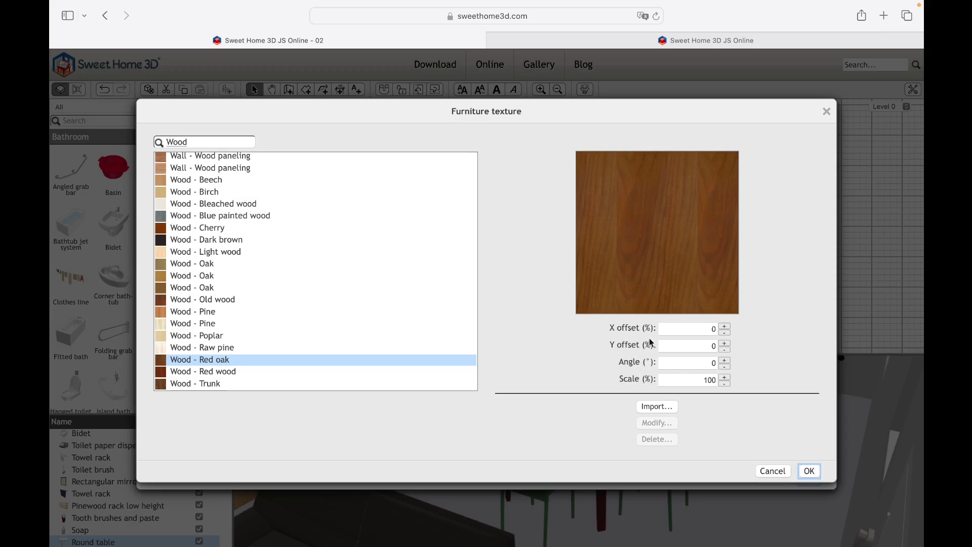
{"action": "left_click", "coordinate": [809, 471]}
Apply the Red oak texture to the round table and orbit the 3D view to inspect it.
{"action": "left_click", "coordinate": [809, 476]}
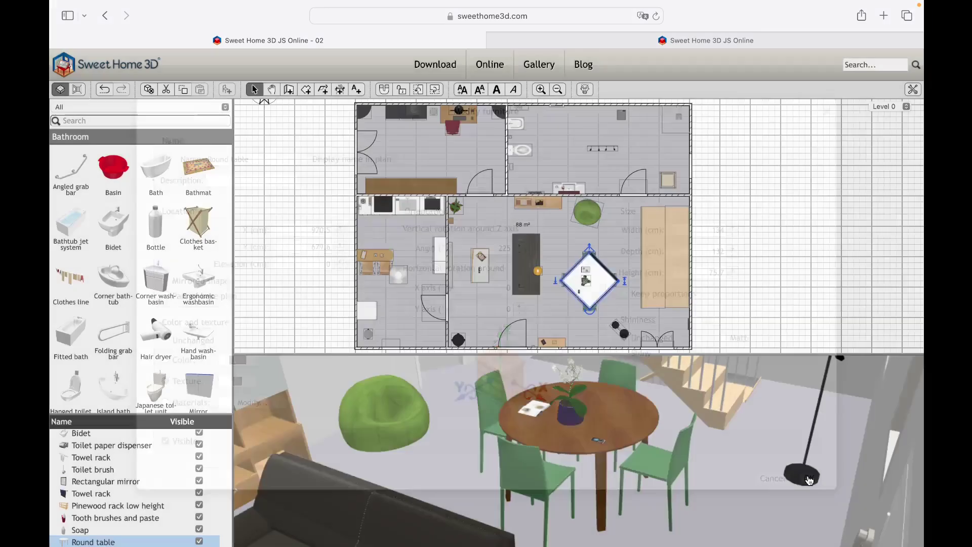
{"action": "scroll", "coordinate": [631, 475], "scroll_direction": "up", "scroll_amount": 5}
{"action": "scroll", "coordinate": [631, 475], "scroll_direction": "down", "scroll_amount": 5}
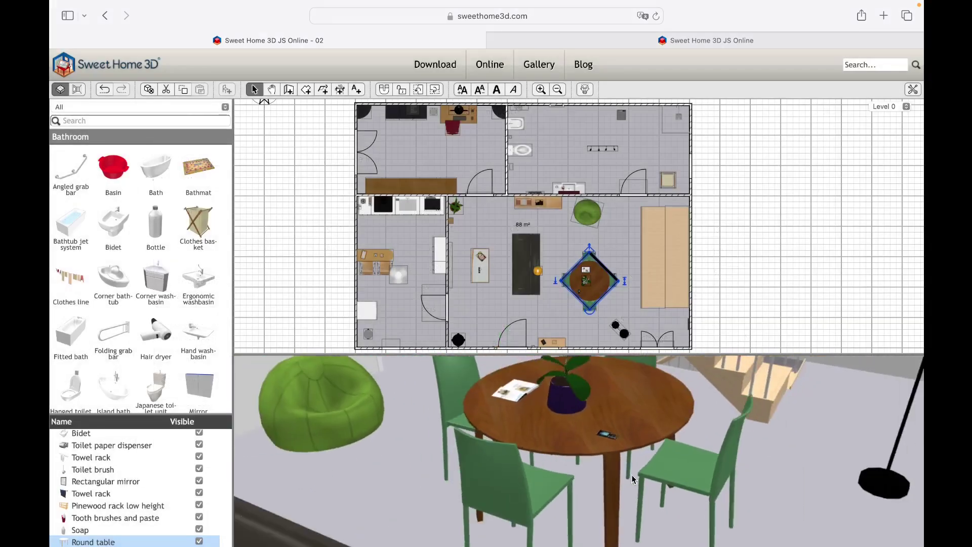
{"action": "left_click_drag", "start_coordinate": [630, 475], "coordinate": [746, 470]}
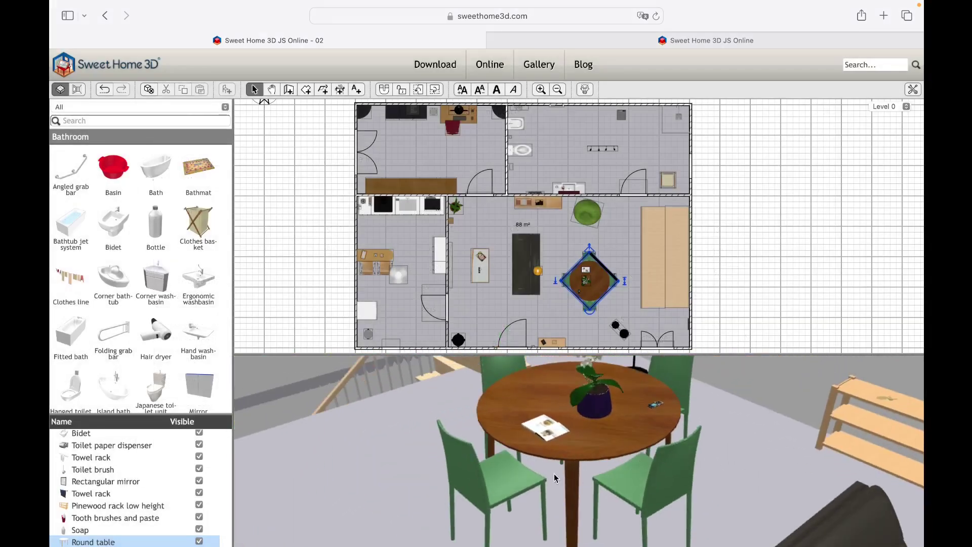
{"action": "scroll", "coordinate": [554, 473], "scroll_direction": "up", "scroll_amount": 5}
{"action": "scroll", "coordinate": [554, 473], "scroll_direction": "down", "scroll_amount": 4}
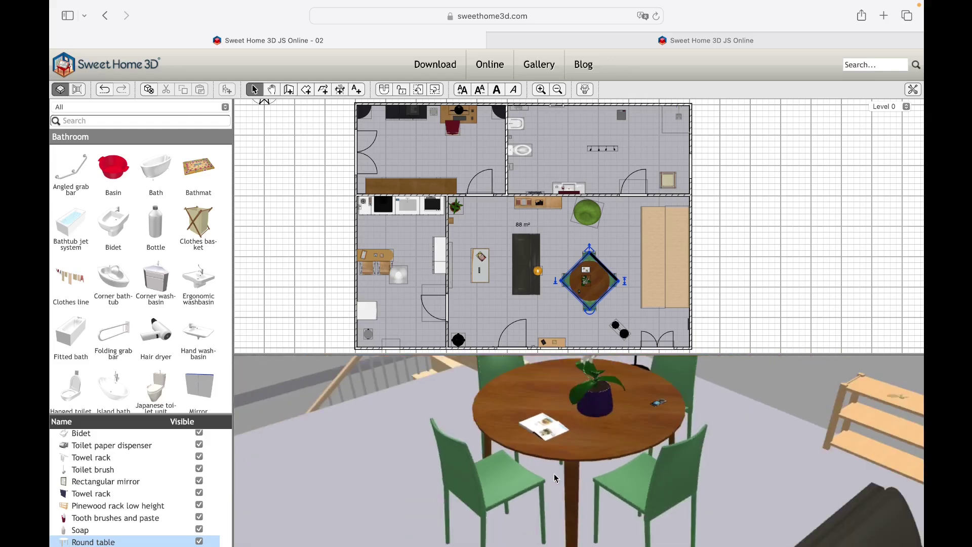
{"action": "mouse_move", "coordinate": [556, 478]}
{"action": "left_mouse_down"}
{"action": "mouse_move", "coordinate": [582, 495]}
{"action": "mouse_move", "coordinate": [569, 493]}
{"action": "left_mouse_up"}
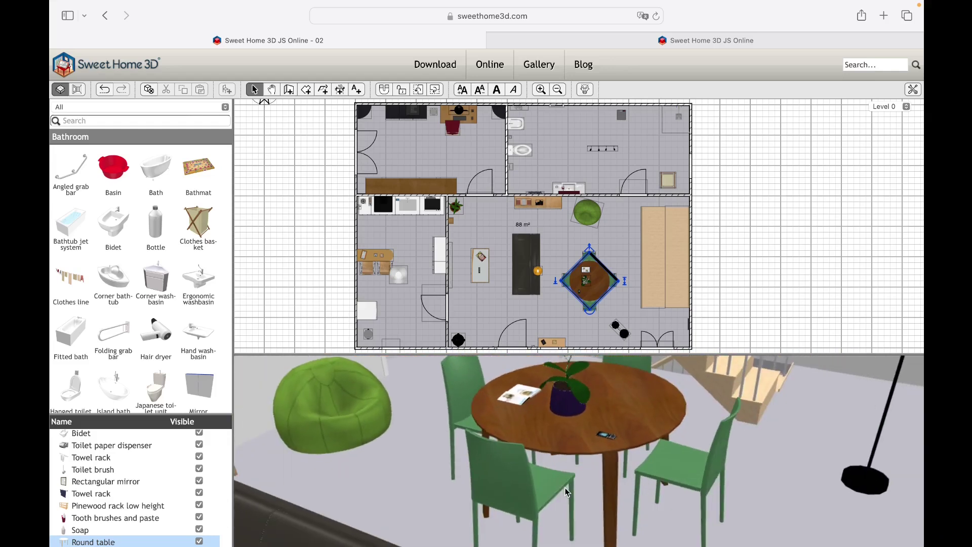
Undo the table's appearance changes and orbit around it to compare.
{"action": "left_click", "coordinate": [102, 90]}
{"action": "left_click", "coordinate": [103, 90]}
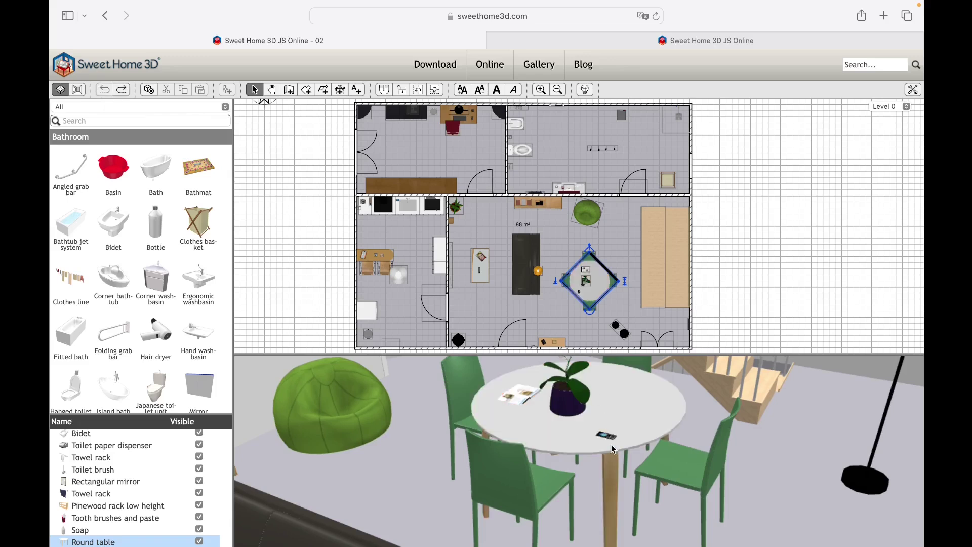
{"action": "scroll", "coordinate": [665, 513], "scroll_direction": "up", "scroll_amount": 3}
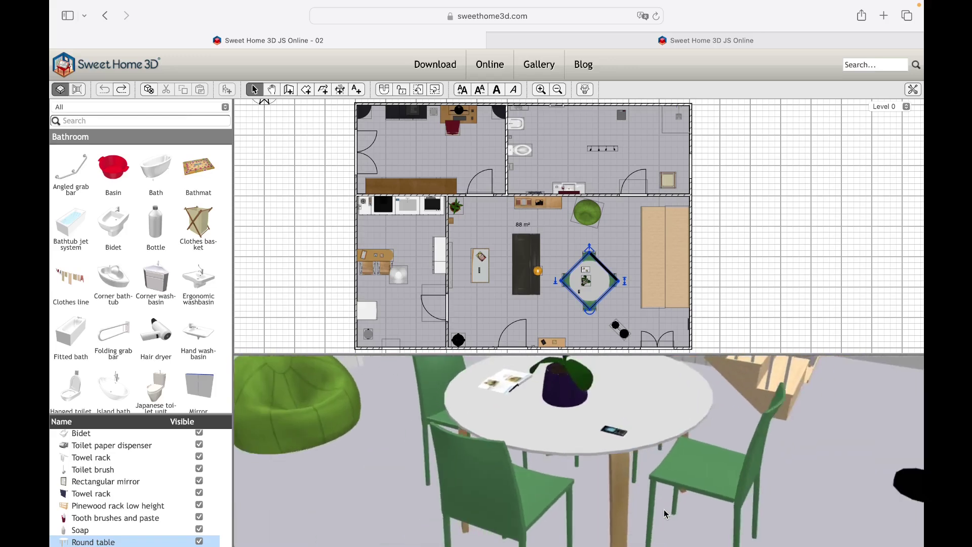
{"action": "scroll", "coordinate": [665, 512], "scroll_direction": "down", "scroll_amount": 3}
{"action": "left_click_drag", "start_coordinate": [665, 513], "coordinate": [723, 516]}
{"action": "scroll", "coordinate": [515, 459], "scroll_direction": "up", "scroll_amount": 5}
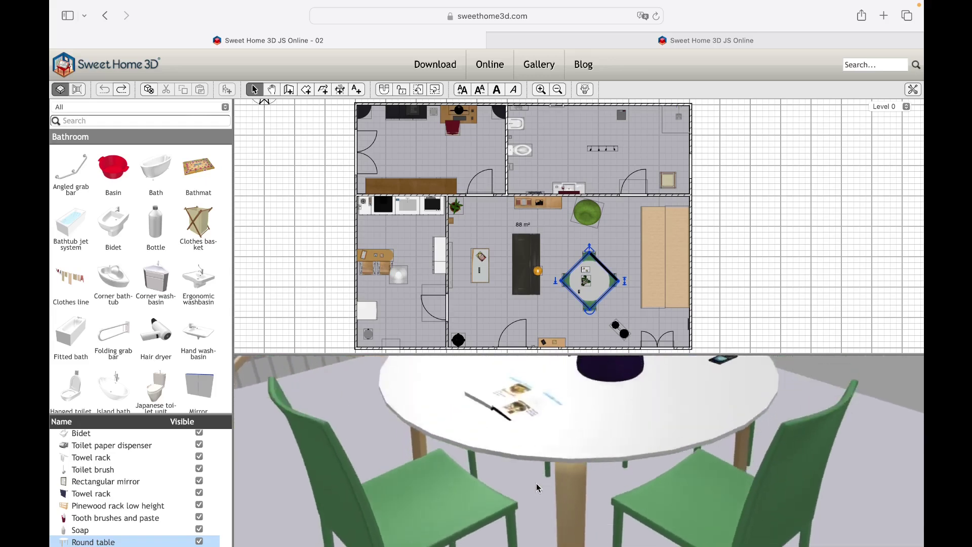
{"action": "left_click_drag", "start_coordinate": [537, 487], "coordinate": [534, 442]}
{"action": "scroll", "coordinate": [536, 443], "scroll_direction": "down", "scroll_amount": 3}
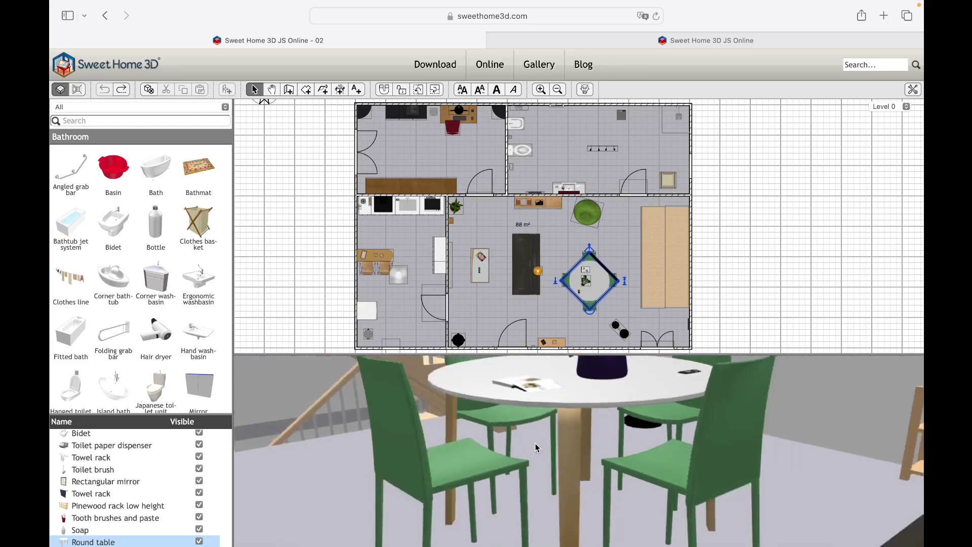
{"action": "scroll", "coordinate": [535, 442], "scroll_direction": "down", "scroll_amount": 3}
{"action": "scroll", "coordinate": [535, 442], "scroll_direction": "up", "scroll_amount": 3}
{"action": "left_click_drag", "start_coordinate": [536, 443], "coordinate": [357, 480]}
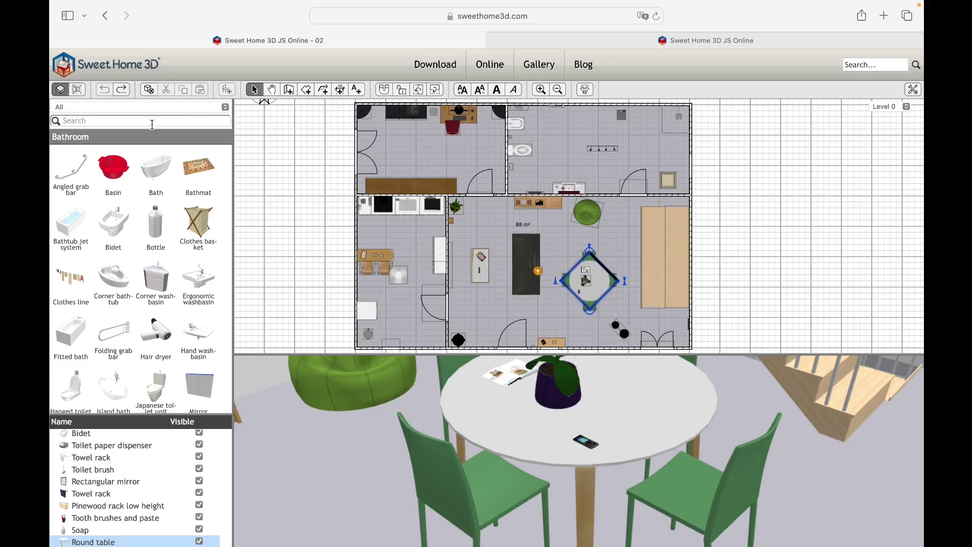
Redo the changes to restore the Red oak texture on the round table.
{"action": "left_click", "coordinate": [122, 91]}
{"action": "left_click", "coordinate": [123, 91]}
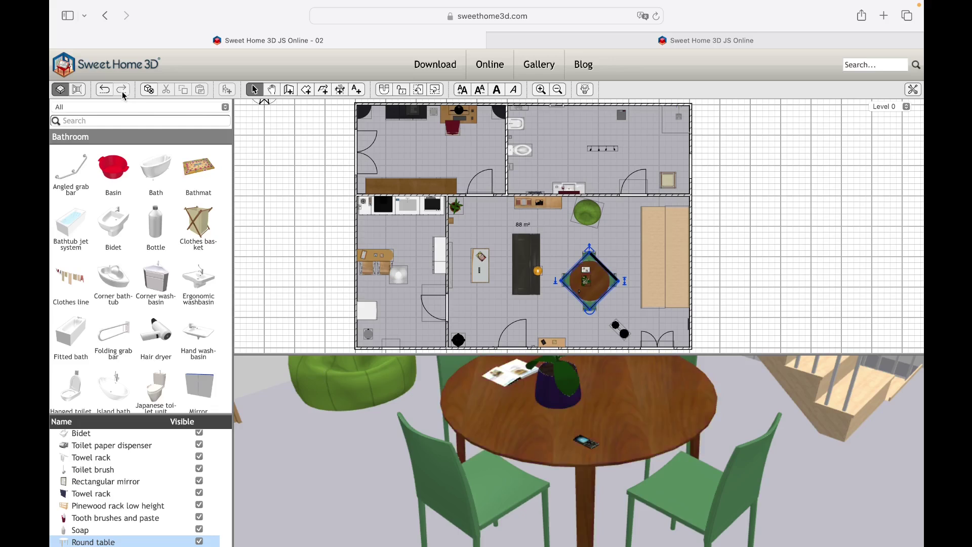
{"action": "mouse_move", "coordinate": [612, 497]}
{"action": "left_mouse_down"}
{"action": "mouse_move", "coordinate": [652, 494]}
{"action": "mouse_move", "coordinate": [612, 493]}
{"action": "left_mouse_up"}
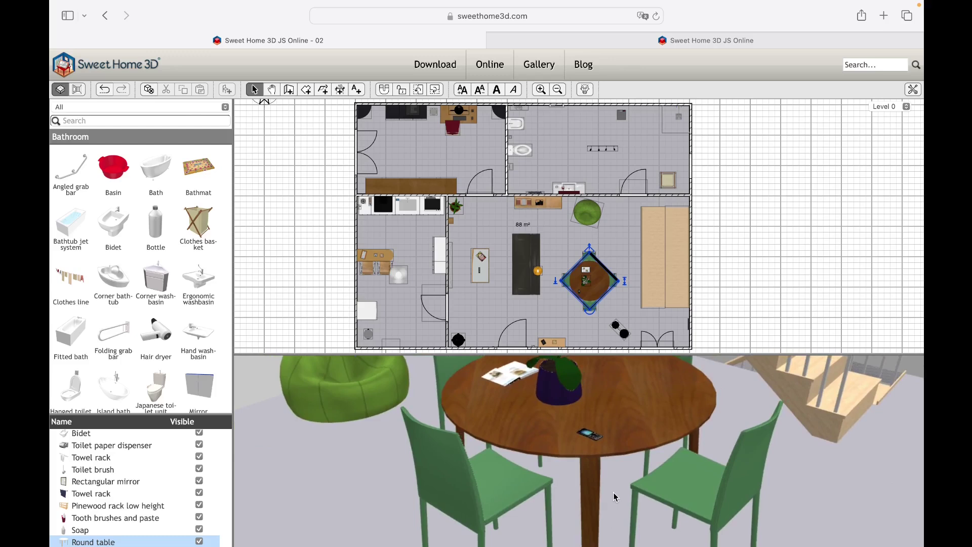
Set the round table to per-material colouring and list its materials.
{"action": "double_click", "coordinate": [600, 293]}
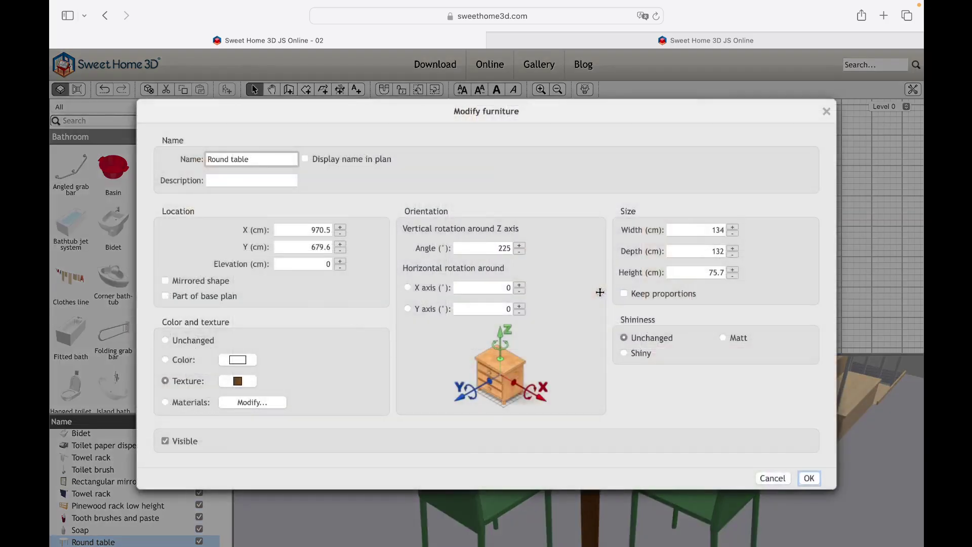
{"action": "left_click", "coordinate": [167, 401]}
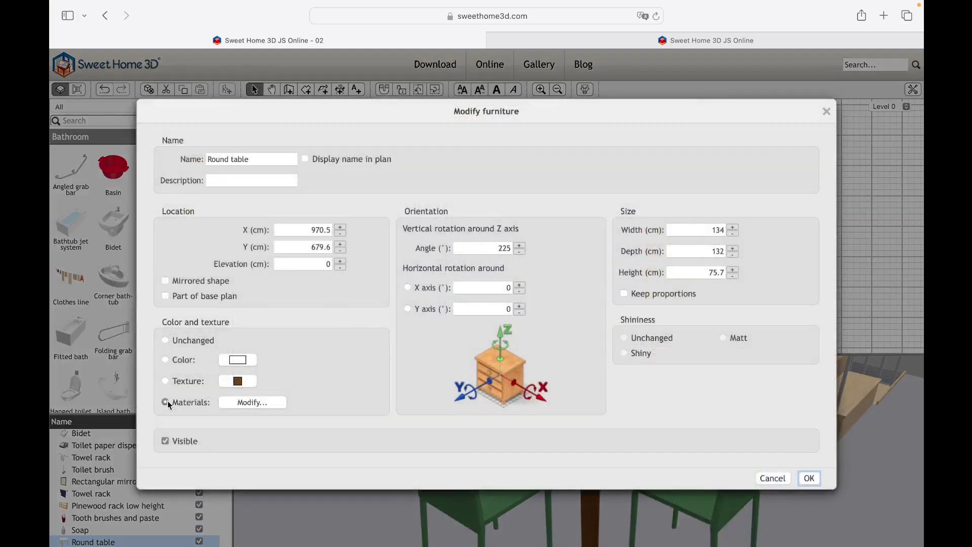
{"action": "left_click", "coordinate": [233, 402]}
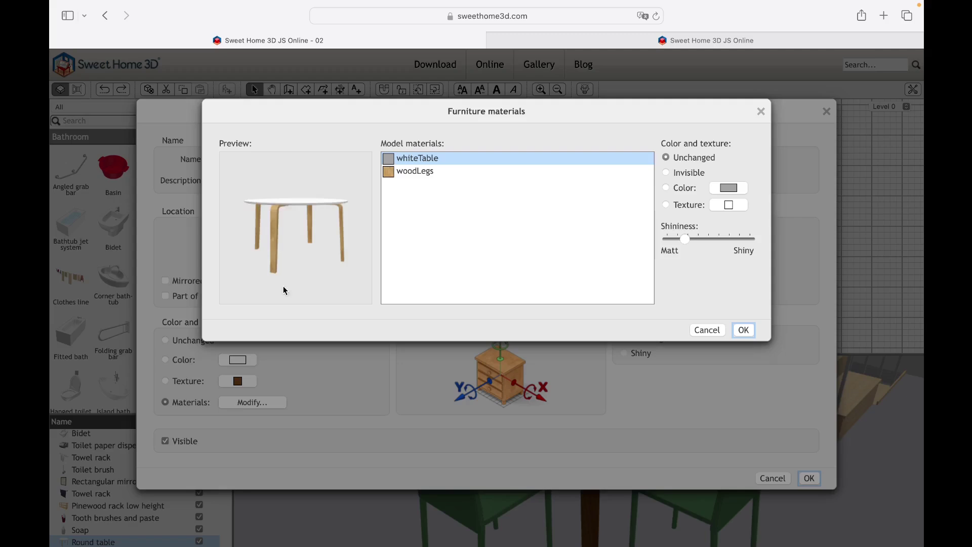
Compare the whiteTable and woodLegs materials while rotating the table preview.
{"action": "left_click_drag", "start_coordinate": [322, 219], "coordinate": [280, 226]}
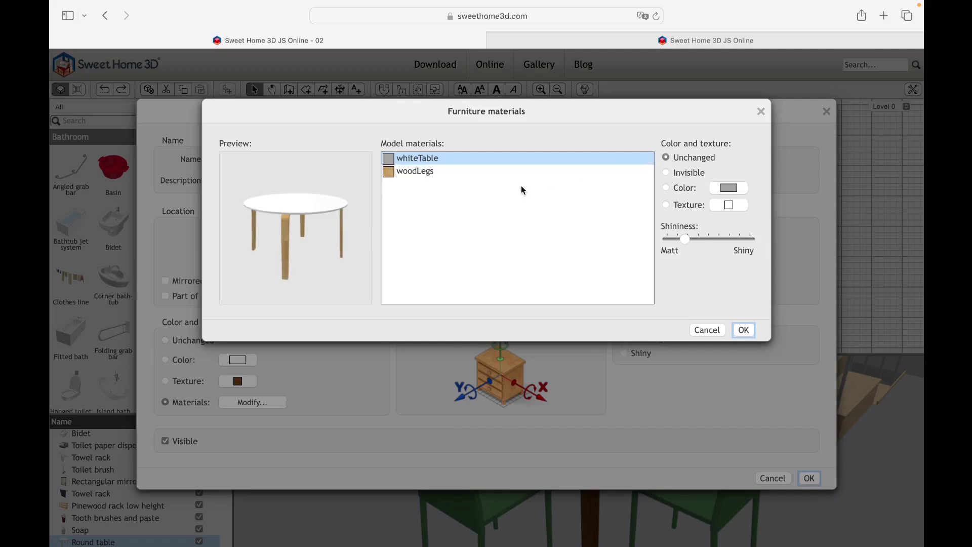
{"action": "left_click", "coordinate": [430, 173]}
{"action": "left_click", "coordinate": [416, 159]}
{"action": "left_click", "coordinate": [397, 173], "text": "shift"}
{"action": "left_click", "coordinate": [387, 159]}
{"action": "left_click", "coordinate": [449, 173], "text": "shift"}
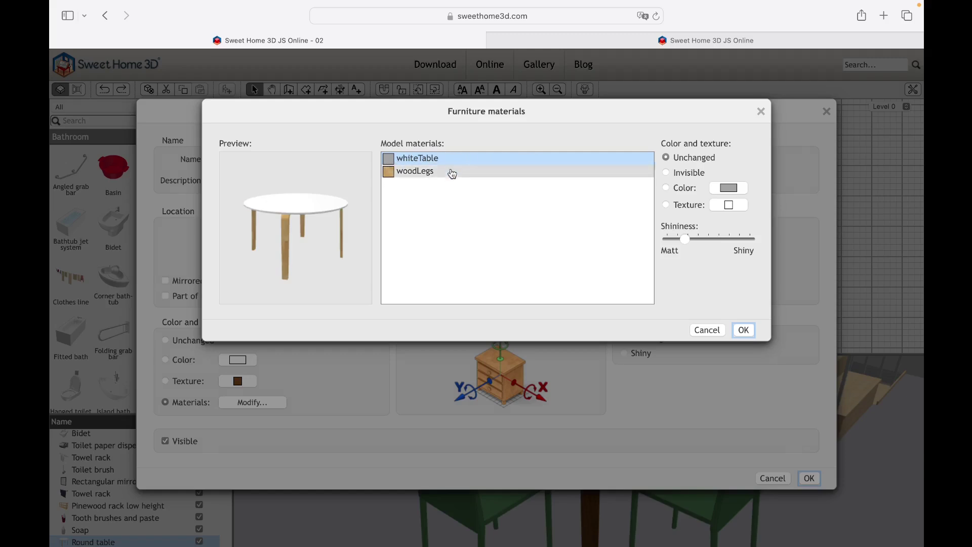
{"action": "left_click_drag", "start_coordinate": [345, 205], "coordinate": [314, 212]}
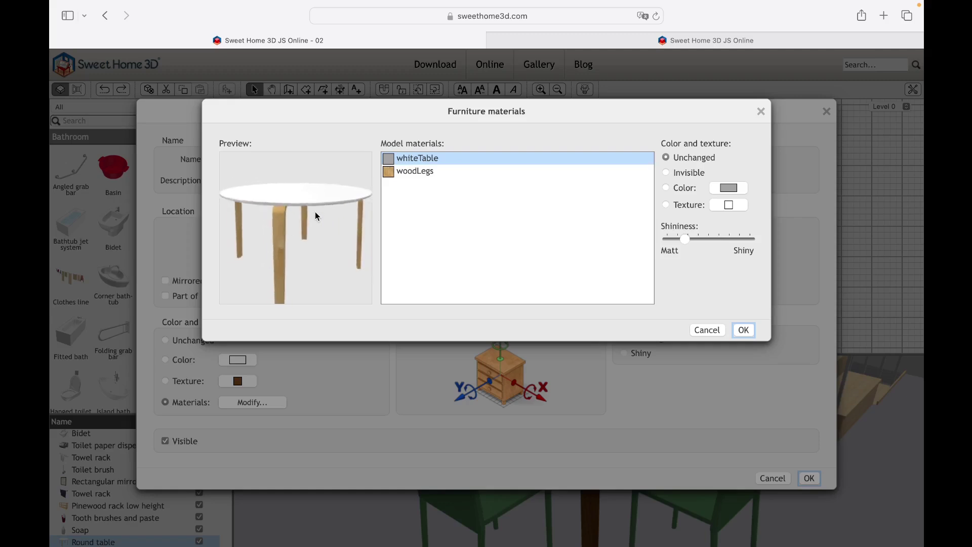
{"action": "scroll", "coordinate": [315, 212], "scroll_direction": "up", "scroll_amount": 2}
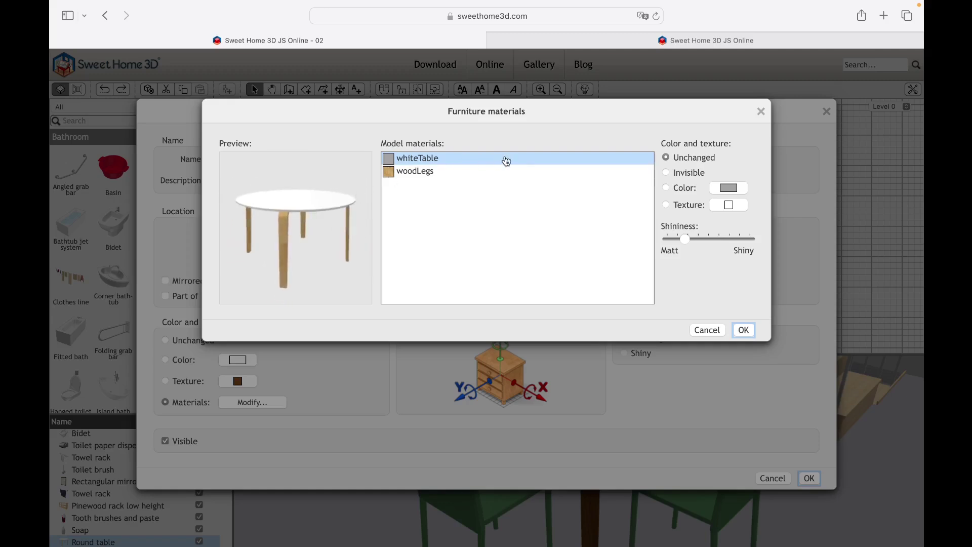
{"action": "left_click_drag", "start_coordinate": [355, 215], "coordinate": [350, 242]}
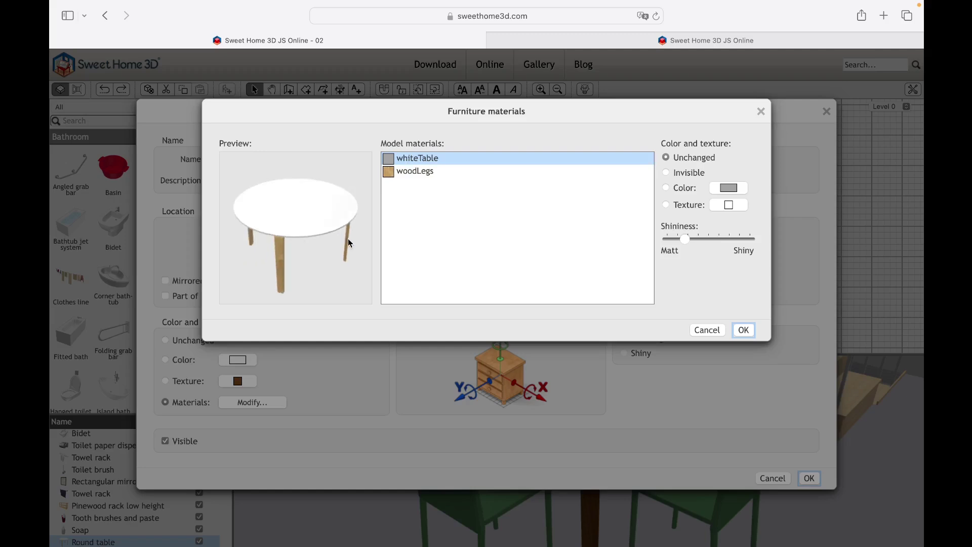
Try hiding, texture, shininess and colour on the table top without keeping a colour.
{"action": "left_click", "coordinate": [666, 173]}
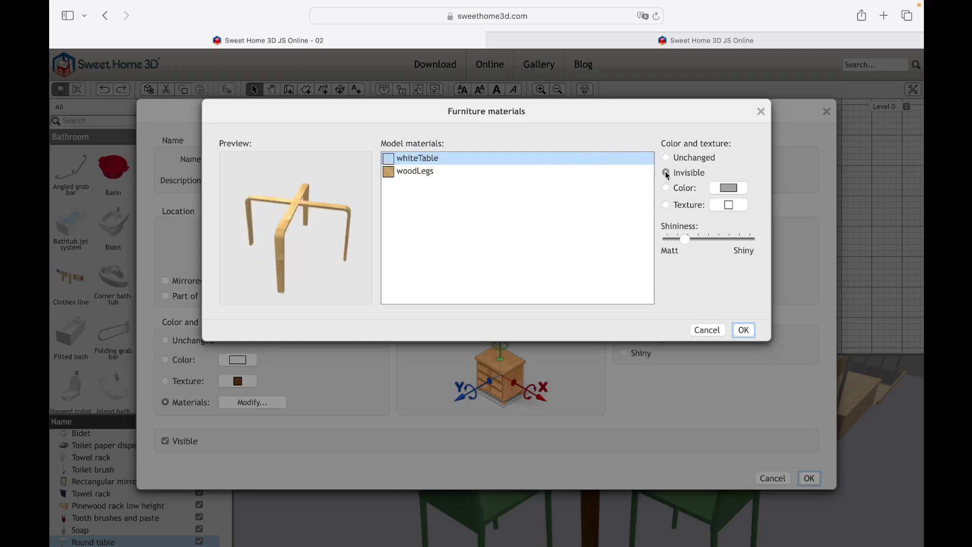
{"action": "left_click", "coordinate": [666, 187]}
{"action": "left_click", "coordinate": [667, 205]}
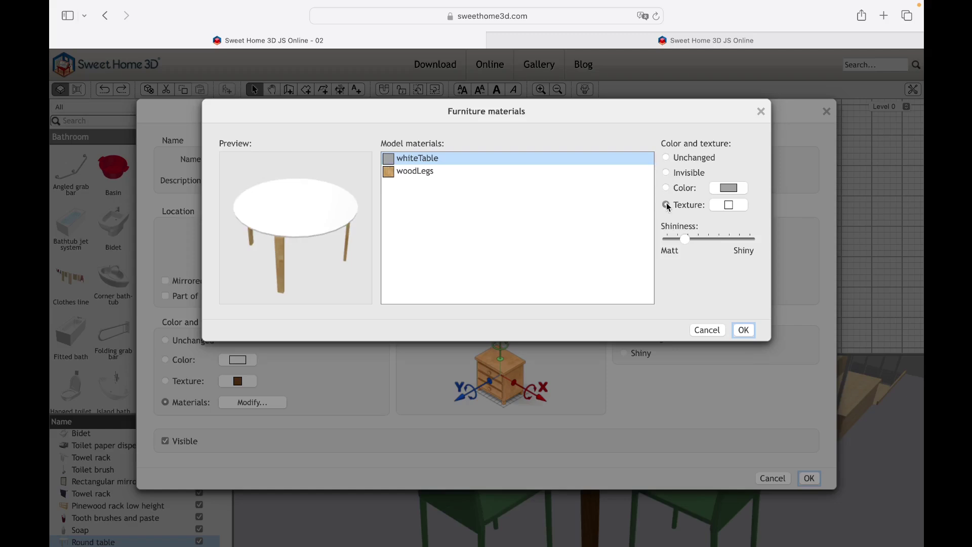
{"action": "mouse_move", "coordinate": [685, 238]}
{"action": "left_mouse_down"}
{"action": "mouse_move", "coordinate": [732, 239]}
{"action": "mouse_move", "coordinate": [691, 238]}
{"action": "left_mouse_up"}
{"action": "left_click", "coordinate": [667, 188]}
{"action": "left_click", "coordinate": [718, 192]}
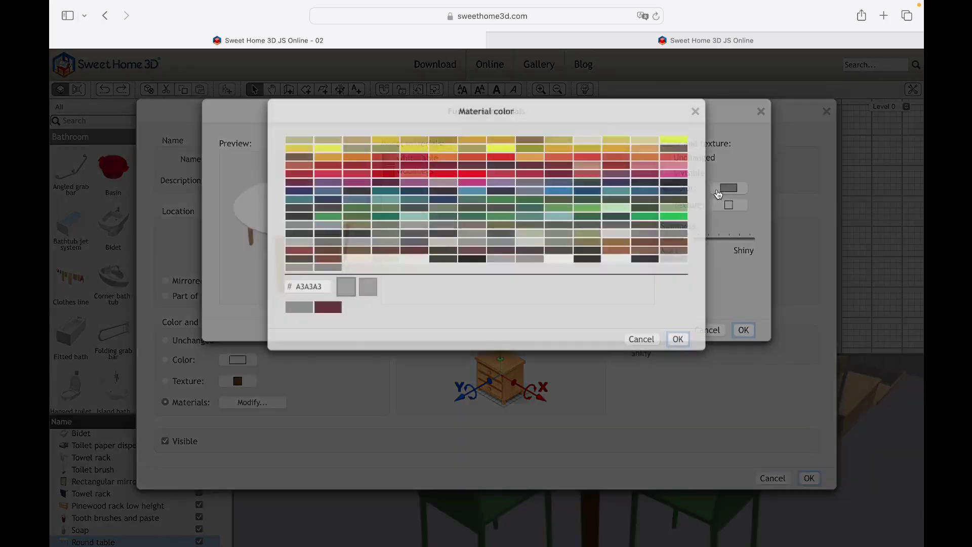
{"action": "left_click", "coordinate": [694, 112]}
Reset the whiteTable material to unchanged, then switch it to Texture.
{"action": "left_click", "coordinate": [666, 205]}
{"action": "left_click", "coordinate": [718, 207]}
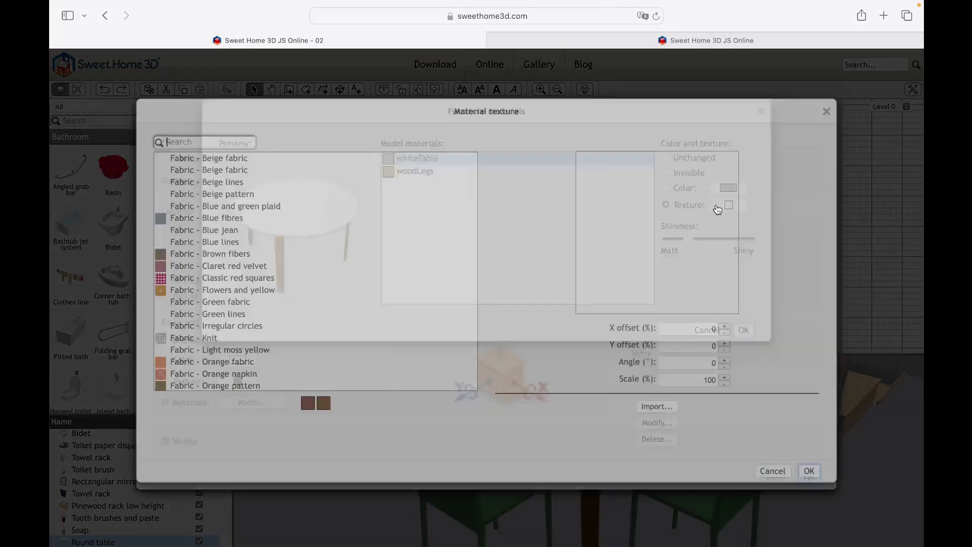
{"action": "left_click", "coordinate": [827, 111]}
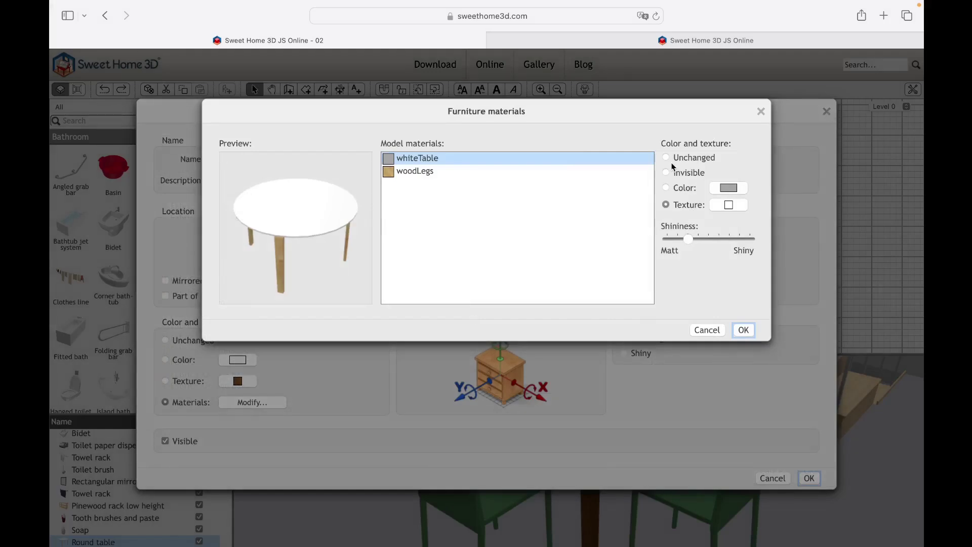
{"action": "left_click_drag", "start_coordinate": [320, 277], "coordinate": [348, 255]}
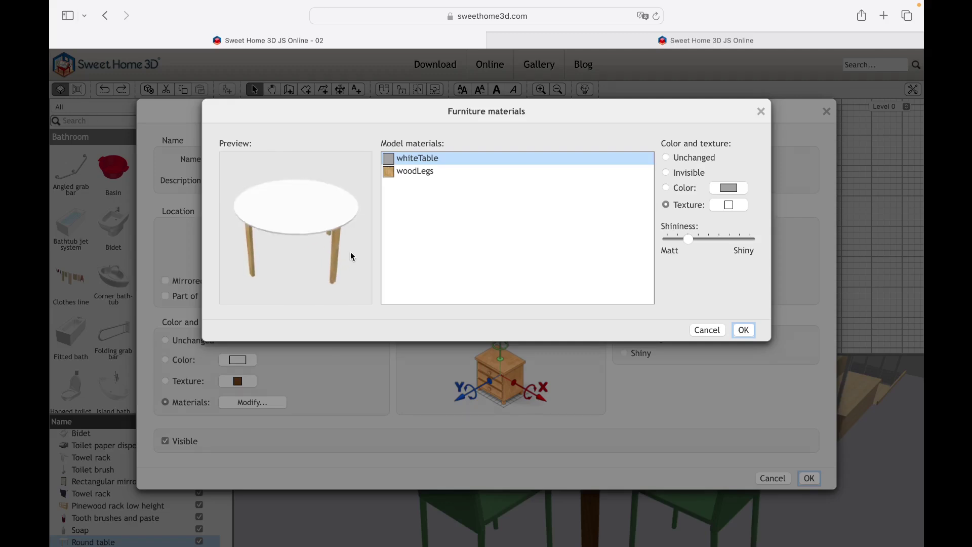
{"action": "left_click", "coordinate": [422, 162]}
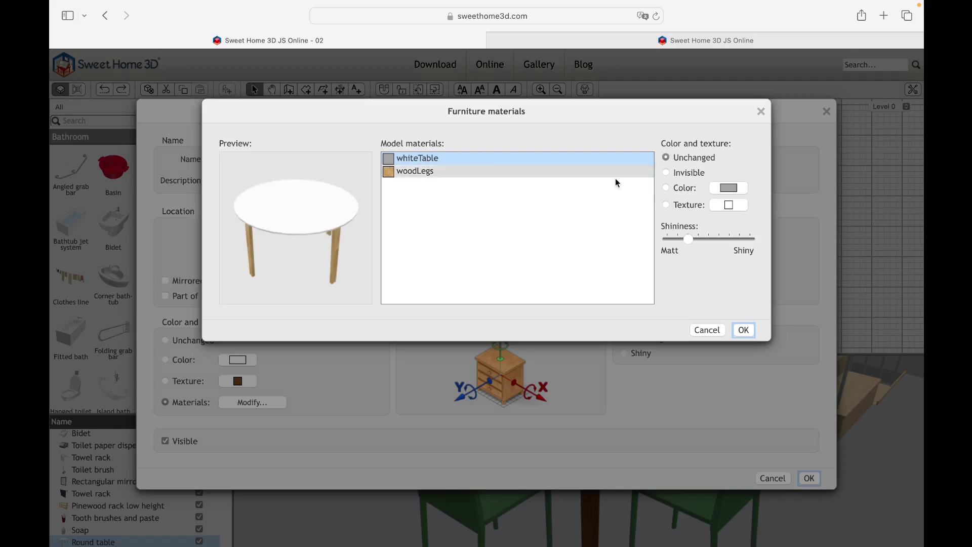
{"action": "left_click", "coordinate": [664, 205]}
Search 'wood' and apply the Wood - Old wood texture to the whiteTable top.
{"action": "left_click", "coordinate": [709, 206]}
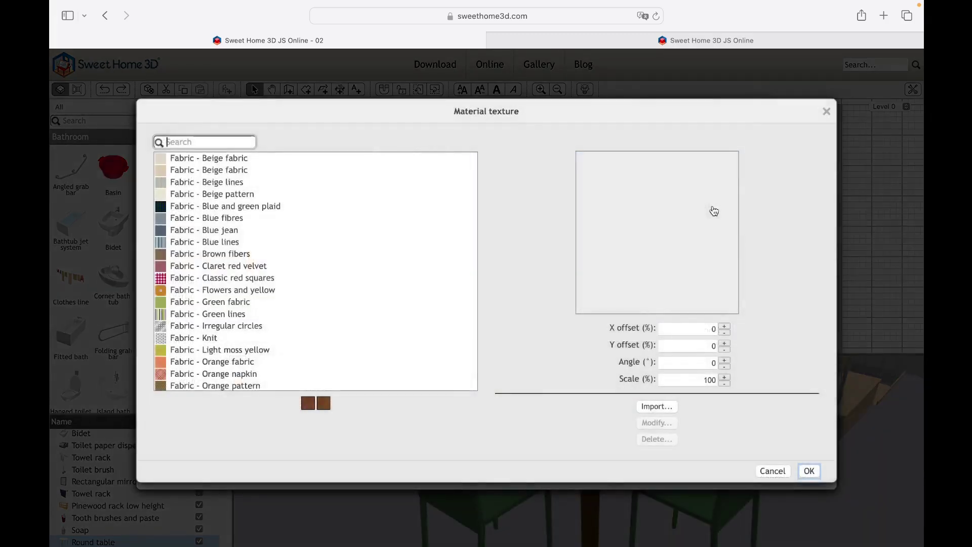
{"action": "type", "text": "wood"}
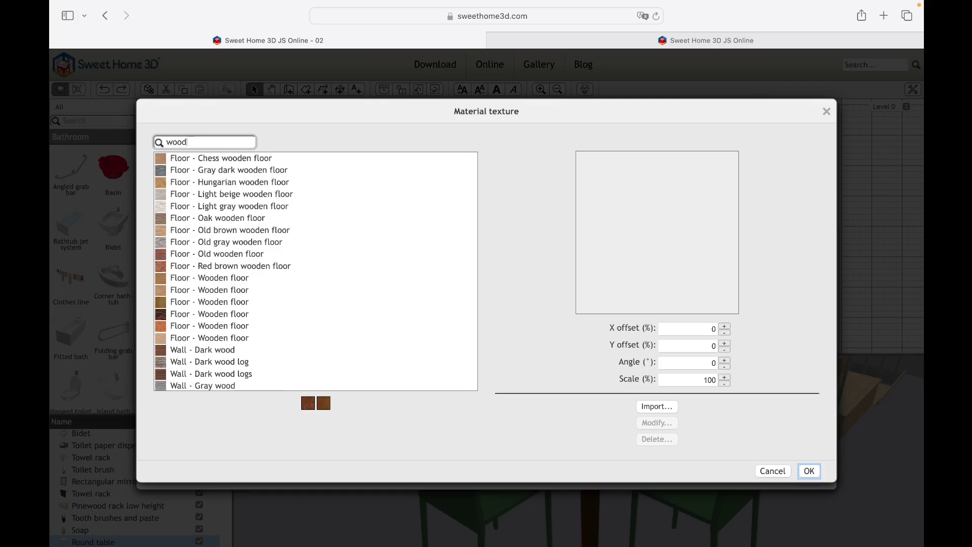
{"action": "scroll", "coordinate": [233, 377], "scroll_direction": "down", "scroll_amount": 5}
{"action": "scroll", "coordinate": [233, 377], "scroll_direction": "down", "scroll_amount": 3}
{"action": "left_click", "coordinate": [233, 299]}
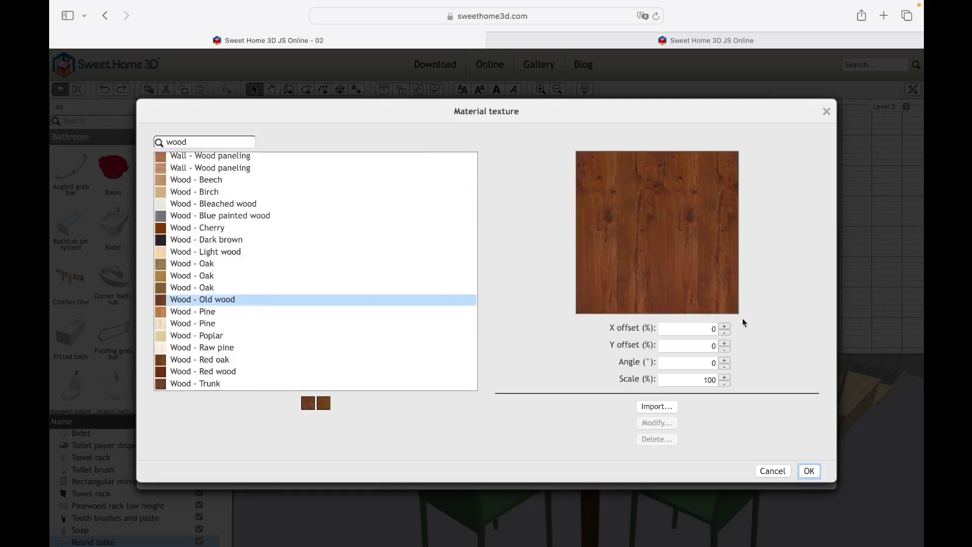
{"action": "left_click", "coordinate": [809, 470]}
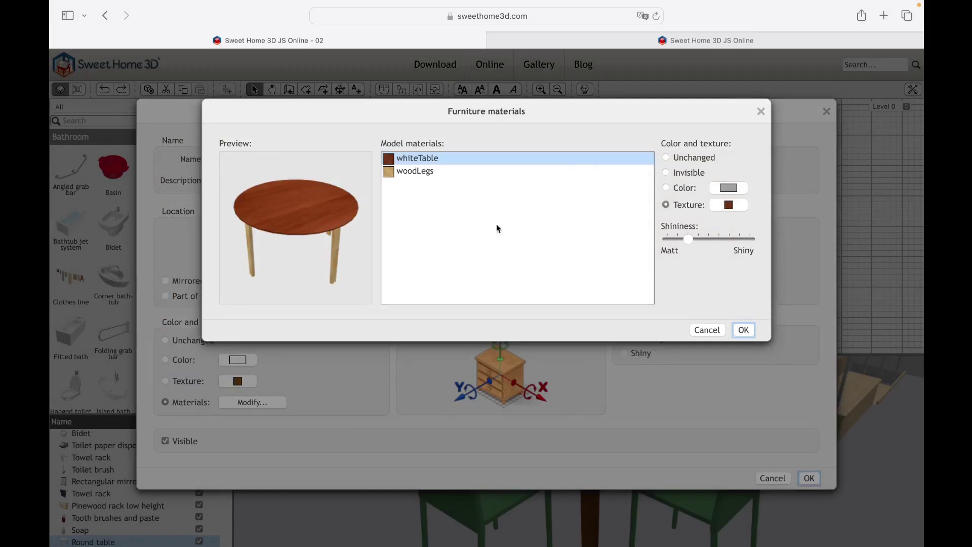
Colour the woodLegs material dark grey 403A3A and confirm the table's material changes.
{"action": "left_click", "coordinate": [452, 174]}
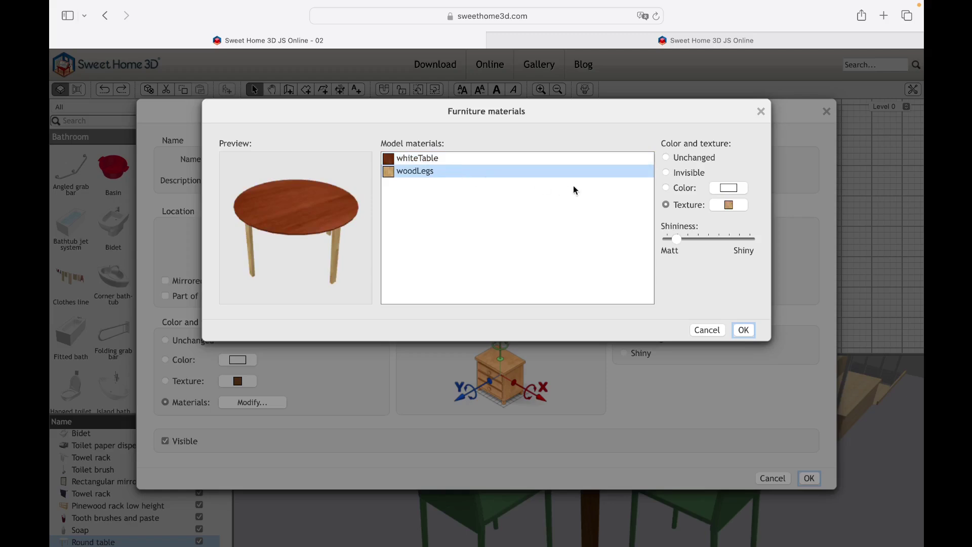
{"action": "left_click", "coordinate": [728, 191]}
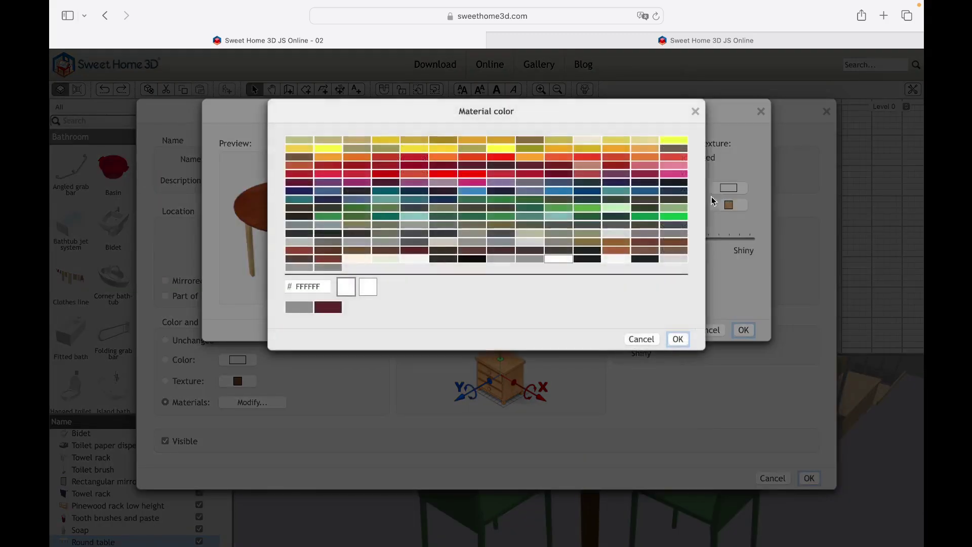
{"action": "left_click", "coordinate": [565, 252]}
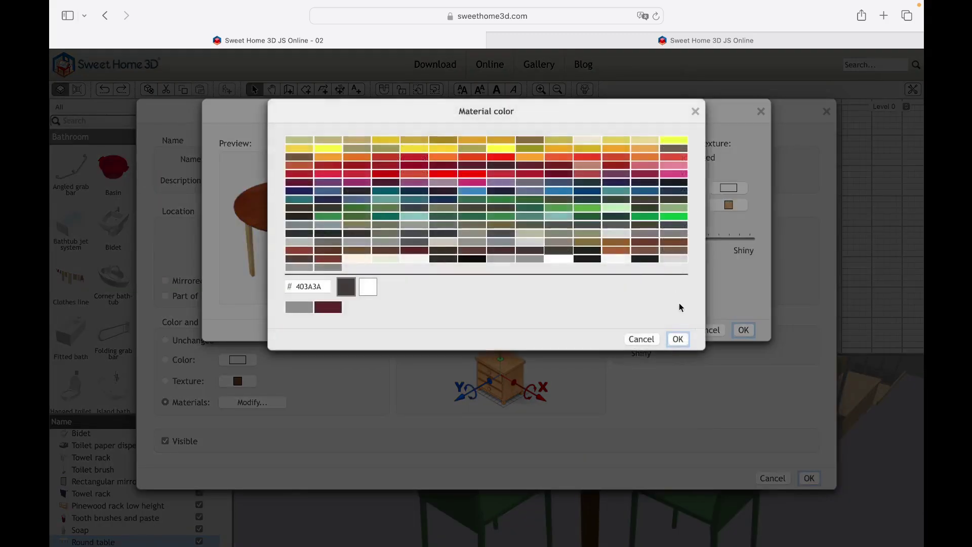
{"action": "left_click", "coordinate": [678, 339]}
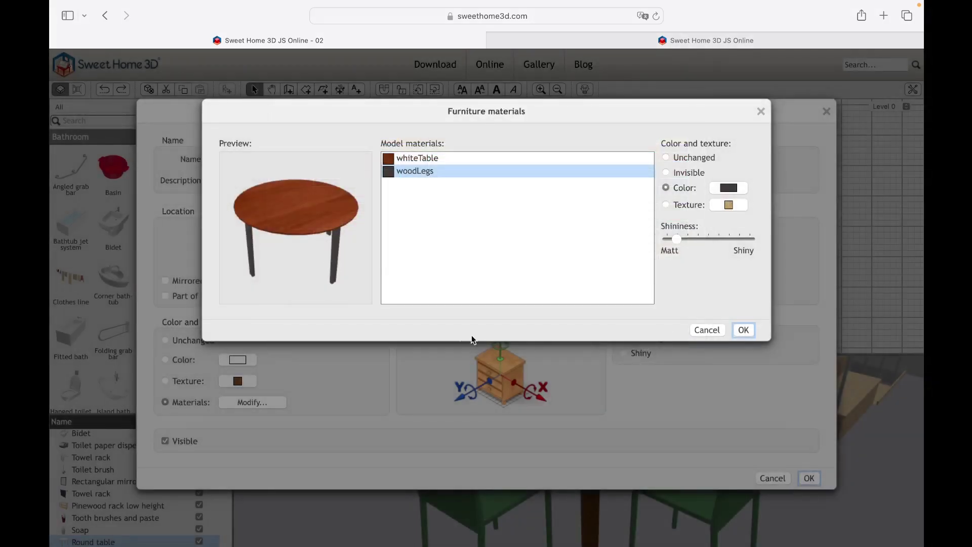
{"action": "left_click_drag", "start_coordinate": [296, 281], "coordinate": [317, 269]}
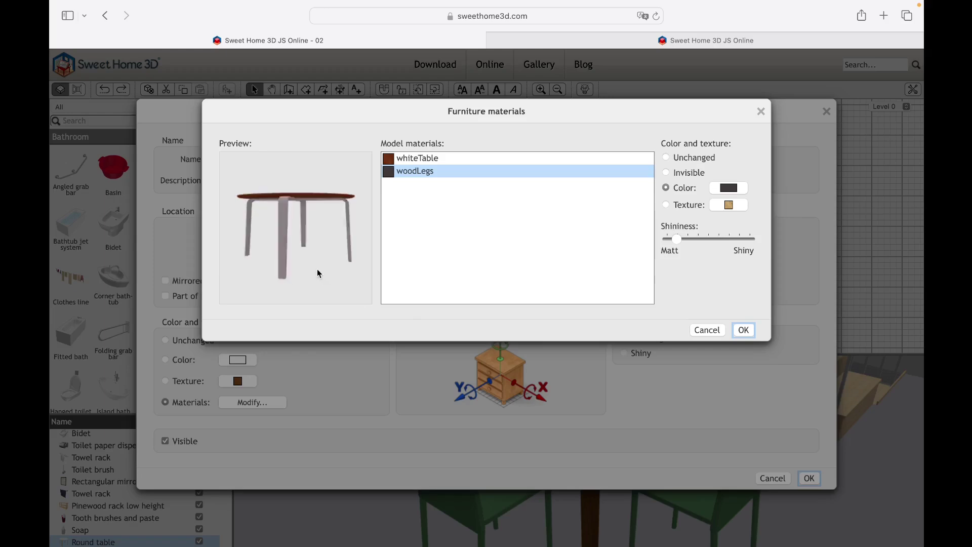
{"action": "left_click", "coordinate": [743, 330]}
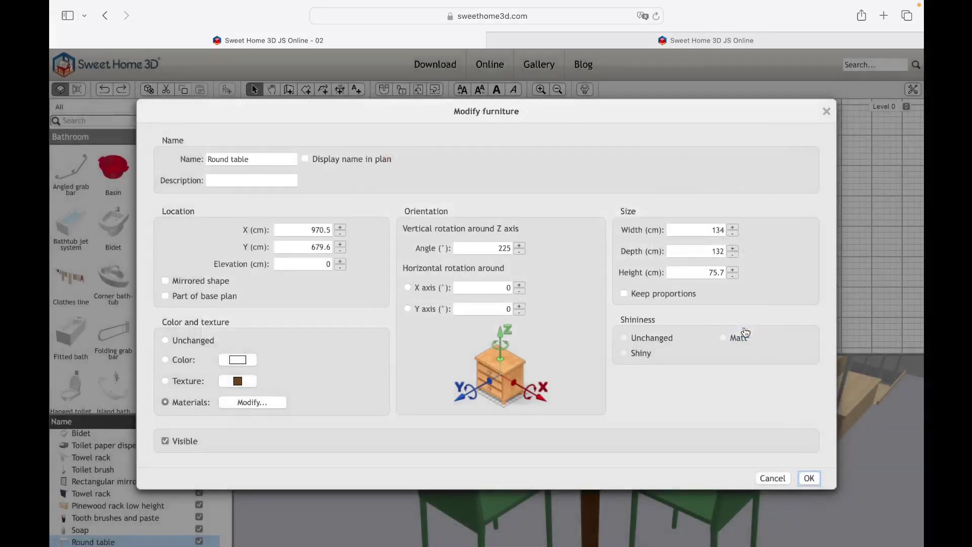
Confirm the round table's modifications, deselect it and orbit the 3D view for an aerial look.
{"action": "left_click", "coordinate": [808, 478]}
{"action": "mouse_move", "coordinate": [648, 494]}
{"action": "left_mouse_down"}
{"action": "mouse_move", "coordinate": [730, 501]}
{"action": "mouse_move", "coordinate": [601, 451]}
{"action": "mouse_move", "coordinate": [503, 494]}
{"action": "mouse_move", "coordinate": [649, 502]}
{"action": "left_mouse_up"}
{"action": "scroll", "coordinate": [600, 450], "scroll_direction": "up", "scroll_amount": 5}
{"action": "scroll", "coordinate": [601, 450], "scroll_direction": "down", "scroll_amount": 5}
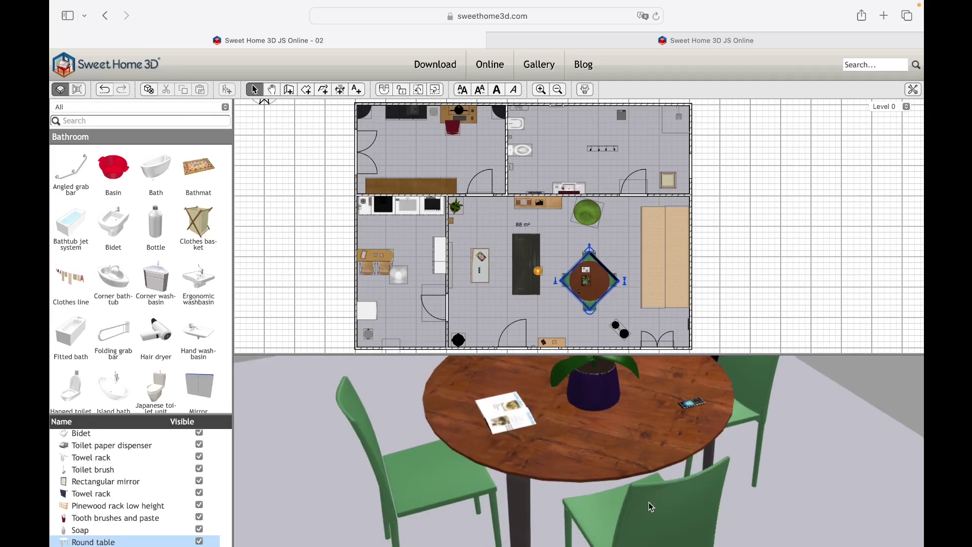
{"action": "left_click_drag", "start_coordinate": [548, 466], "coordinate": [665, 388]}
{"action": "left_click", "coordinate": [738, 289]}
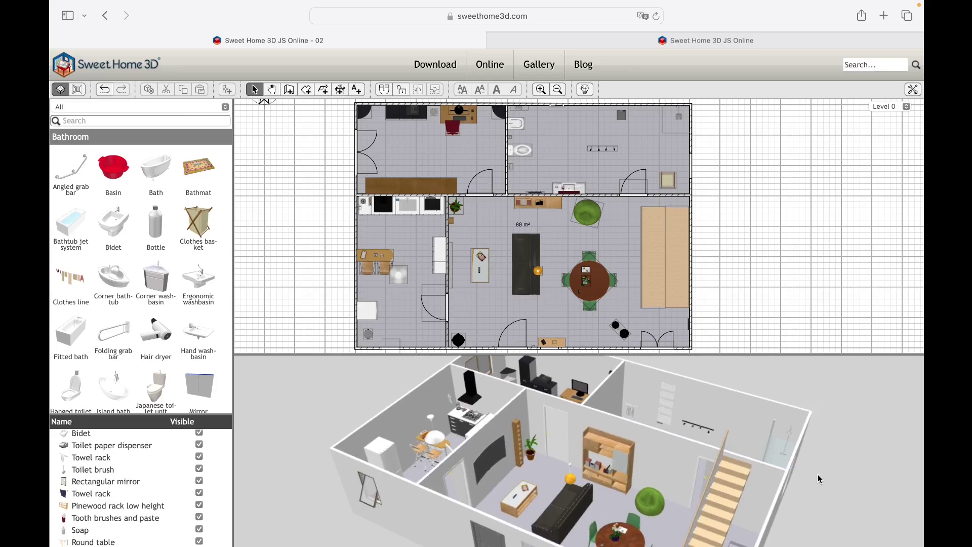
{"action": "mouse_move", "coordinate": [818, 478]}
{"action": "left_mouse_down"}
{"action": "mouse_move", "coordinate": [684, 488]}
{"action": "mouse_move", "coordinate": [825, 487]}
{"action": "left_mouse_up"}
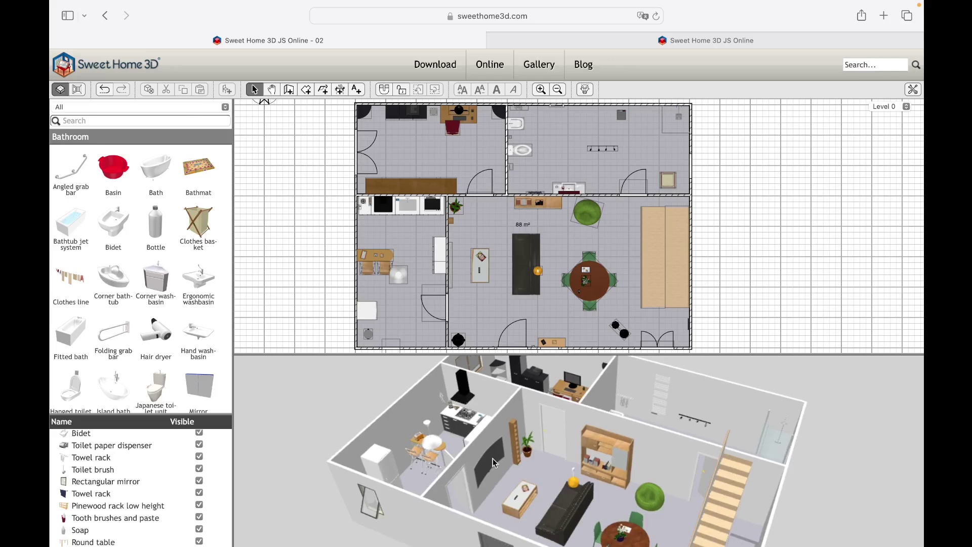
{"action": "left_click_drag", "start_coordinate": [525, 478], "coordinate": [515, 453]}
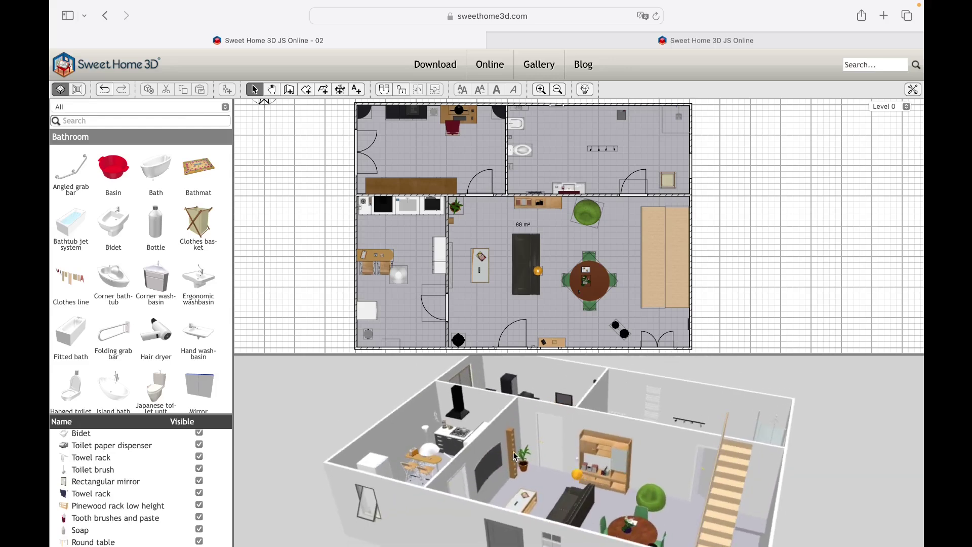
{"action": "left_click", "coordinate": [447, 334]}
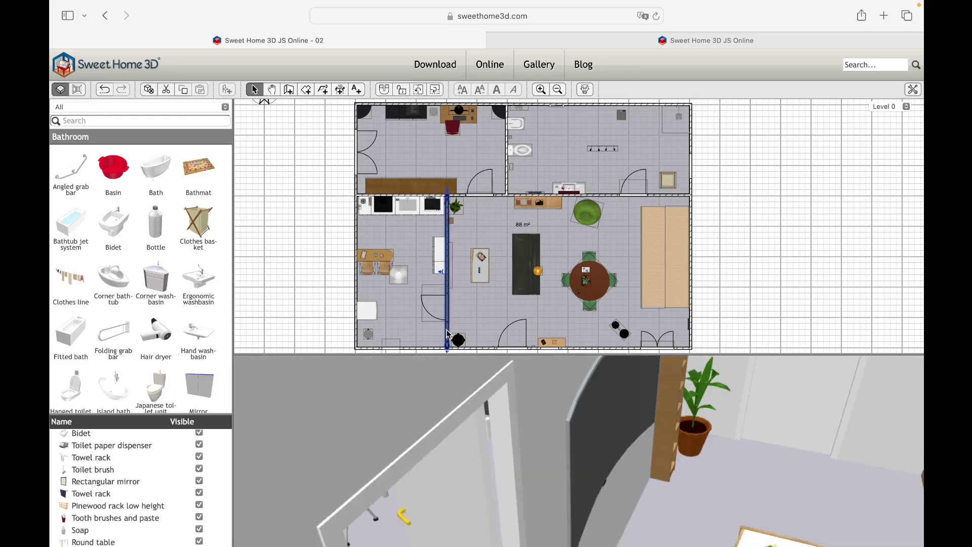
{"action": "double_click", "coordinate": [448, 334]}
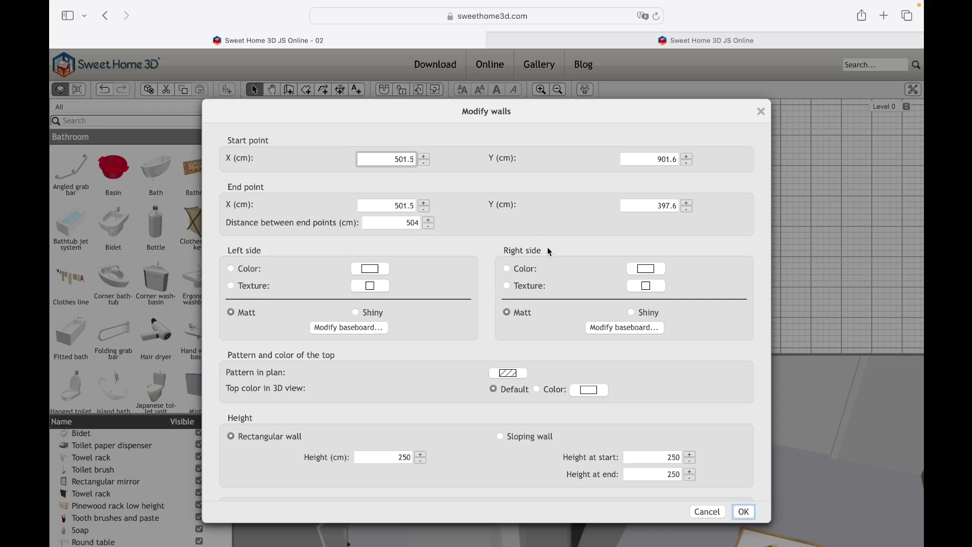
{"action": "scroll", "coordinate": [490, 445], "scroll_direction": "down", "scroll_amount": 5}
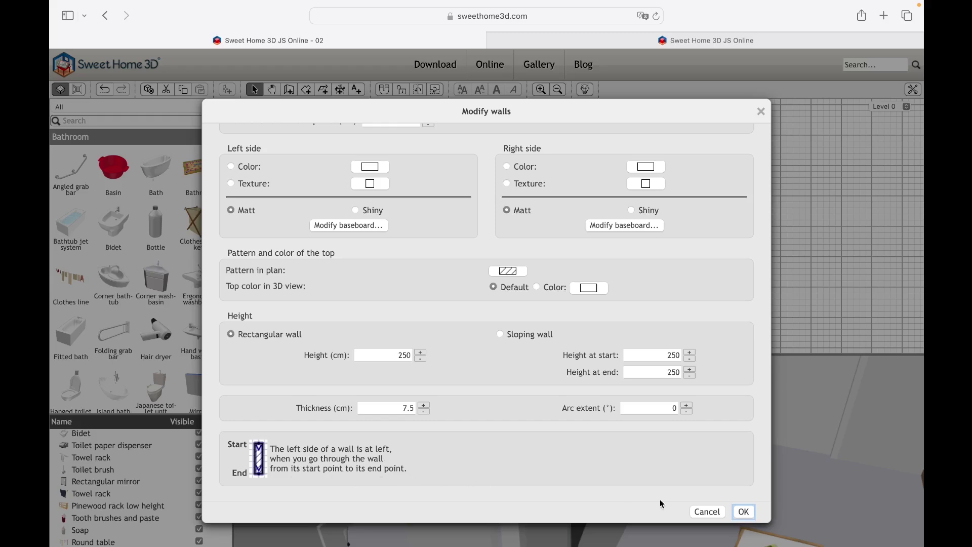
{"action": "left_click", "coordinate": [704, 514]}
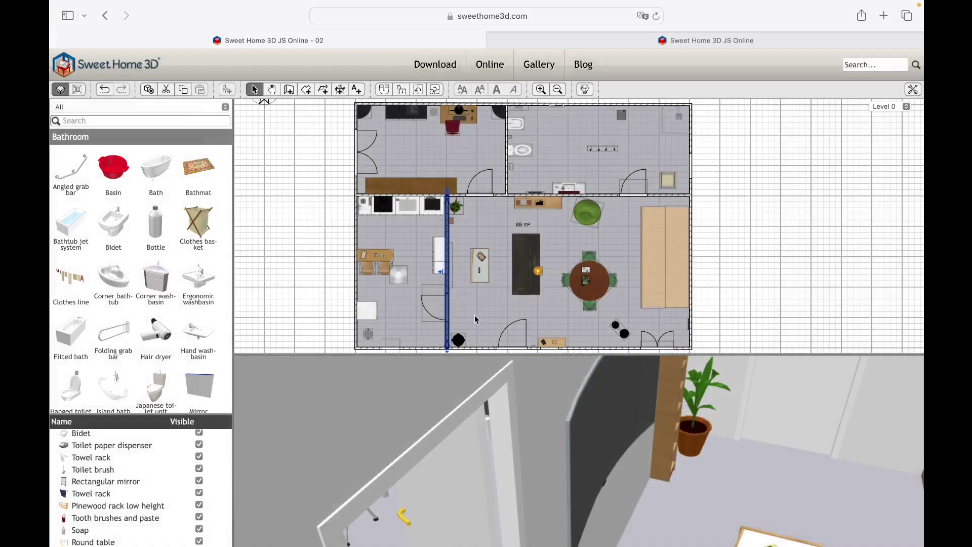
Paint the wall's left side beige E6D690 and set its right side to a texture.
{"action": "double_click", "coordinate": [447, 329]}
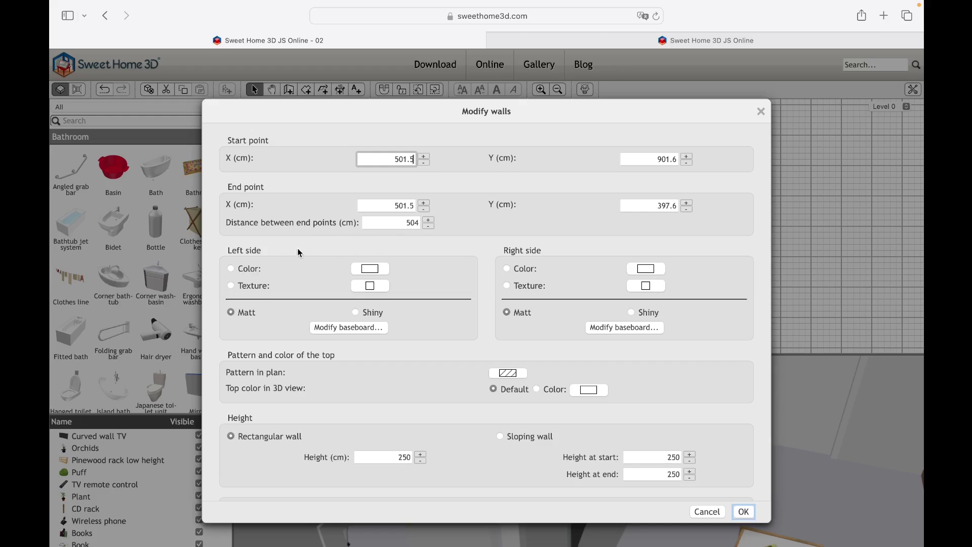
{"action": "left_click", "coordinate": [232, 269]}
{"action": "left_click", "coordinate": [363, 271]}
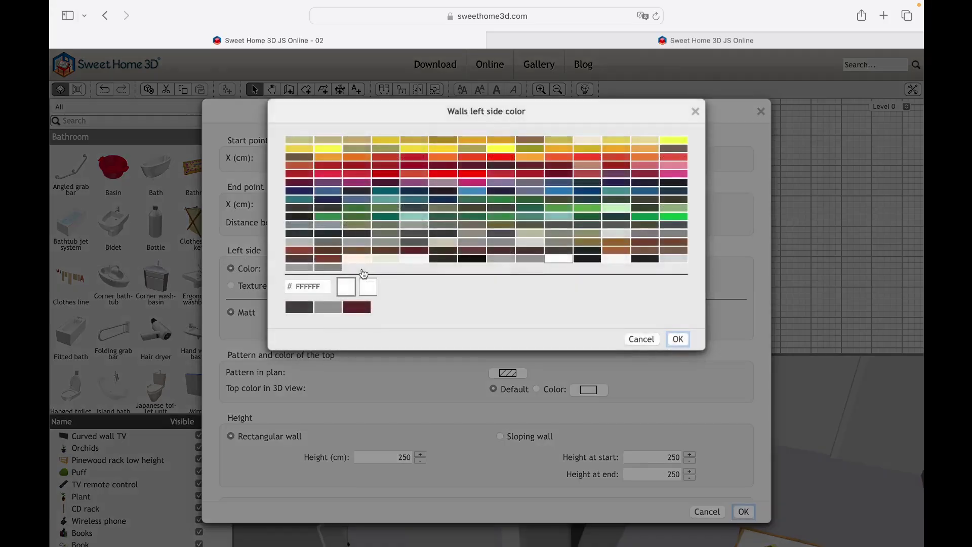
{"action": "left_click", "coordinate": [644, 140]}
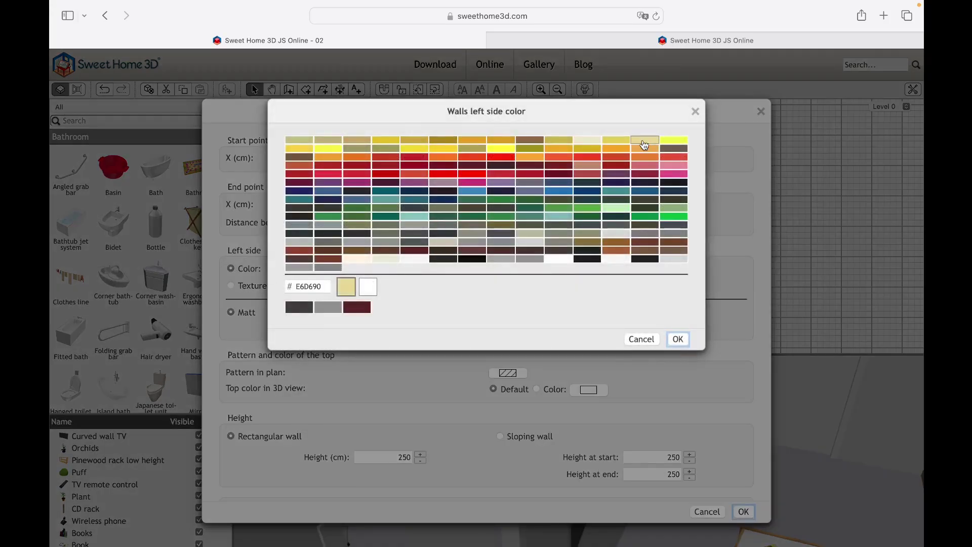
{"action": "left_click", "coordinate": [678, 339]}
{"action": "left_click", "coordinate": [507, 286]}
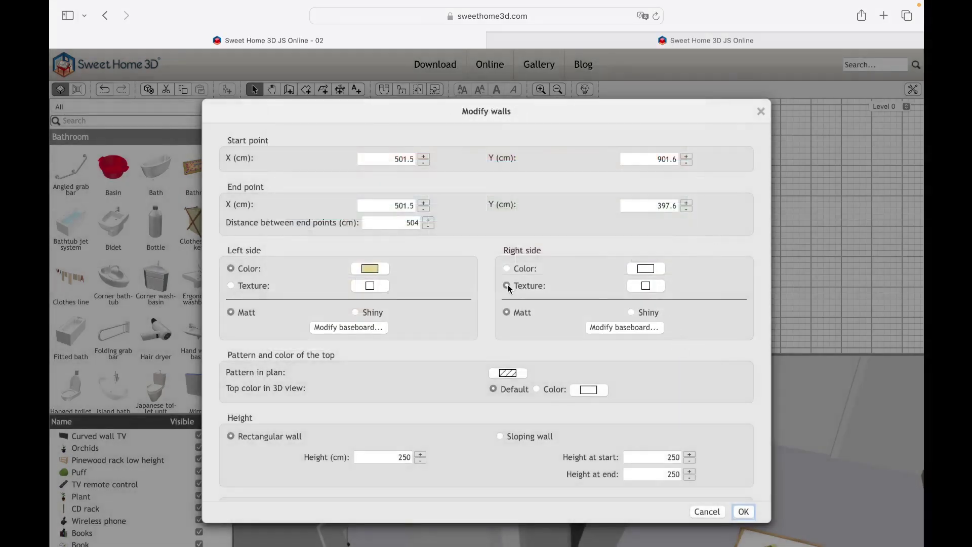
{"action": "left_click", "coordinate": [645, 286]}
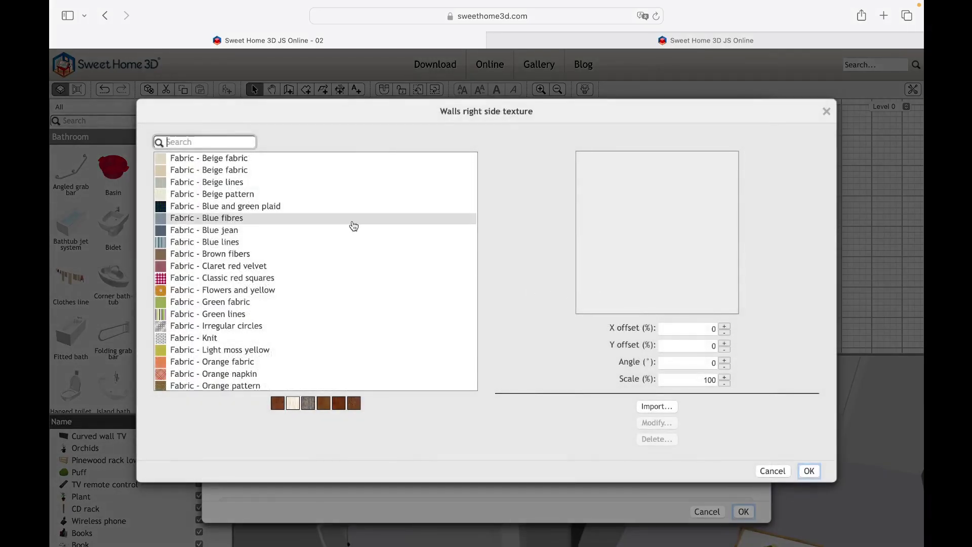
Search 'ston' and apply the 'Wall - Stones' texture to the wall's right side.
{"action": "type", "text": "stone"}
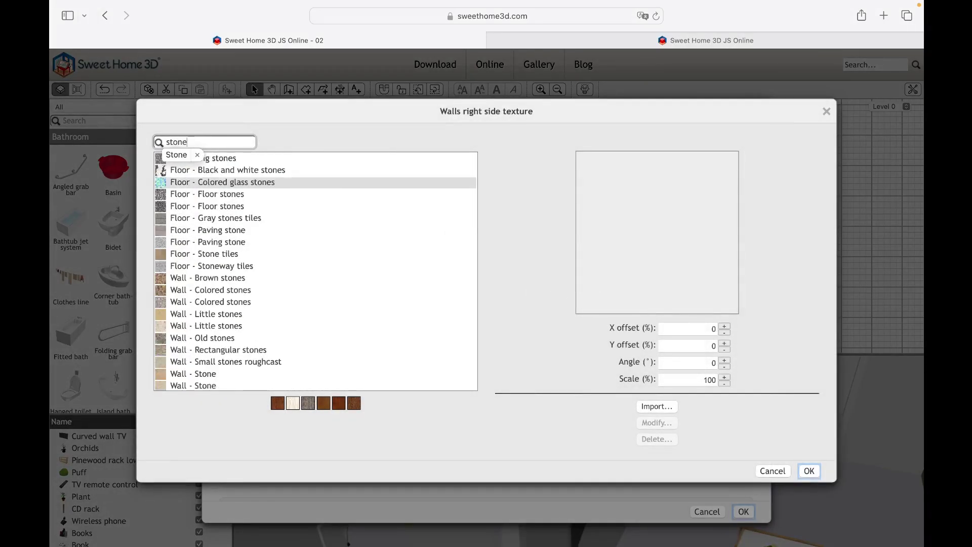
{"action": "scroll", "coordinate": [244, 329], "scroll_direction": "down", "scroll_amount": 1}
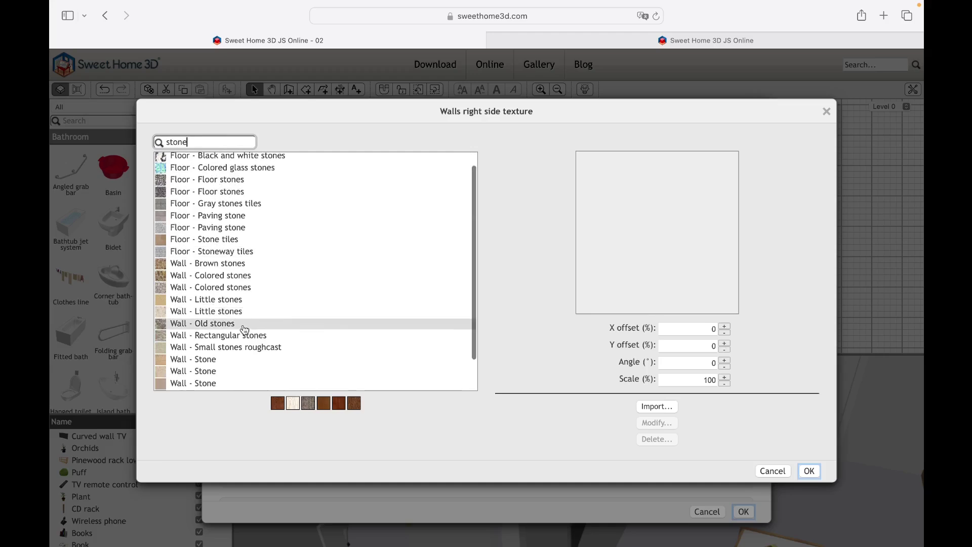
{"action": "scroll", "coordinate": [244, 329], "scroll_direction": "down", "scroll_amount": 3}
{"action": "left_click", "coordinate": [244, 376]}
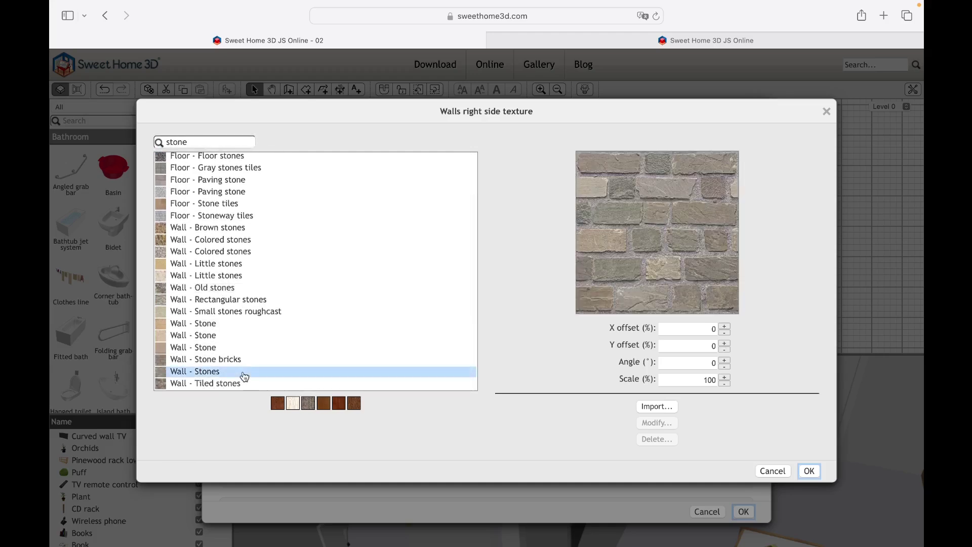
{"action": "left_click", "coordinate": [809, 470]}
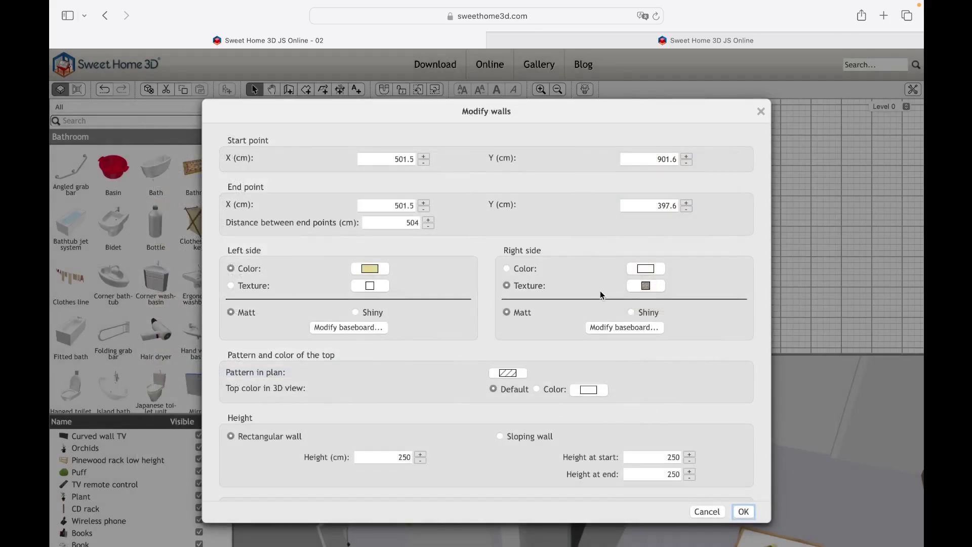
Try a colour and texture baseboard on the left side, then close it unchanged.
{"action": "left_click", "coordinate": [335, 327]}
{"action": "left_click", "coordinate": [290, 142]}
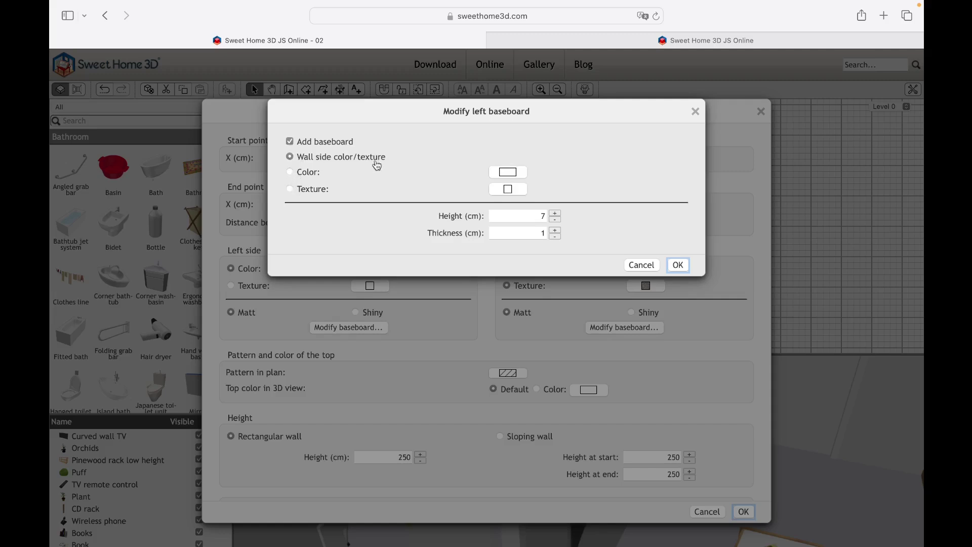
{"action": "left_click", "coordinate": [290, 173]}
{"action": "left_click", "coordinate": [292, 189]}
{"action": "left_click", "coordinate": [638, 268]}
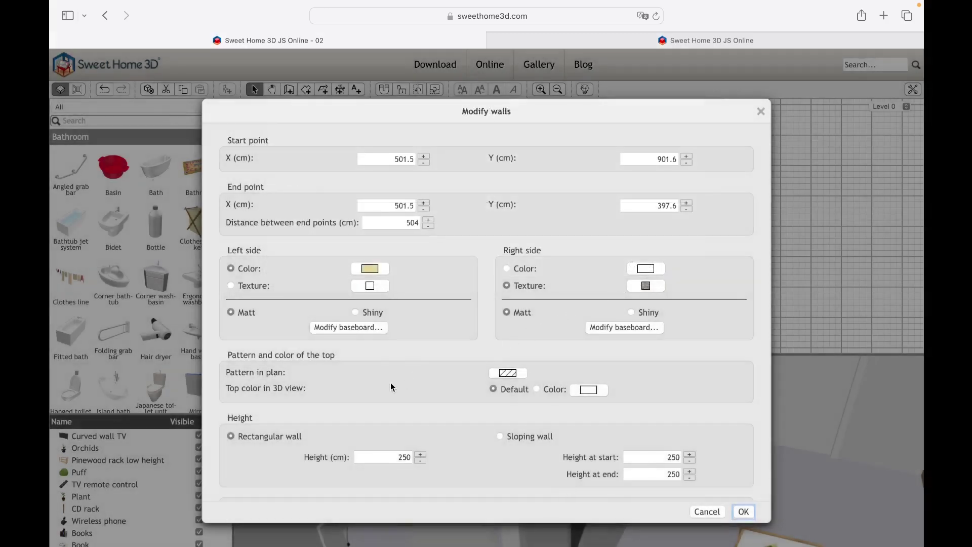
Leave the wall-top pattern unchanged and review the 250 cm height and 7.5 cm thickness.
{"action": "left_click", "coordinate": [510, 373]}
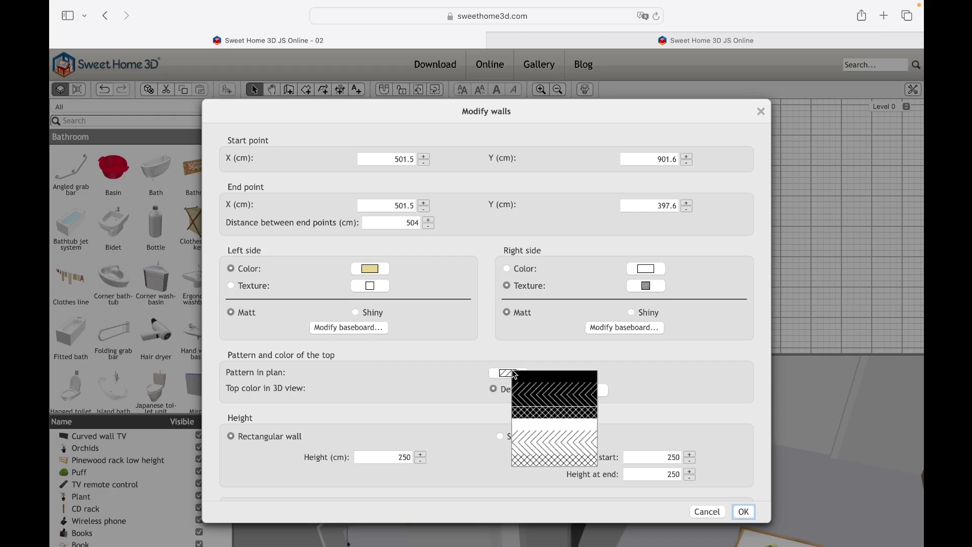
{"action": "left_click", "coordinate": [459, 388]}
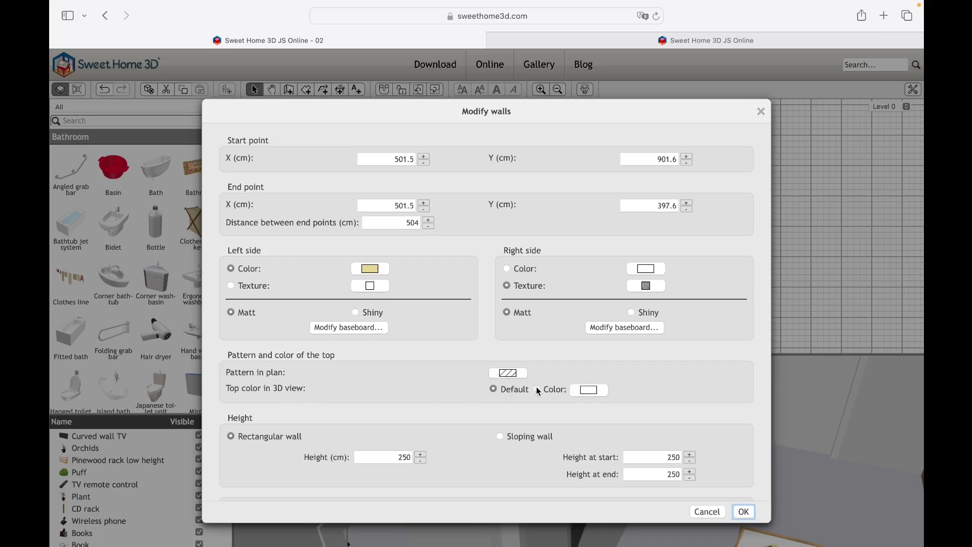
{"action": "scroll", "coordinate": [452, 469], "scroll_direction": "down", "scroll_amount": 2}
{"action": "scroll", "coordinate": [451, 464], "scroll_direction": "down", "scroll_amount": 5}
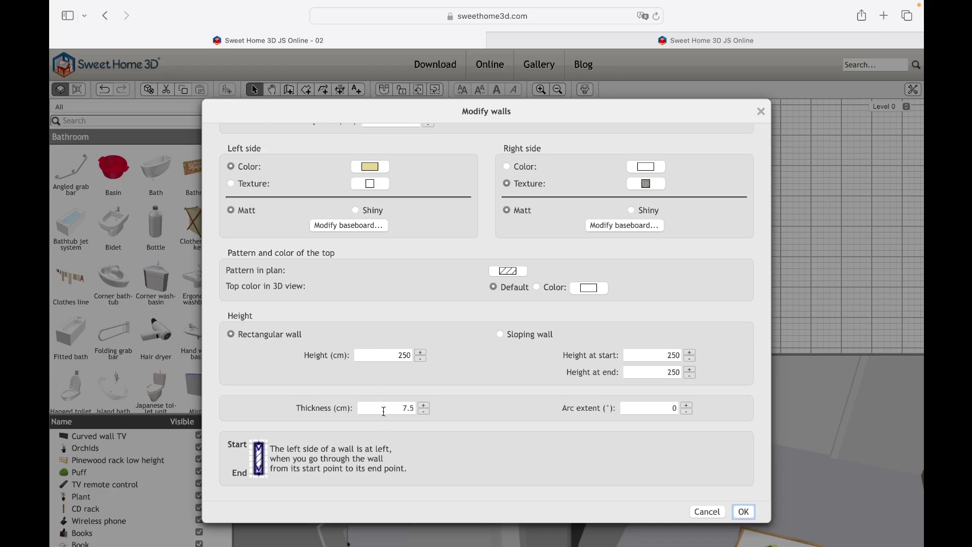
{"action": "left_click", "coordinate": [501, 335]}
Apply the wall settings, orbit the 3D view toward the kitchen, and select the left outer wall.
{"action": "left_click", "coordinate": [743, 512]}
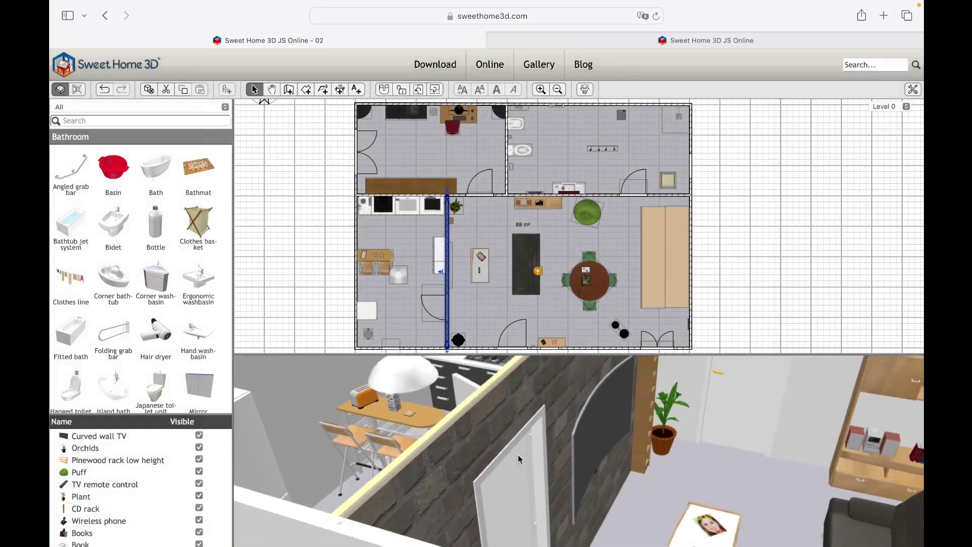
{"action": "left_click_drag", "start_coordinate": [518, 459], "coordinate": [537, 479]}
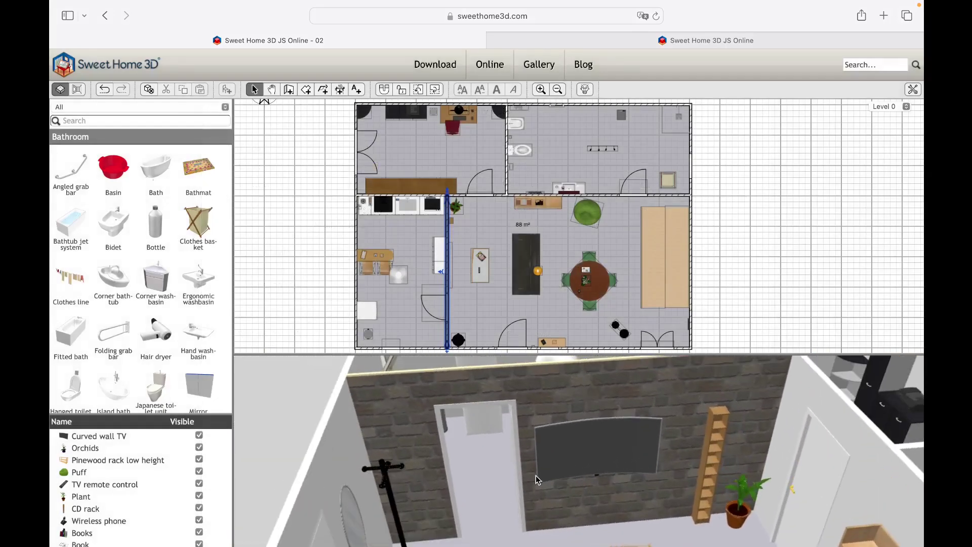
{"action": "left_click_drag", "start_coordinate": [476, 452], "coordinate": [702, 473]}
{"action": "scroll", "coordinate": [495, 441], "scroll_direction": "down", "scroll_amount": 3}
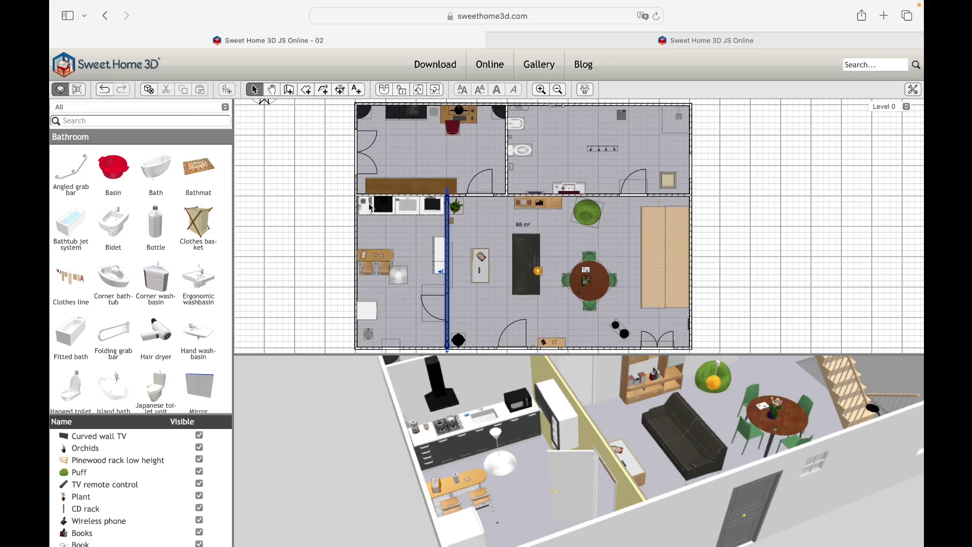
{"action": "left_click", "coordinate": [356, 242]}
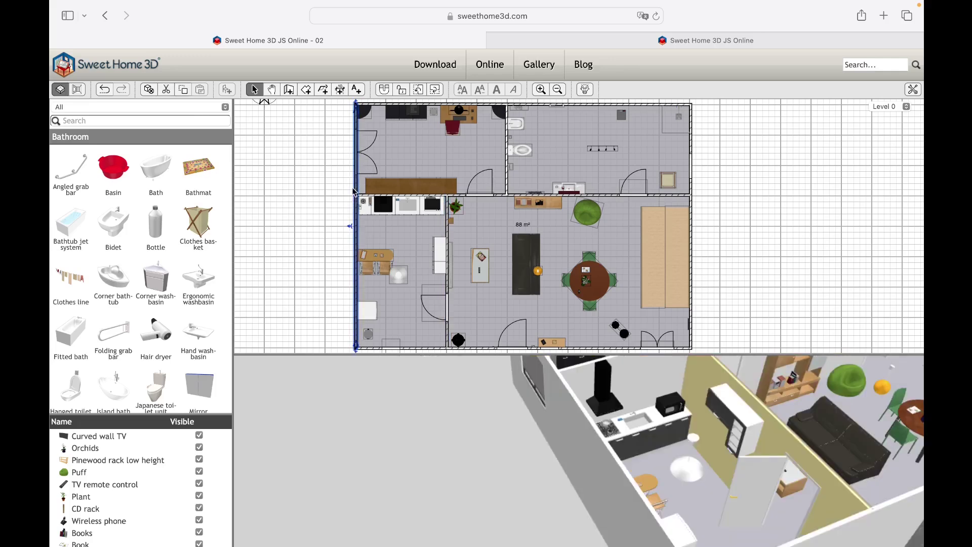
{"action": "left_click_drag", "start_coordinate": [645, 393], "coordinate": [541, 392]}
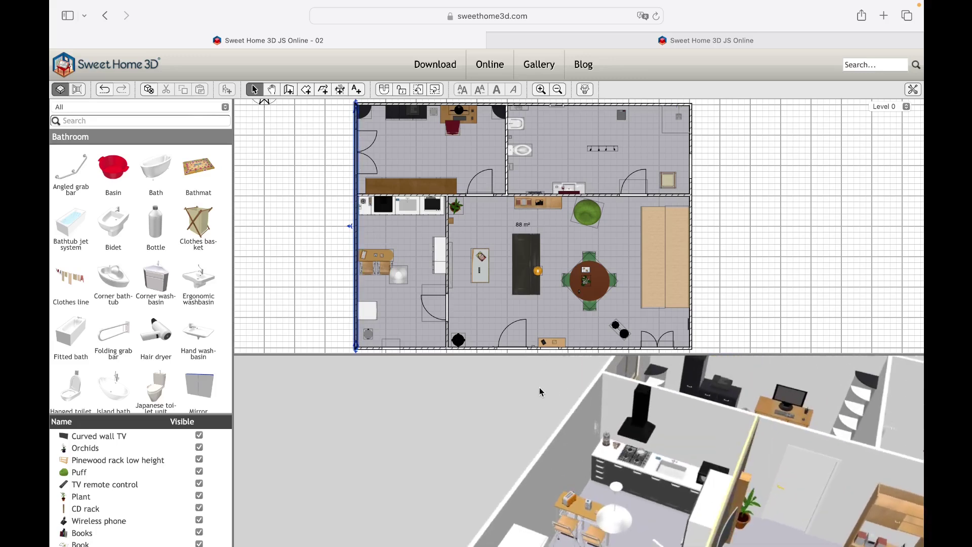
Split the left outer wall in two and drag the split point upward.
{"action": "right_click", "coordinate": [357, 239]}
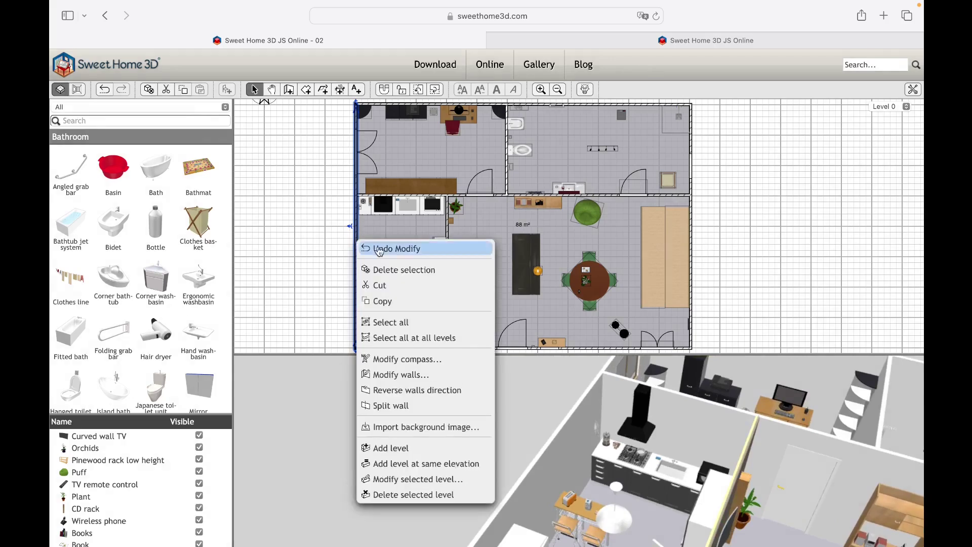
{"action": "left_click", "coordinate": [409, 406]}
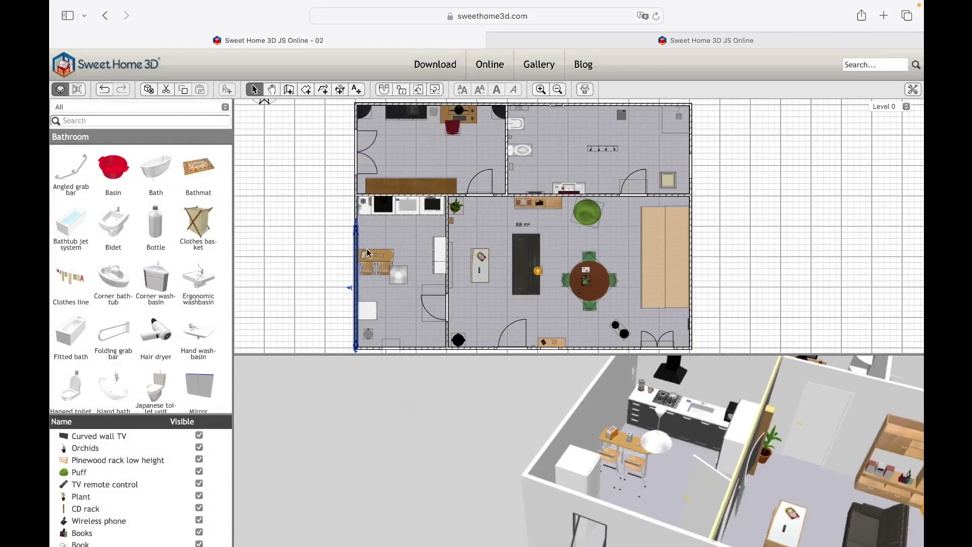
{"action": "left_click_drag", "start_coordinate": [357, 221], "coordinate": [357, 192]}
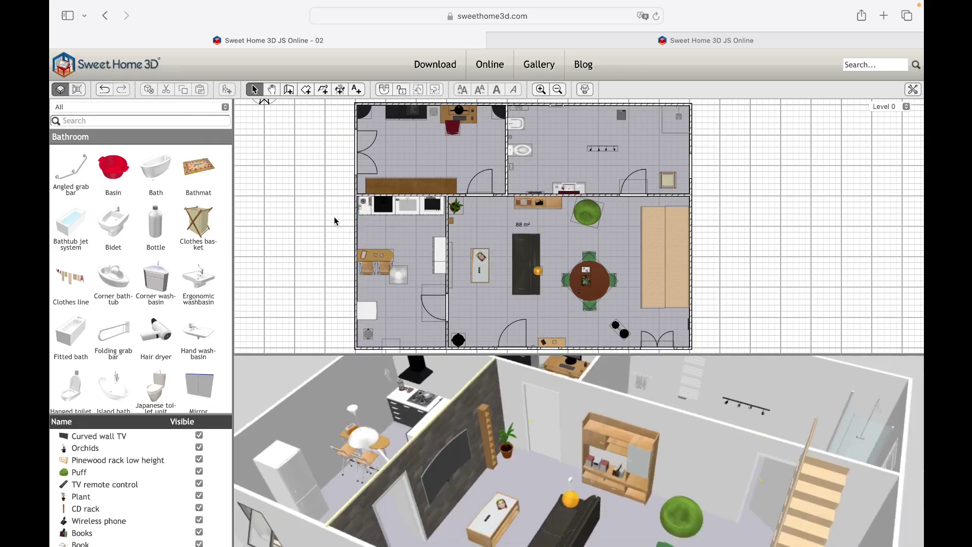
Select the upper and lower left wall pieces in turn to check them.
{"action": "left_click", "coordinate": [356, 126]}
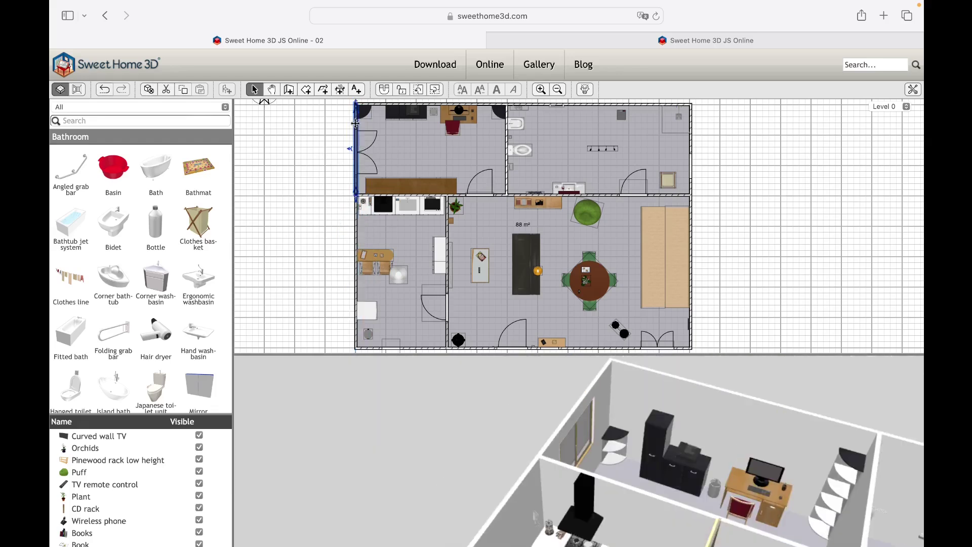
{"action": "left_click", "coordinate": [355, 236]}
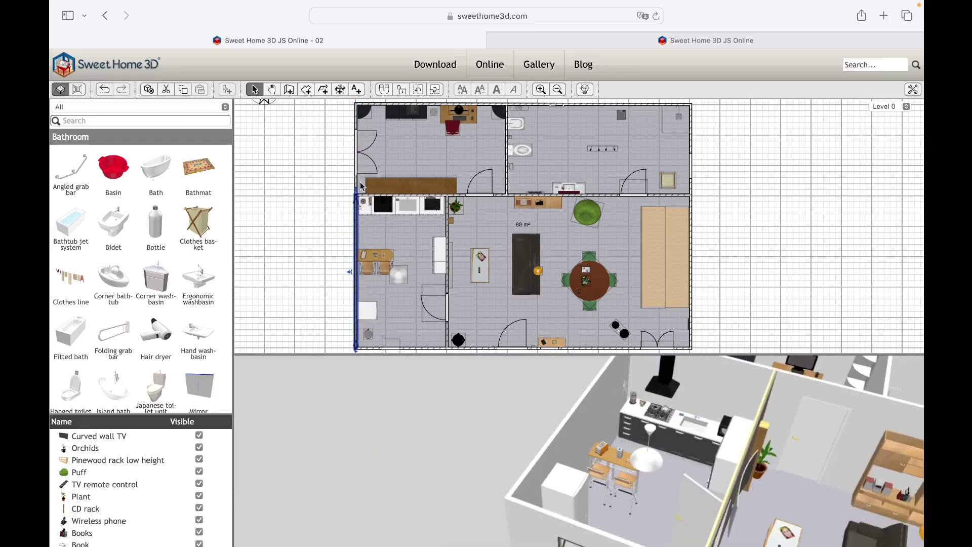
{"action": "left_click", "coordinate": [356, 146]}
{"action": "left_click", "coordinate": [339, 294]}
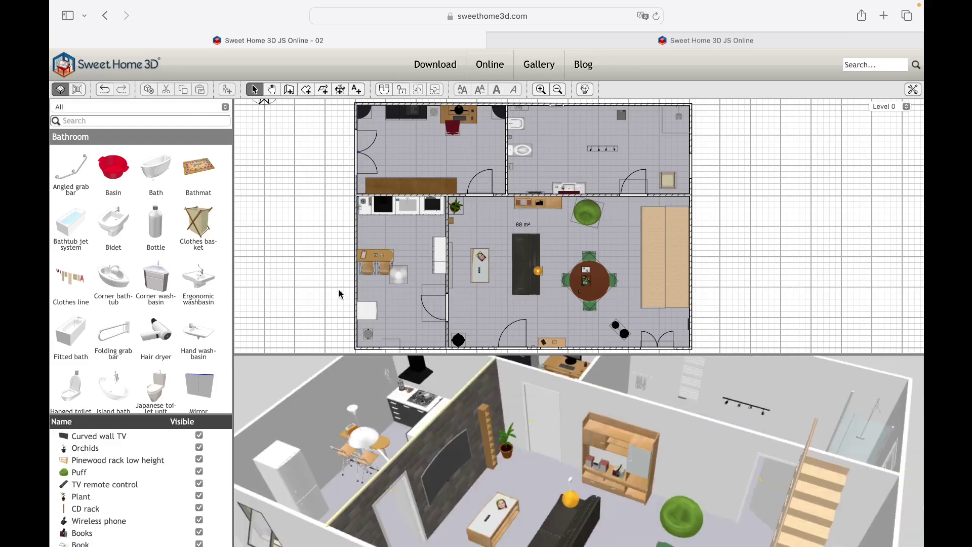
Orbit and zoom out around the house, then select the 88 m² whole-floor room.
{"action": "left_click_drag", "start_coordinate": [384, 481], "coordinate": [589, 476]}
{"action": "scroll", "coordinate": [737, 482], "scroll_direction": "down", "scroll_amount": 5}
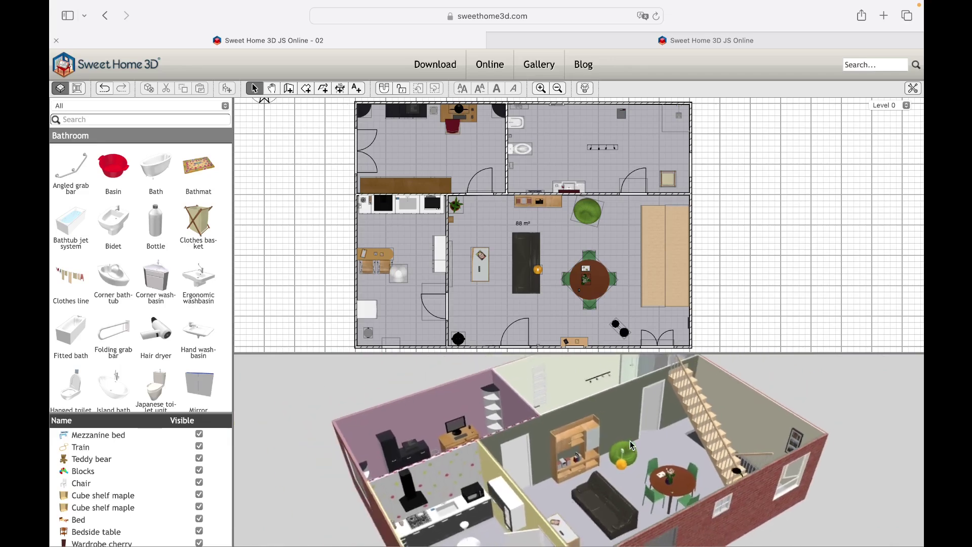
{"action": "left_click_drag", "start_coordinate": [736, 483], "coordinate": [550, 478]}
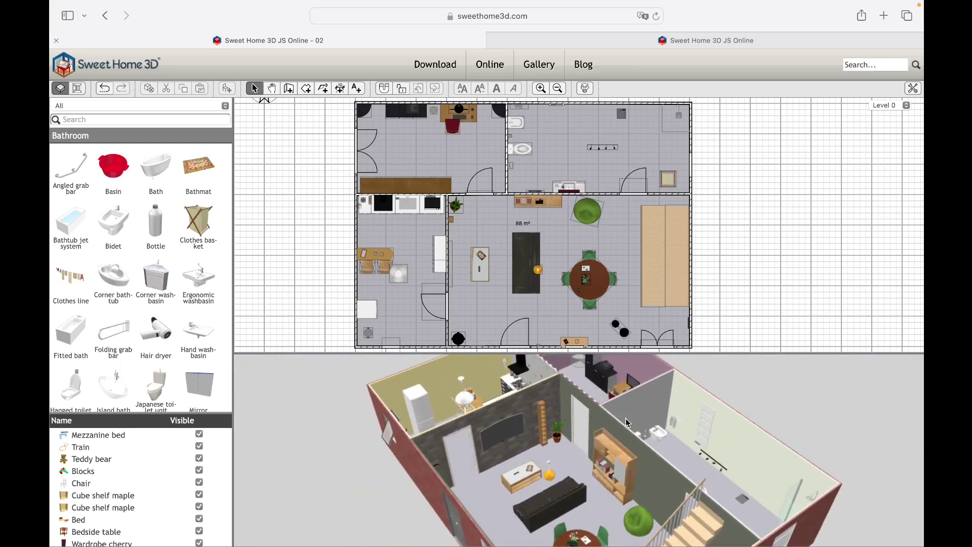
{"action": "left_click", "coordinate": [498, 284]}
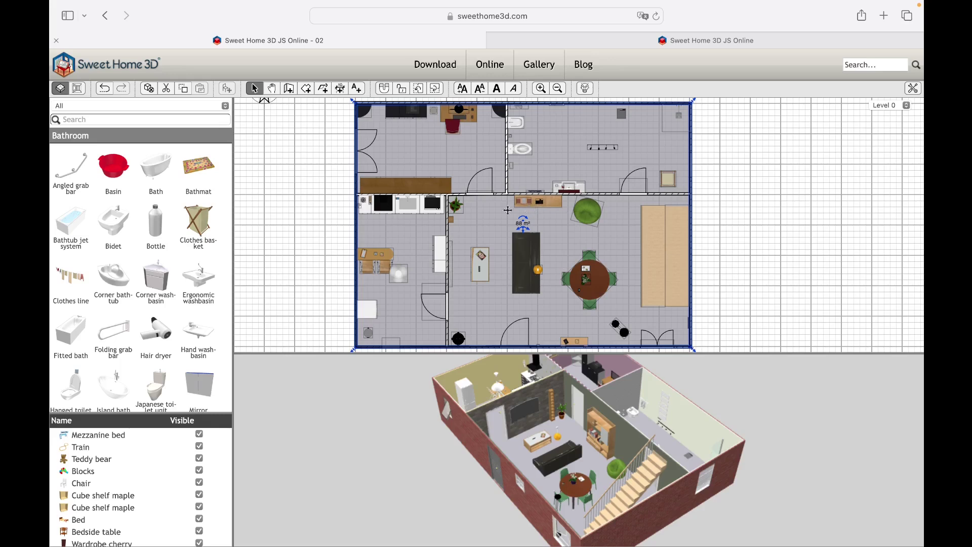
Delete the 88 m² room and draw the 14.52 m² top-left room.
{"action": "left_click", "coordinate": [306, 94]}
{"action": "key", "text": "Delete"}
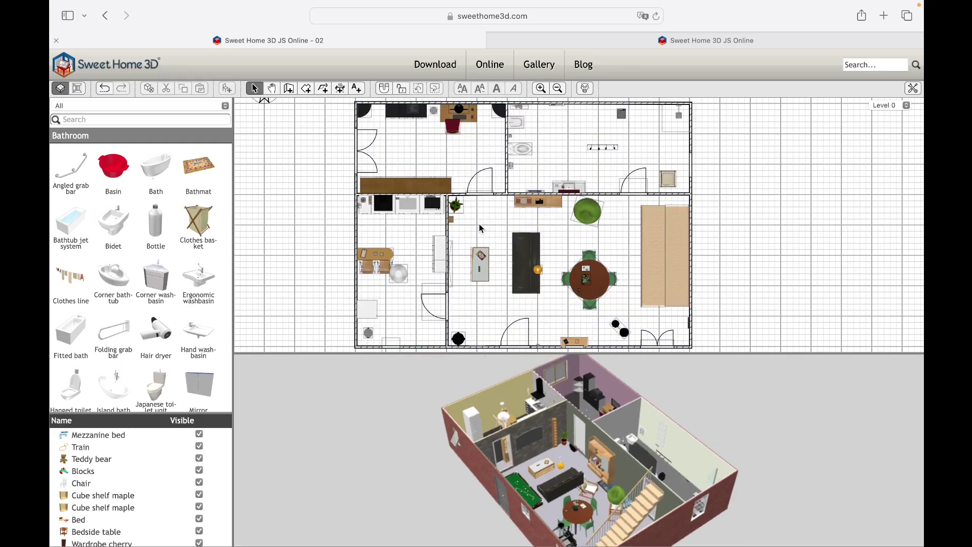
{"action": "left_click", "coordinate": [306, 88]}
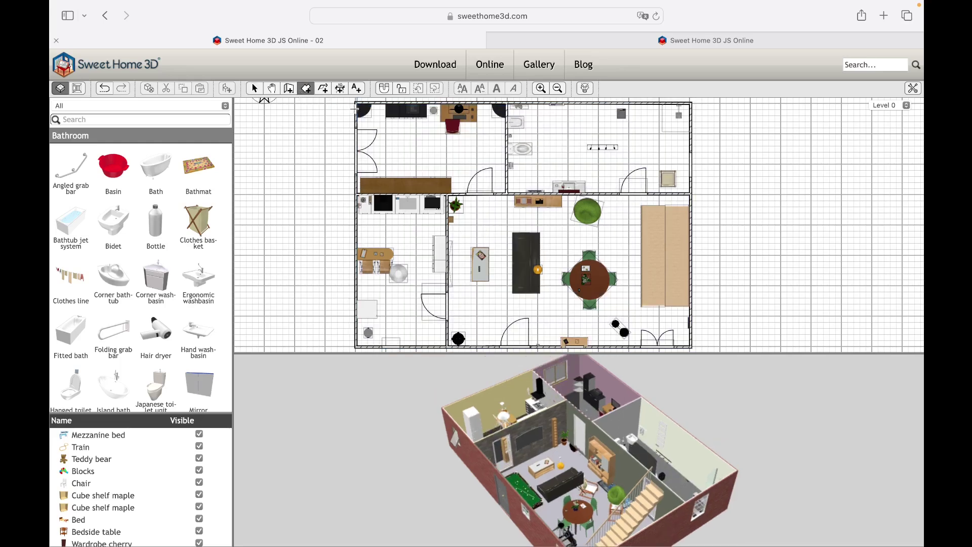
{"action": "left_click", "coordinate": [357, 103]}
{"action": "left_click", "coordinate": [507, 103]}
{"action": "left_click", "coordinate": [507, 193]}
{"action": "double_click", "coordinate": [356, 193]}
Draw the 14.46 m² bottom-left room and the 39.37 m² right room.
{"action": "left_click", "coordinate": [356, 195]}
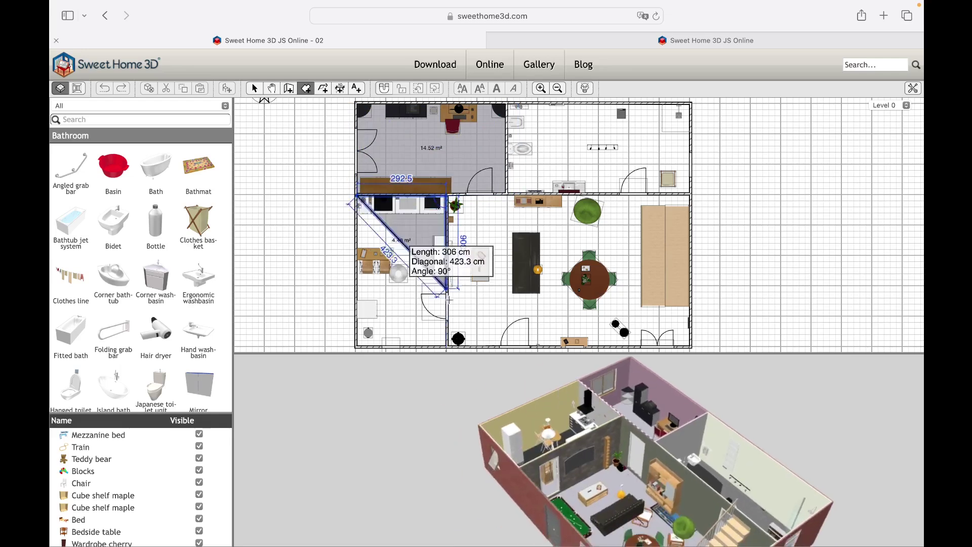
{"action": "left_click", "coordinate": [447, 195]}
{"action": "left_click", "coordinate": [447, 347]}
{"action": "double_click", "coordinate": [356, 346]}
{"action": "left_click", "coordinate": [447, 194]}
{"action": "left_click", "coordinate": [690, 195]}
{"action": "left_click", "coordinate": [690, 347]}
{"action": "double_click", "coordinate": [448, 347]}
Draw the top-right room and return to Select mode.
{"action": "left_click", "coordinate": [507, 104]}
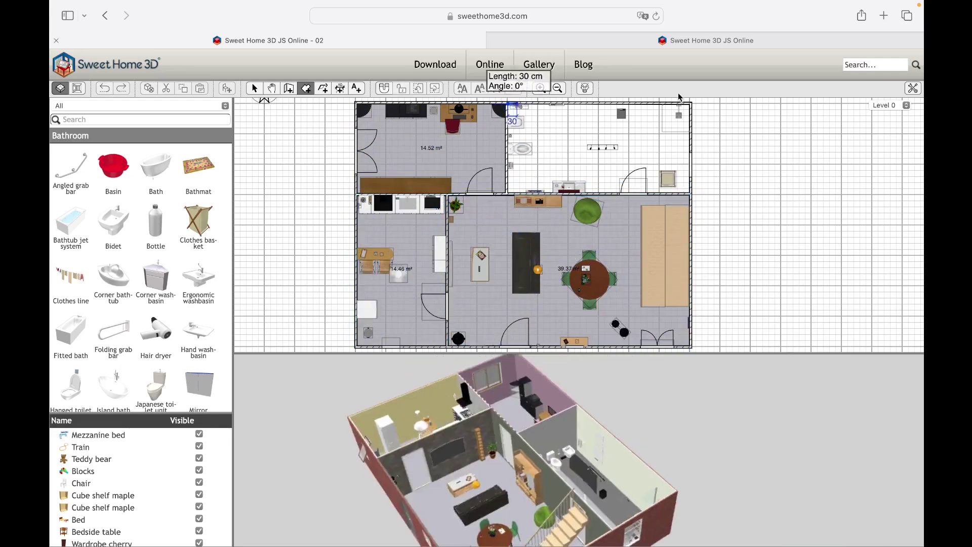
{"action": "left_click", "coordinate": [690, 104]}
{"action": "left_click", "coordinate": [690, 195]}
{"action": "double_click", "coordinate": [507, 195]}
{"action": "left_click", "coordinate": [254, 88]}
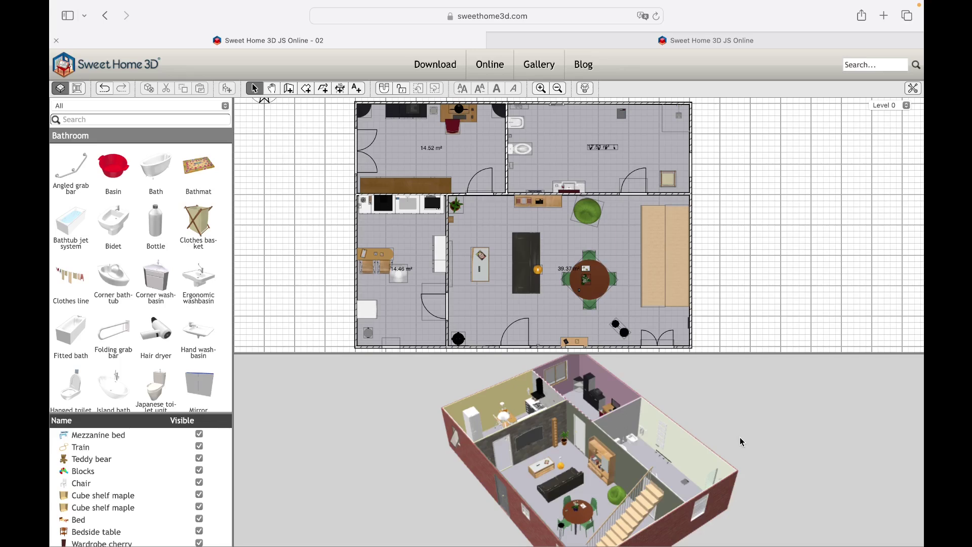
Open the top-right room's Modify rooms dialog, try a shiny floor, then set it back to matt.
{"action": "double_click", "coordinate": [599, 178]}
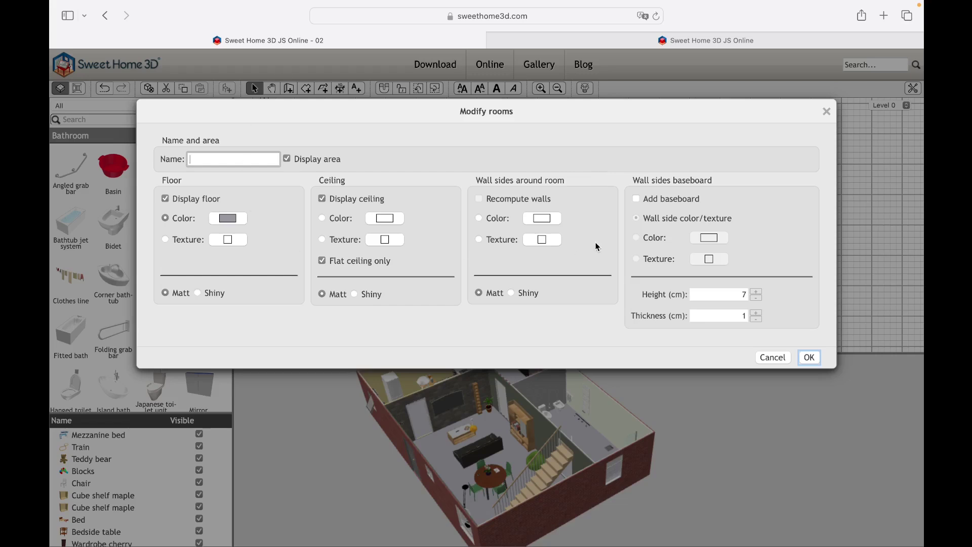
{"action": "left_click", "coordinate": [289, 158]}
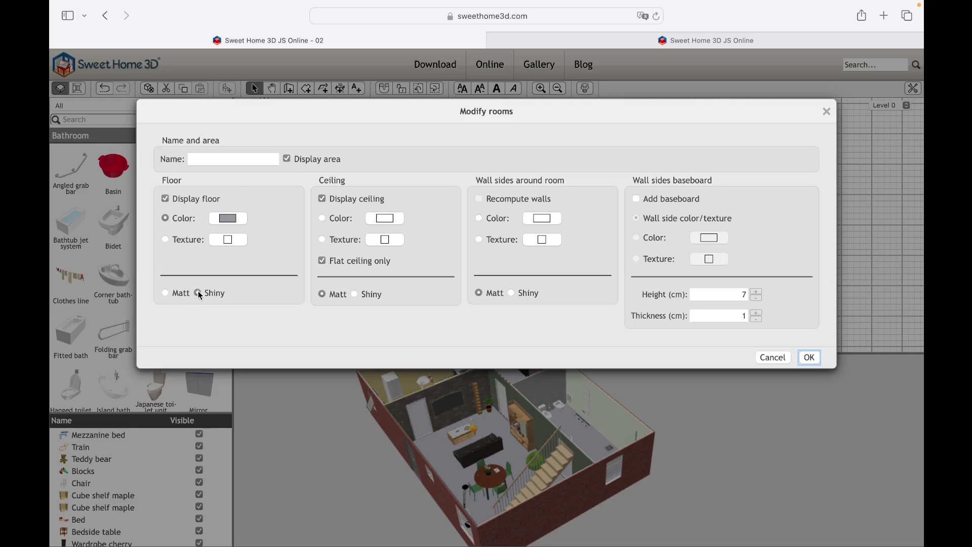
{"action": "left_click", "coordinate": [166, 293]}
Browse floor textures, previewing Hexagonal tiles, gray textures and gray carpeting options.
{"action": "left_click", "coordinate": [216, 242]}
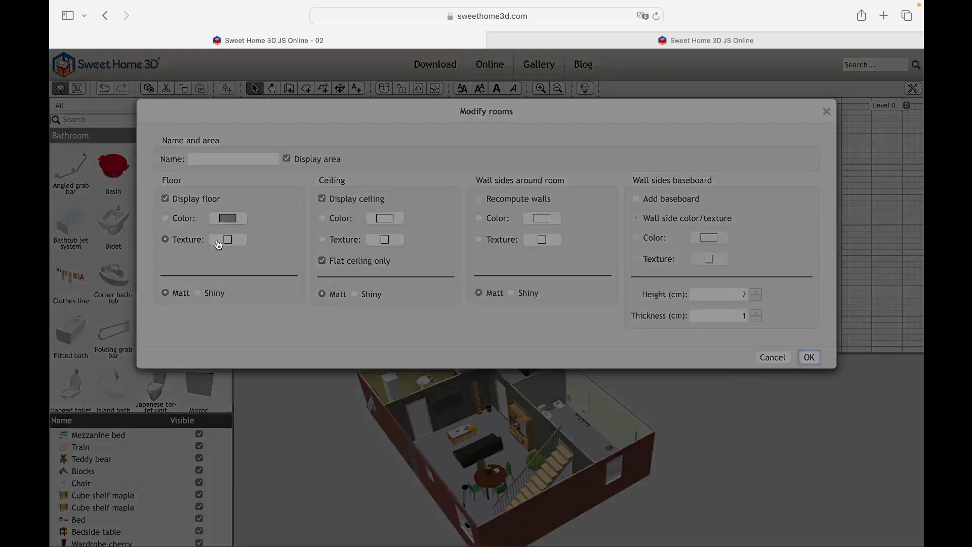
{"action": "scroll", "coordinate": [237, 329], "scroll_direction": "down", "scroll_amount": 10}
{"action": "scroll", "coordinate": [237, 331], "scroll_direction": "down", "scroll_amount": 20}
{"action": "scroll", "coordinate": [231, 390], "scroll_direction": "up", "scroll_amount": 15}
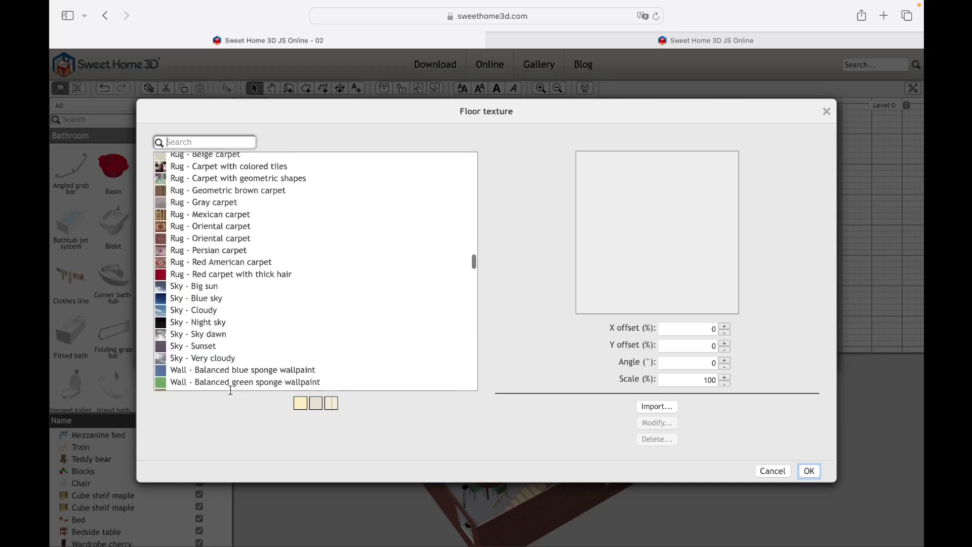
{"action": "scroll", "coordinate": [230, 389], "scroll_direction": "up", "scroll_amount": 10}
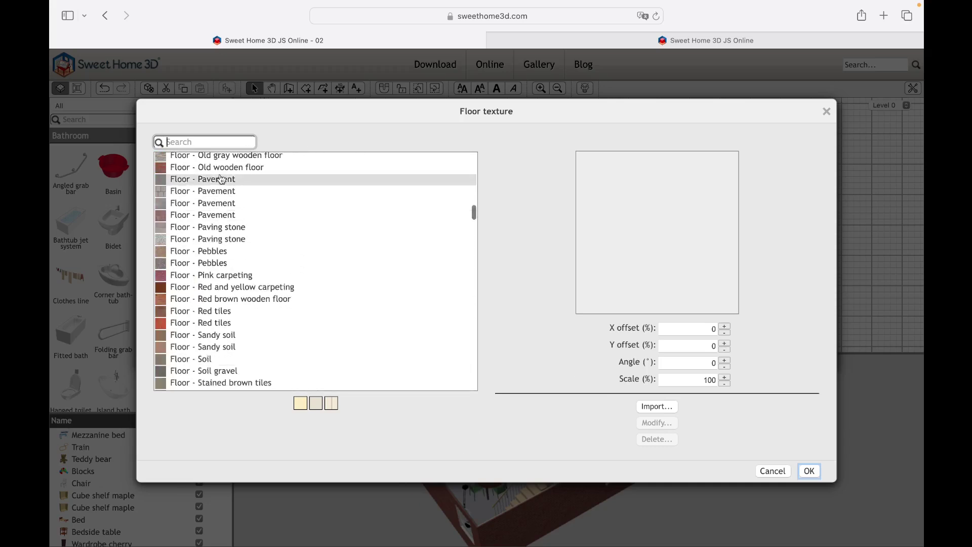
{"action": "scroll", "coordinate": [221, 283], "scroll_direction": "up", "scroll_amount": 2}
{"action": "left_click", "coordinate": [220, 251]}
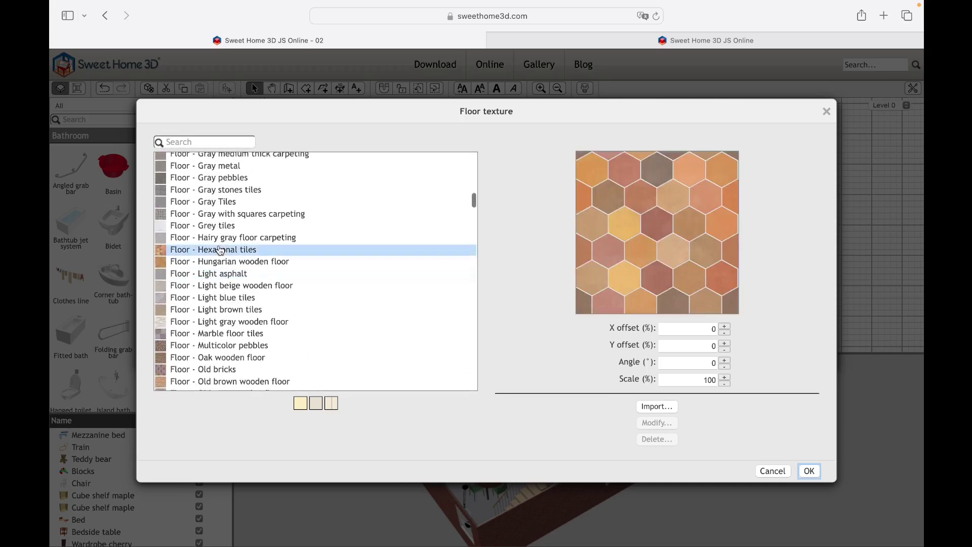
{"action": "scroll", "coordinate": [220, 252], "scroll_direction": "up", "scroll_amount": 3}
{"action": "left_click", "coordinate": [220, 252]}
{"action": "left_click", "coordinate": [218, 223]}
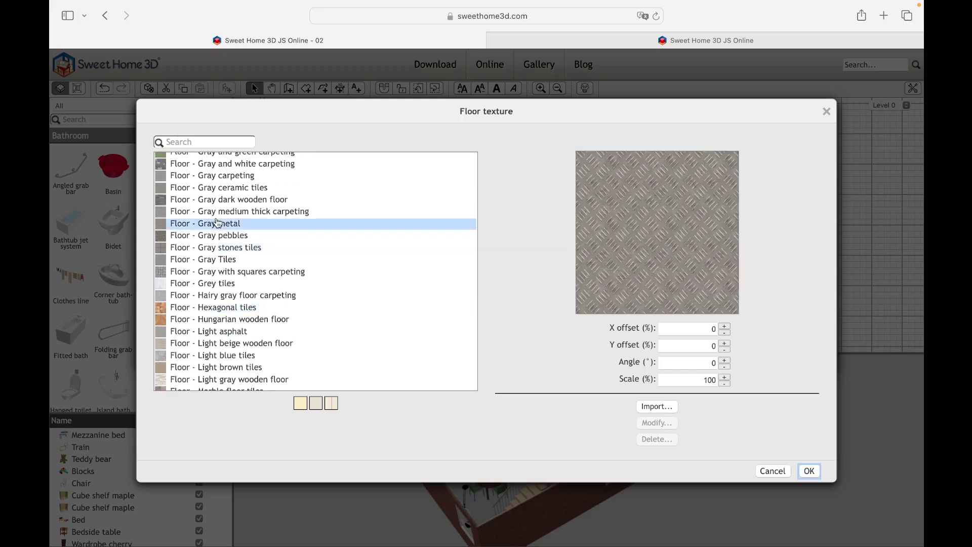
{"action": "scroll", "coordinate": [218, 223], "scroll_direction": "up", "scroll_amount": 3}
{"action": "left_click", "coordinate": [218, 248]}
{"action": "left_click", "coordinate": [218, 221]}
Preview Dry soil and Colored glass stones, then apply 'Floor - Blue and beige tiles' to the room.
{"action": "scroll", "coordinate": [218, 222], "scroll_direction": "up", "scroll_amount": 3}
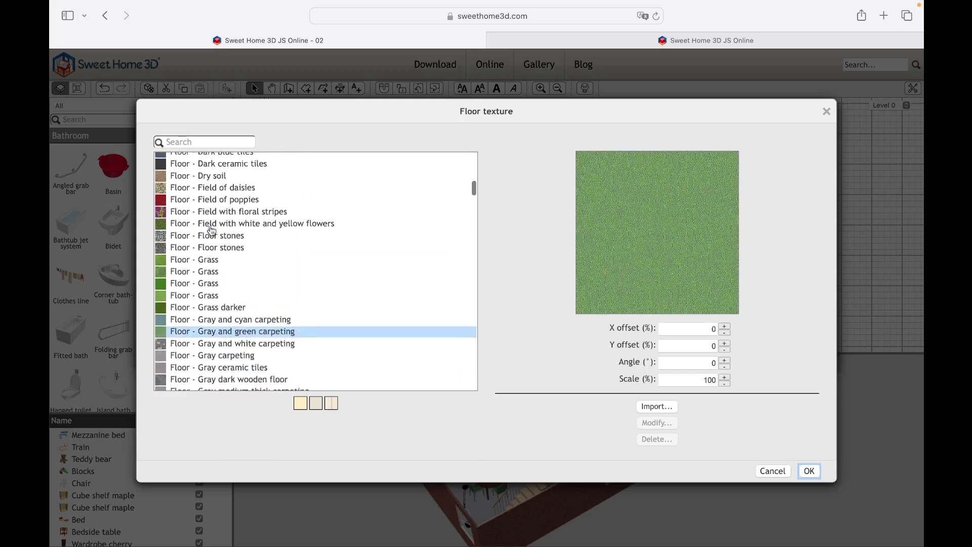
{"action": "scroll", "coordinate": [217, 215], "scroll_direction": "up", "scroll_amount": 1}
{"action": "left_click", "coordinate": [215, 212]}
{"action": "scroll", "coordinate": [213, 242], "scroll_direction": "up", "scroll_amount": 3}
{"action": "left_click", "coordinate": [215, 276]}
{"action": "scroll", "coordinate": [223, 217], "scroll_direction": "up", "scroll_amount": 2}
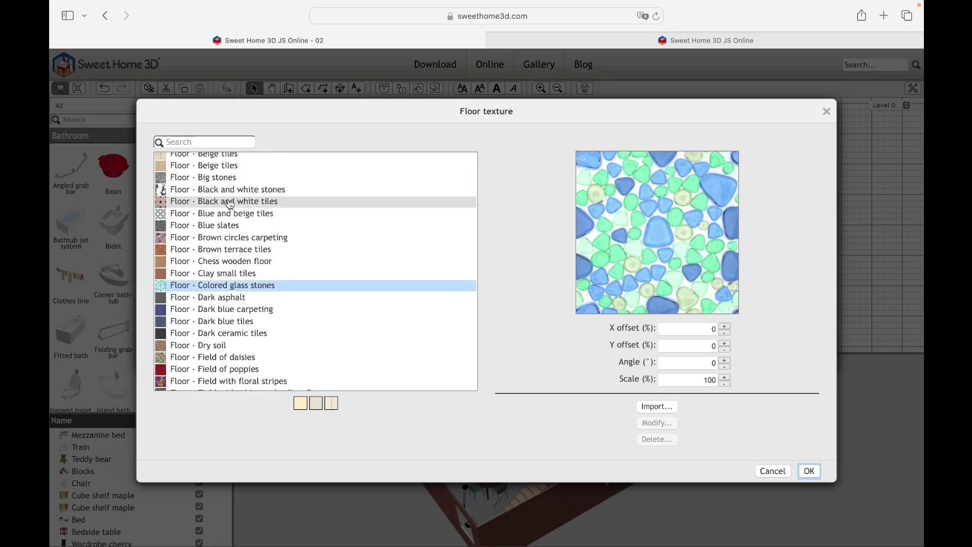
{"action": "scroll", "coordinate": [230, 205], "scroll_direction": "up", "scroll_amount": 3}
{"action": "left_click", "coordinate": [245, 282]}
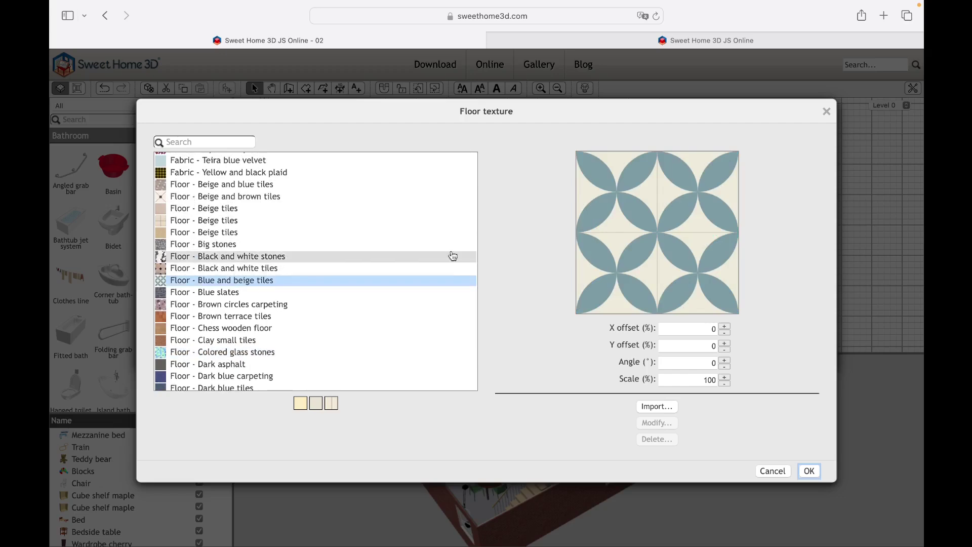
{"action": "left_click", "coordinate": [809, 471]}
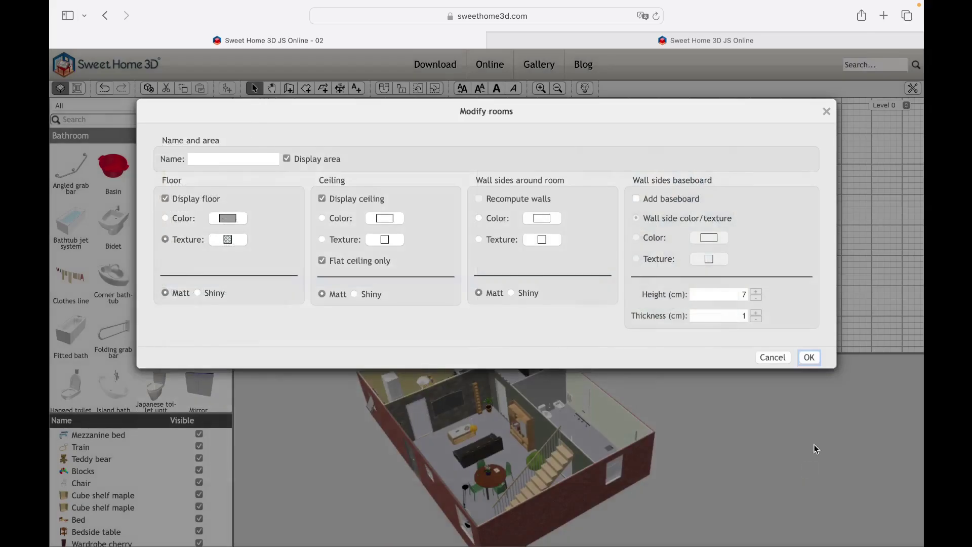
{"action": "left_click", "coordinate": [811, 357]}
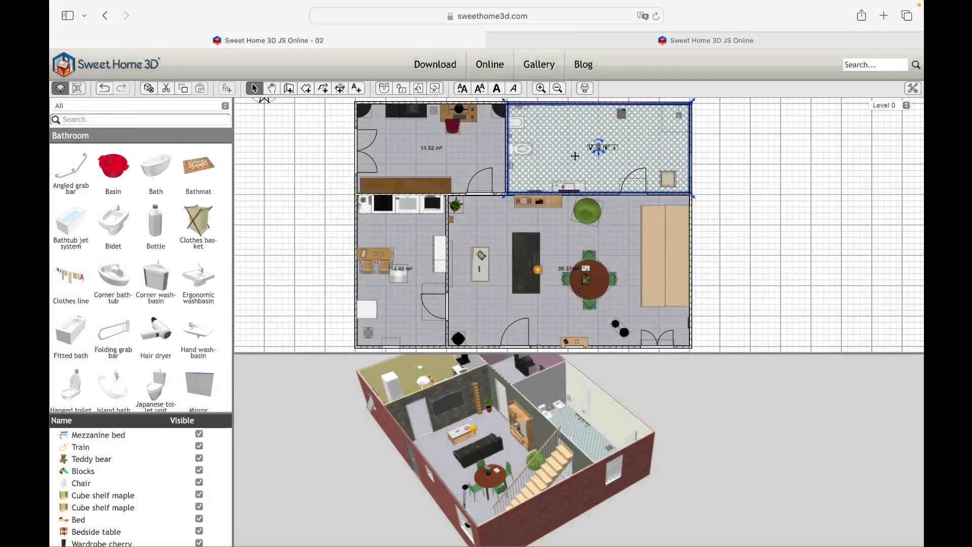
Inspect the tiled floor, then give the bathroom ceiling the light teal colour 7FB5B5.
{"action": "left_click_drag", "start_coordinate": [681, 430], "coordinate": [600, 461]}
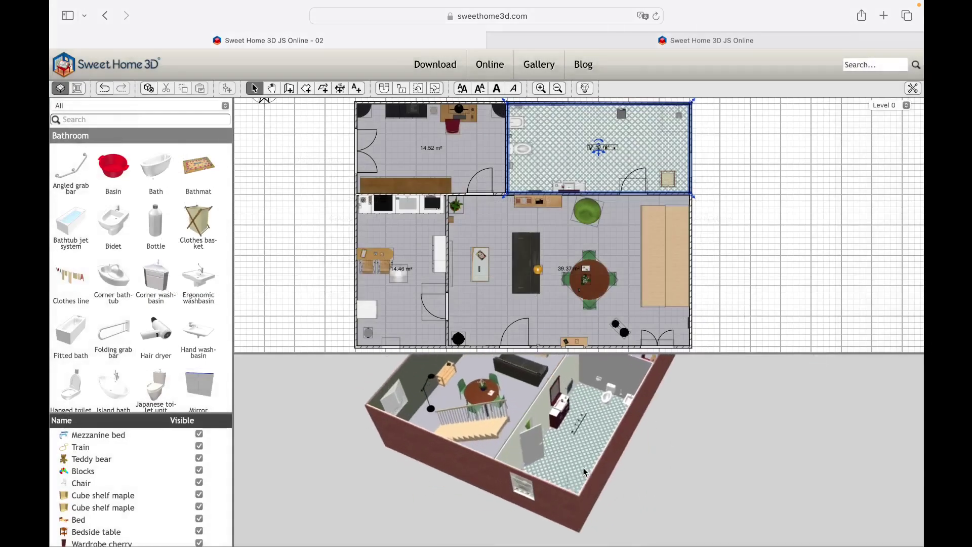
{"action": "scroll", "coordinate": [584, 472], "scroll_direction": "up", "scroll_amount": 5}
{"action": "scroll", "coordinate": [583, 472], "scroll_direction": "down", "scroll_amount": 2}
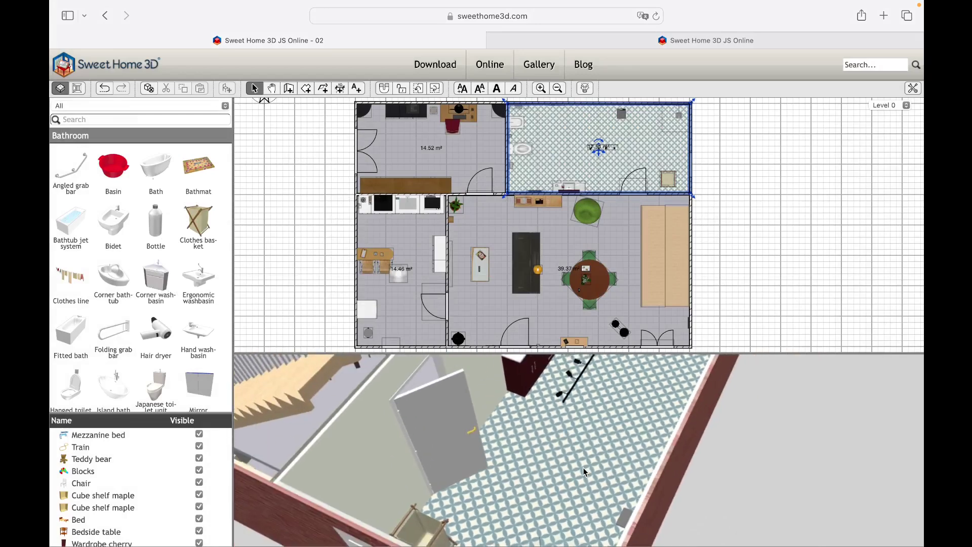
{"action": "double_click", "coordinate": [603, 169]}
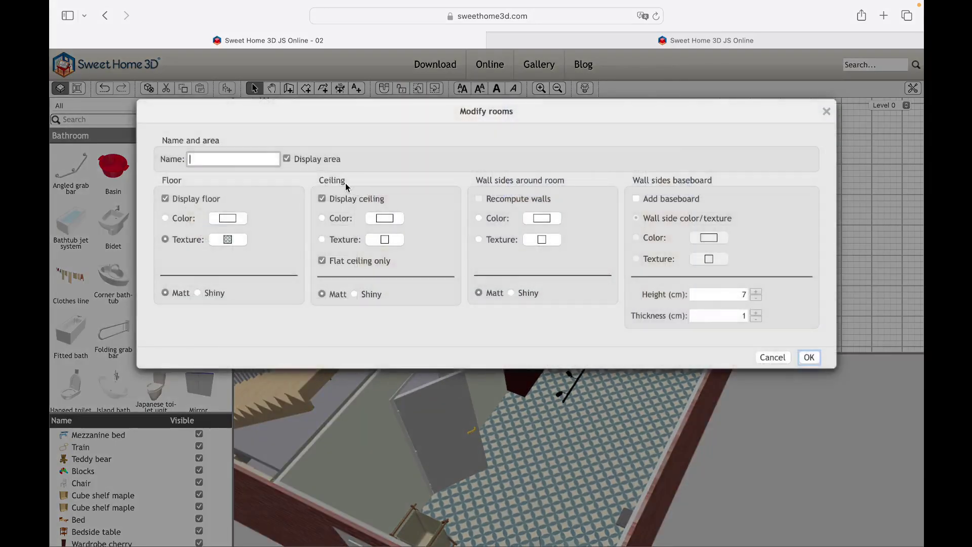
{"action": "left_click", "coordinate": [321, 199]}
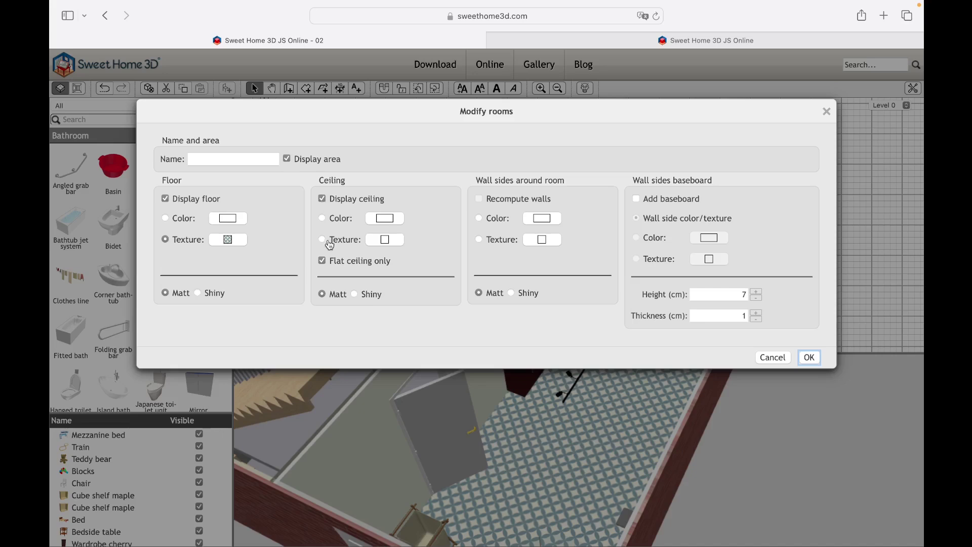
{"action": "left_click", "coordinate": [372, 221]}
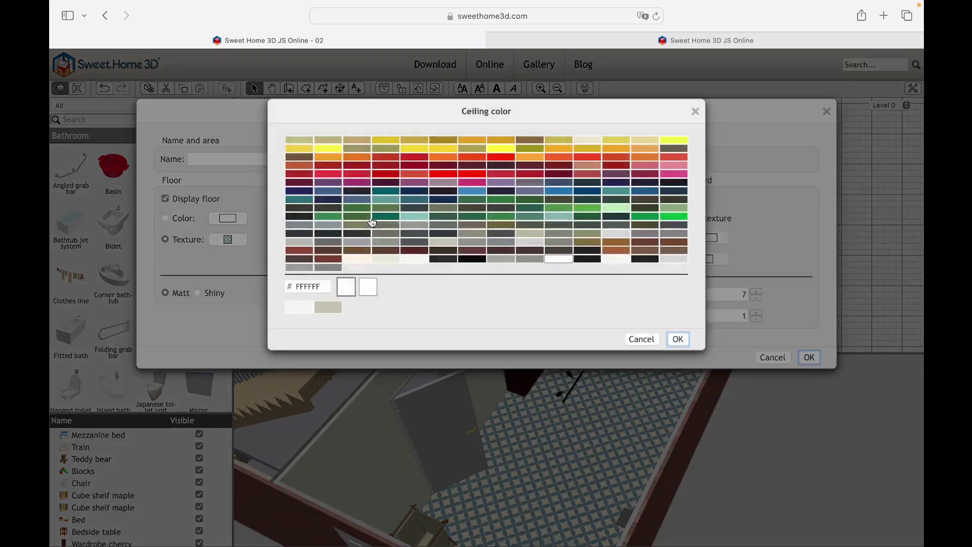
{"action": "left_click", "coordinate": [552, 217]}
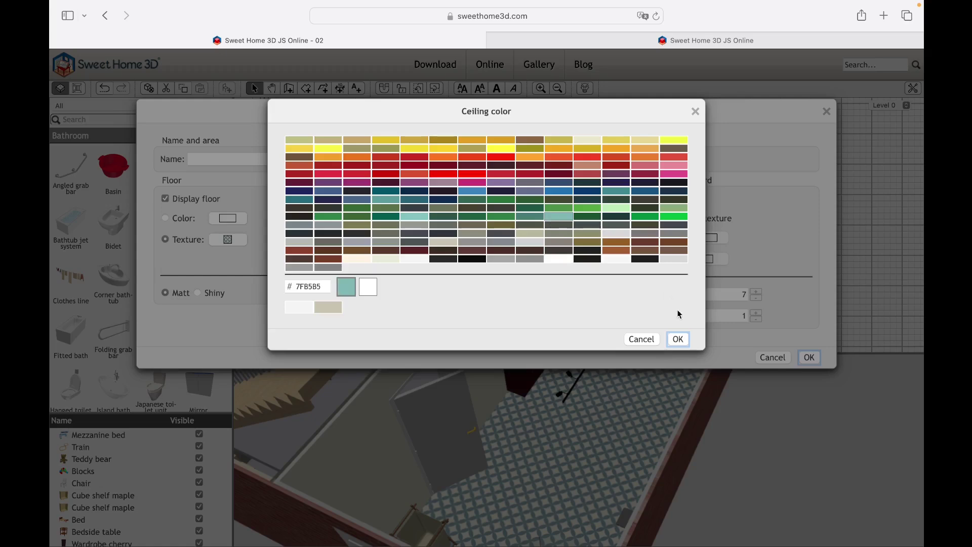
{"action": "left_click", "coordinate": [678, 340]}
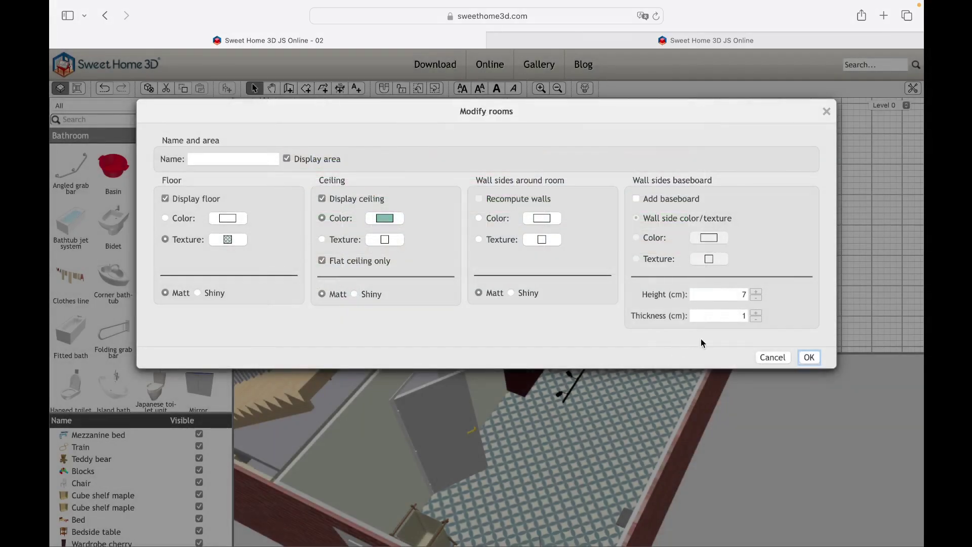
{"action": "left_click", "coordinate": [808, 358]}
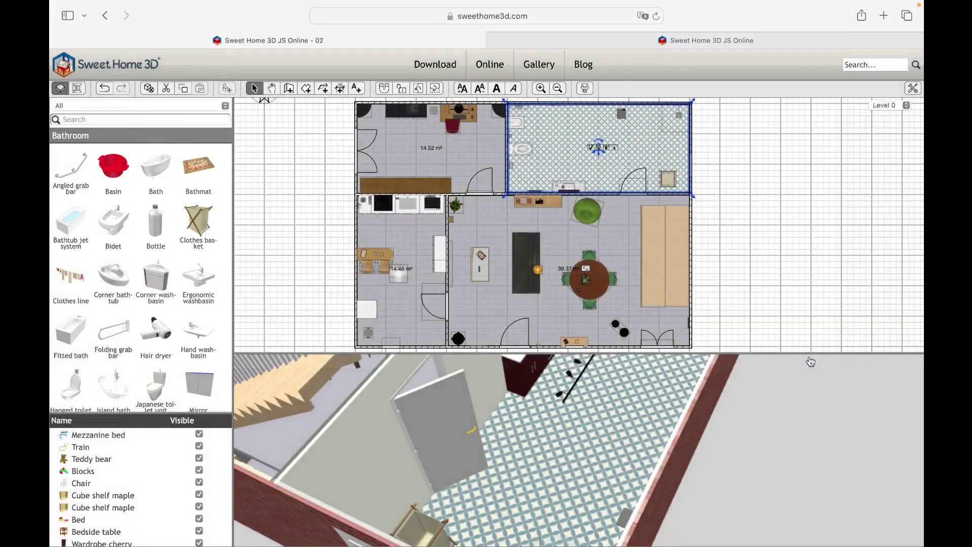
Orbit around the interior and switch the 3D view to Virtual visit mode.
{"action": "left_click_drag", "start_coordinate": [671, 430], "coordinate": [829, 428]}
{"action": "left_click_drag", "start_coordinate": [686, 437], "coordinate": [764, 434]}
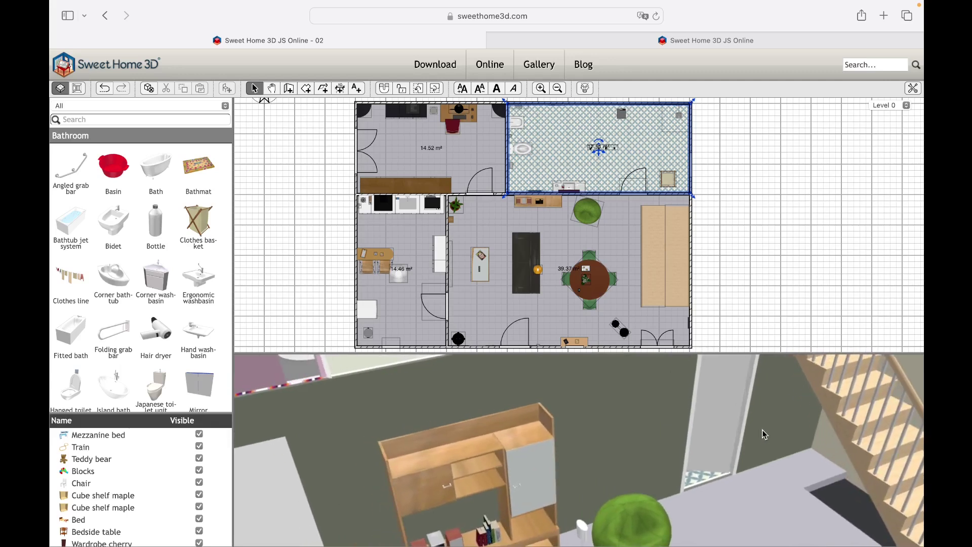
{"action": "right_click", "coordinate": [765, 434]}
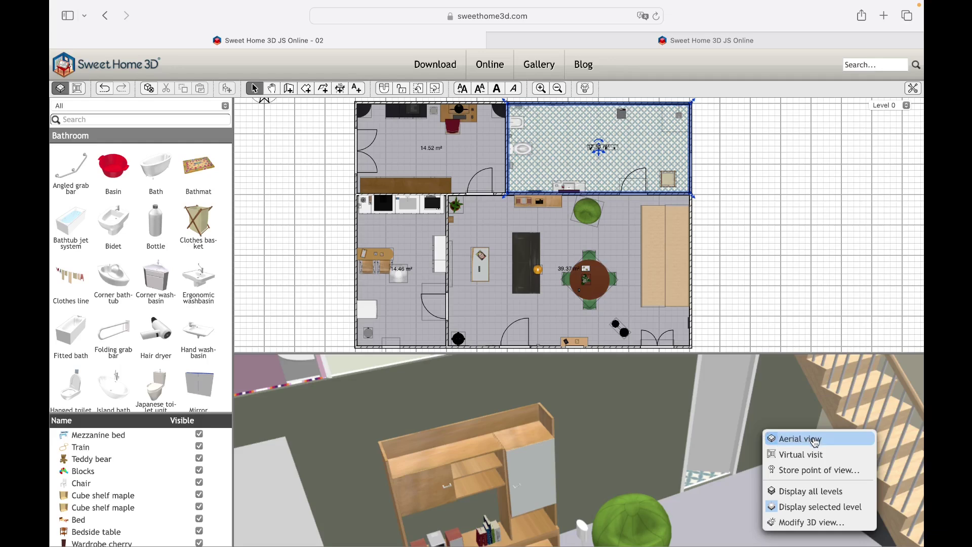
{"action": "left_click", "coordinate": [816, 456]}
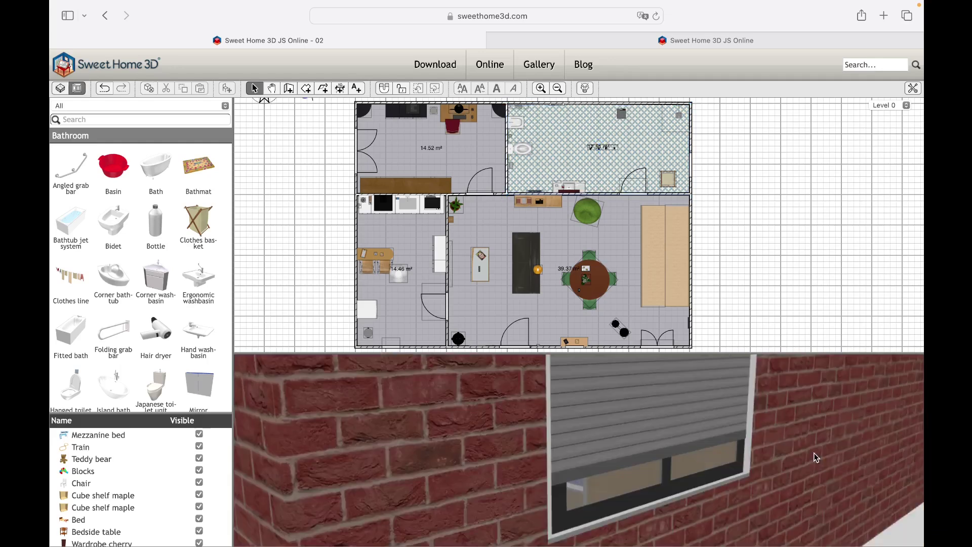
Place the visitor inside the bathroom and turn it to face the shower wall.
{"action": "scroll", "coordinate": [676, 342], "scroll_direction": "down", "scroll_amount": 1}
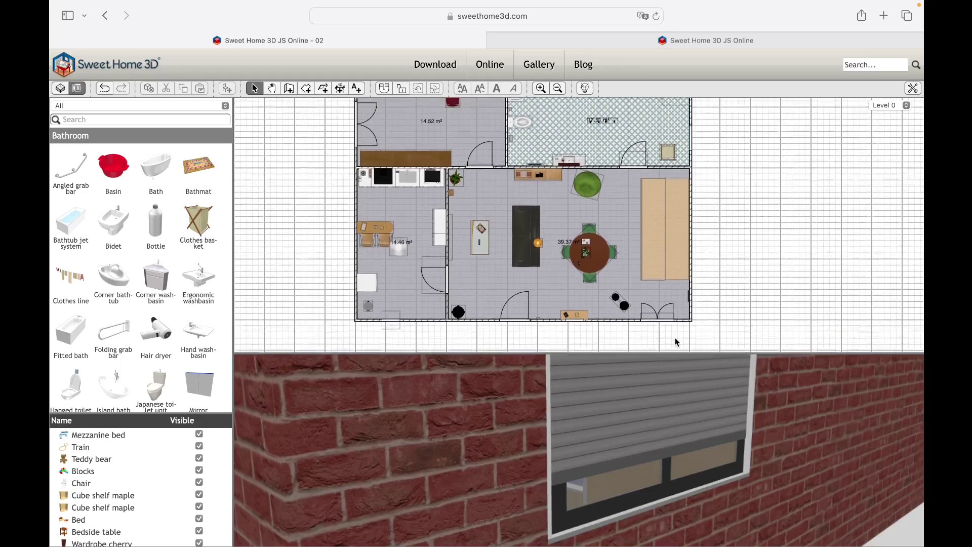
{"action": "scroll", "coordinate": [344, 115], "scroll_direction": "up", "scroll_amount": 3}
{"action": "left_click_drag", "start_coordinate": [310, 115], "coordinate": [529, 163]}
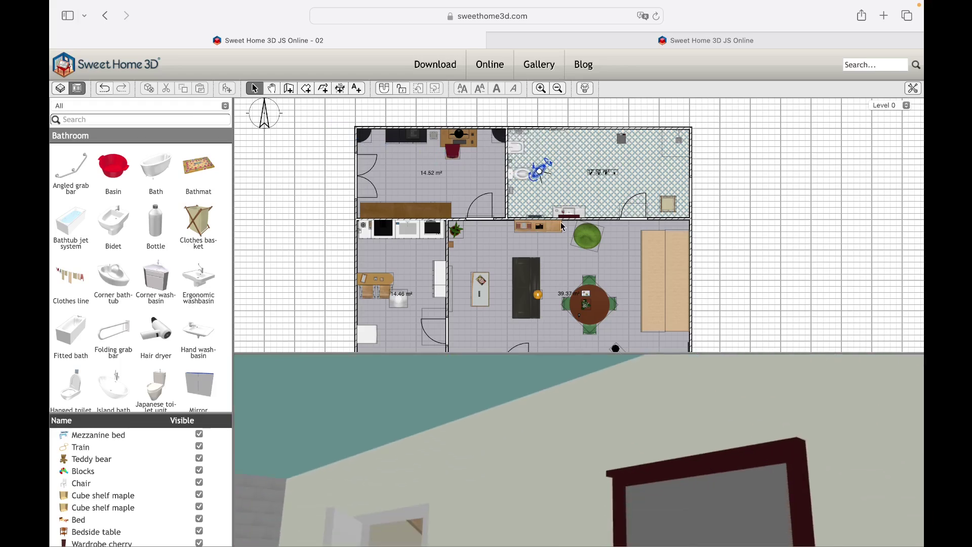
{"action": "scroll", "coordinate": [563, 226], "scroll_direction": "down", "scroll_amount": 3}
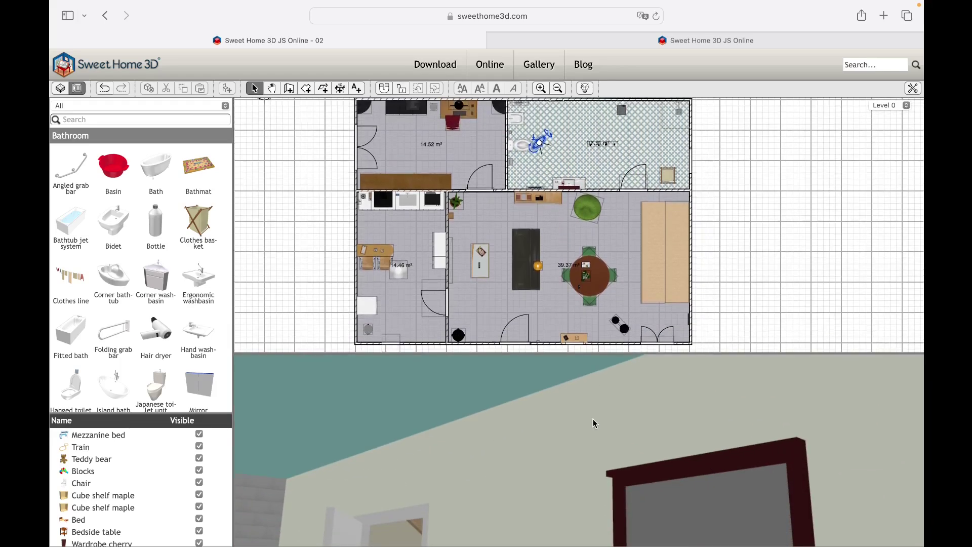
{"action": "left_click_drag", "start_coordinate": [595, 423], "coordinate": [515, 448]}
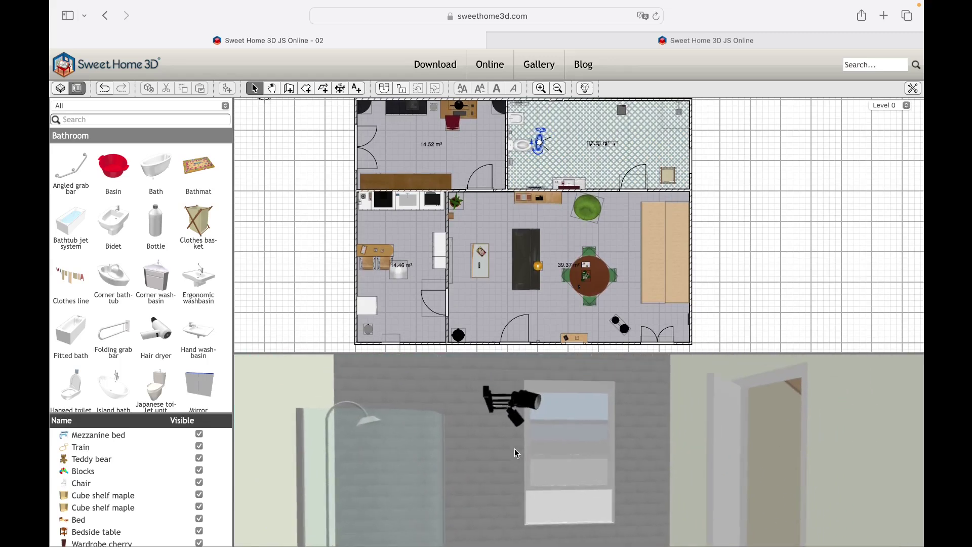
Check the bathroom's properties without changes, then switch the 3D view back to Aerial view.
{"action": "double_click", "coordinate": [572, 170]}
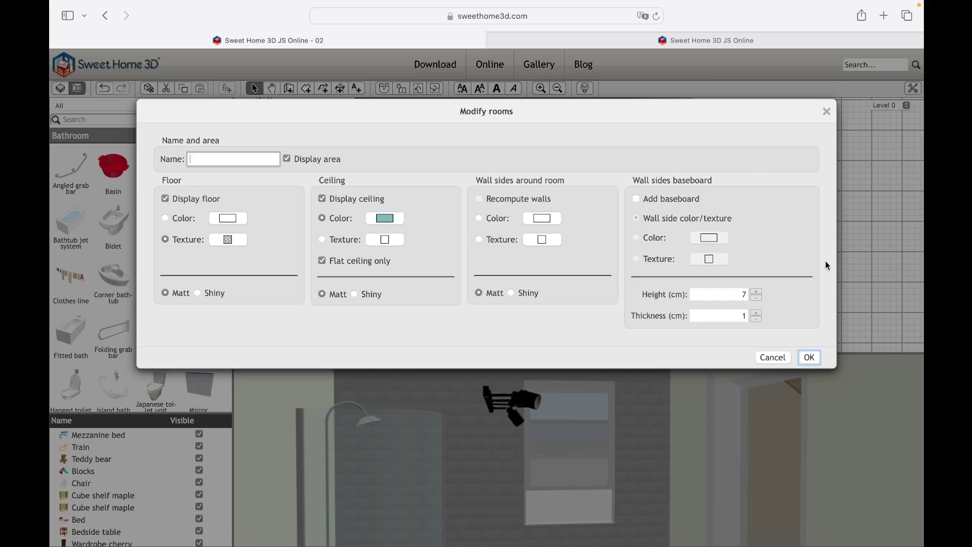
{"action": "left_click", "coordinate": [778, 356]}
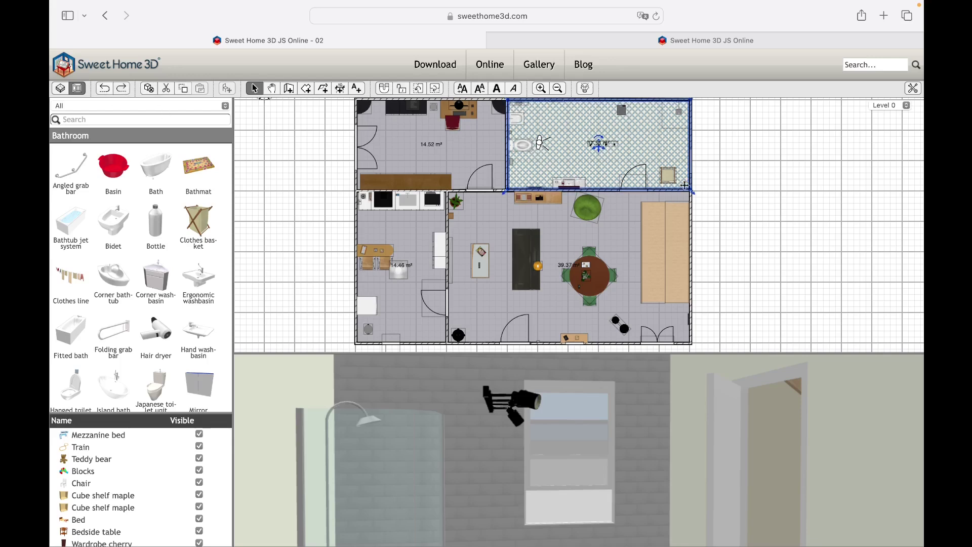
{"action": "right_click", "coordinate": [610, 416]}
{"action": "left_click", "coordinate": [629, 423]}
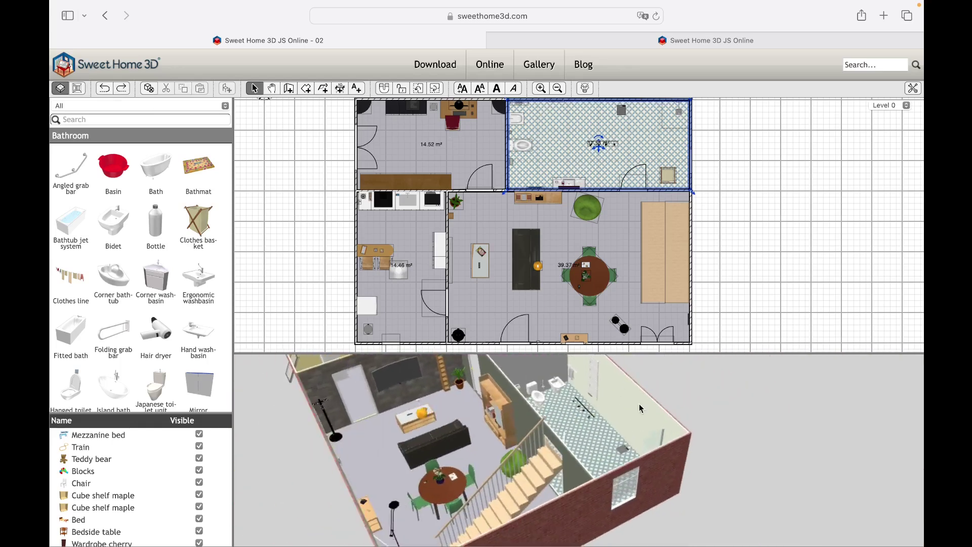
{"action": "left_click", "coordinate": [767, 258]}
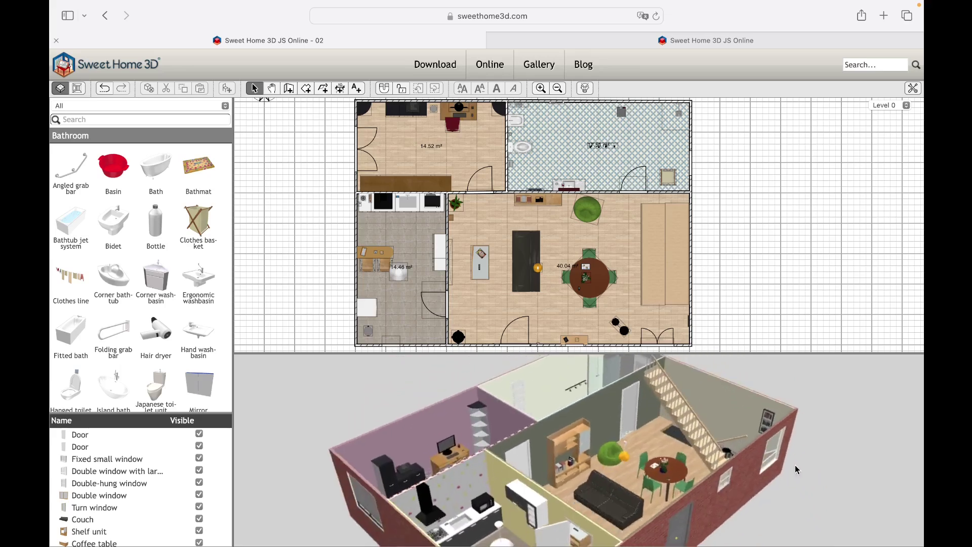
Switch to Level 1 and rotate the 3D view to see the upper floor from two corners.
{"action": "left_click_drag", "start_coordinate": [557, 447], "coordinate": [667, 393]}
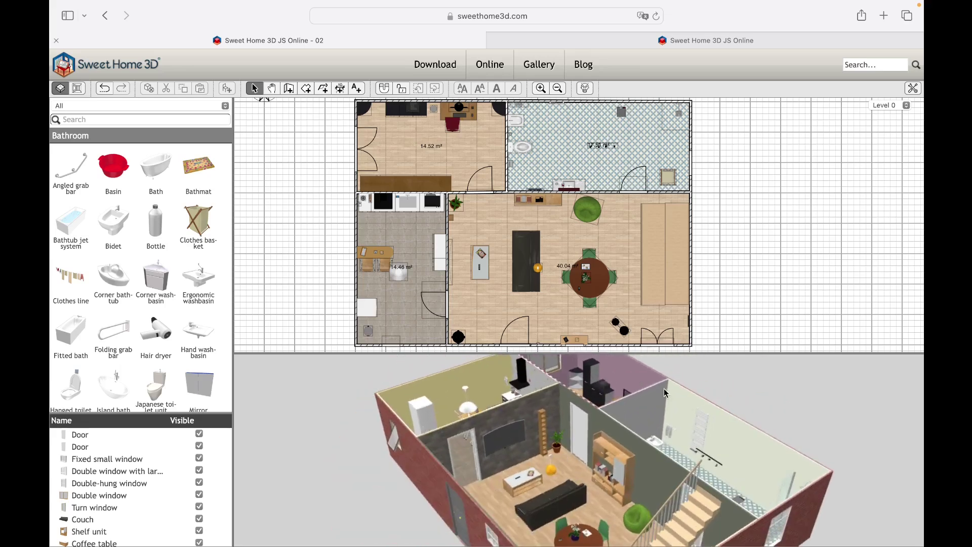
{"action": "left_click", "coordinate": [884, 116]}
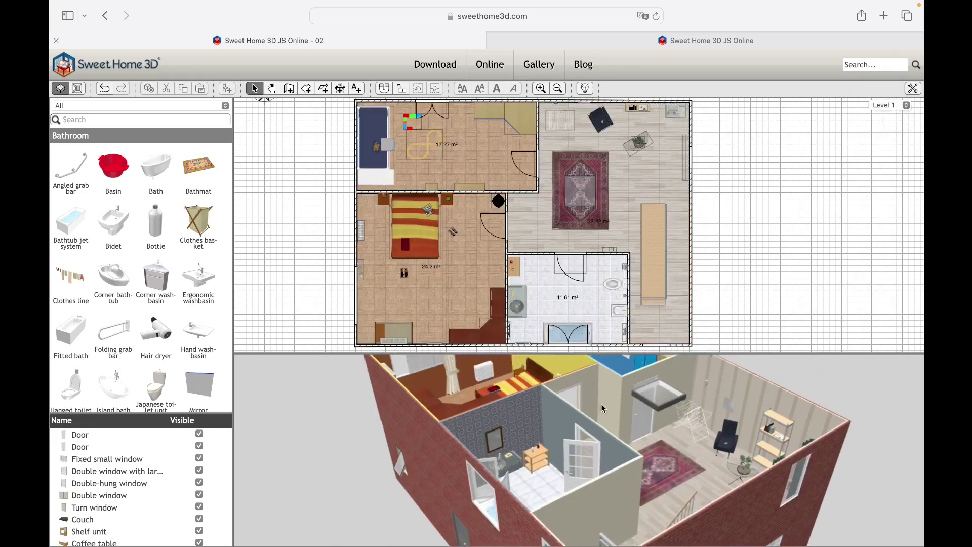
{"action": "left_click_drag", "start_coordinate": [602, 408], "coordinate": [746, 309]}
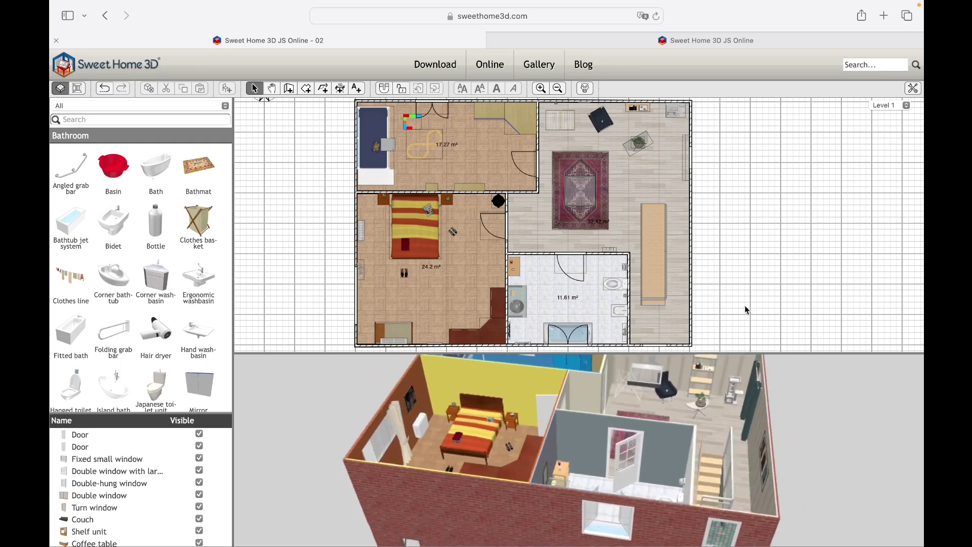
{"action": "right_click", "coordinate": [783, 213]}
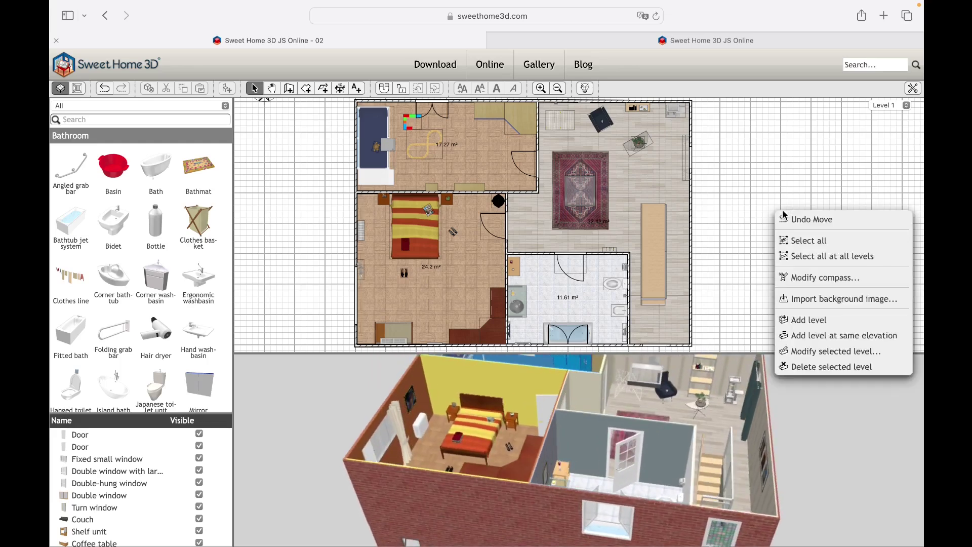
Add a new level and draw a rectangular roof room covering the whole house.
{"action": "left_click", "coordinate": [826, 320]}
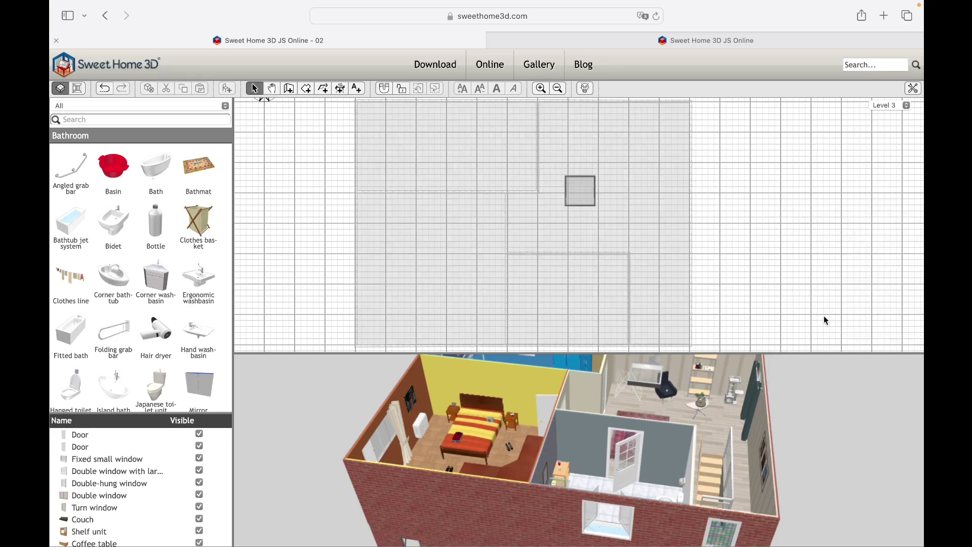
{"action": "left_click", "coordinate": [306, 89]}
{"action": "left_click", "coordinate": [355, 99]}
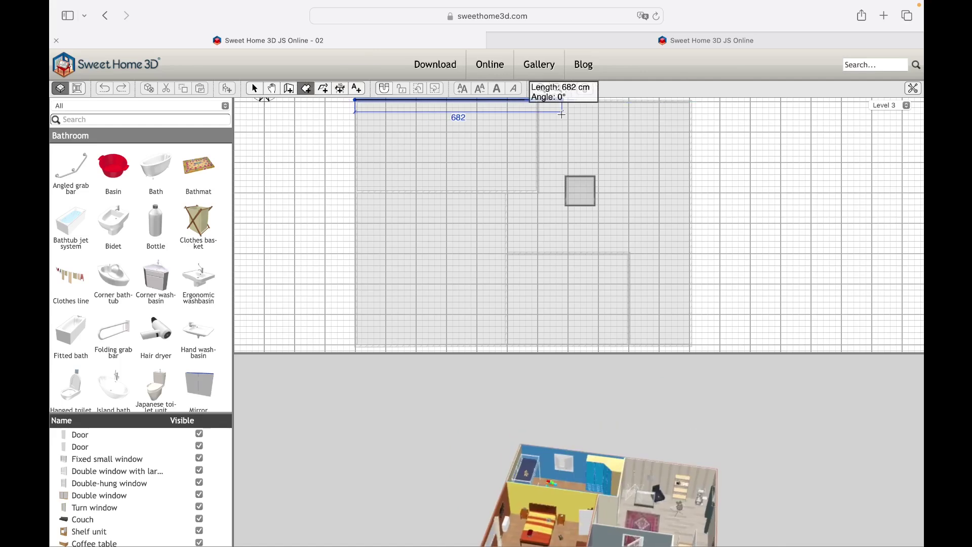
{"action": "left_click", "coordinate": [691, 100]}
{"action": "left_click", "coordinate": [691, 347]}
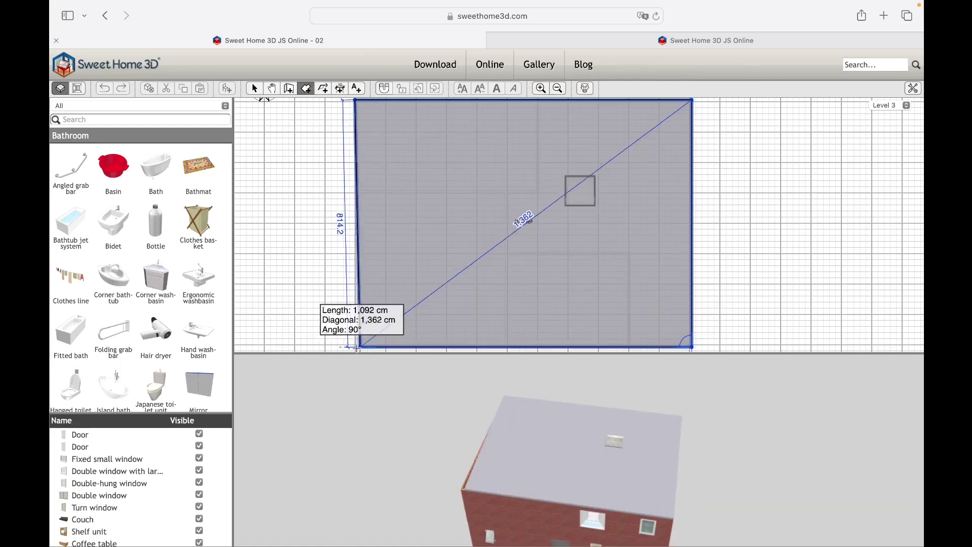
{"action": "double_click", "coordinate": [354, 347]}
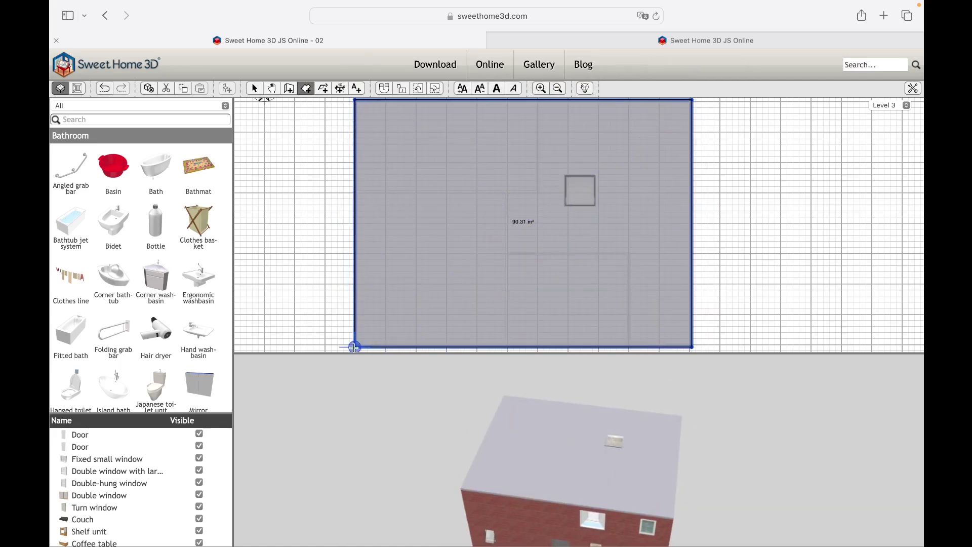
Give the 90.31 m² roof room a Concrete floor texture.
{"action": "double_click", "coordinate": [420, 222]}
{"action": "left_click", "coordinate": [229, 245]}
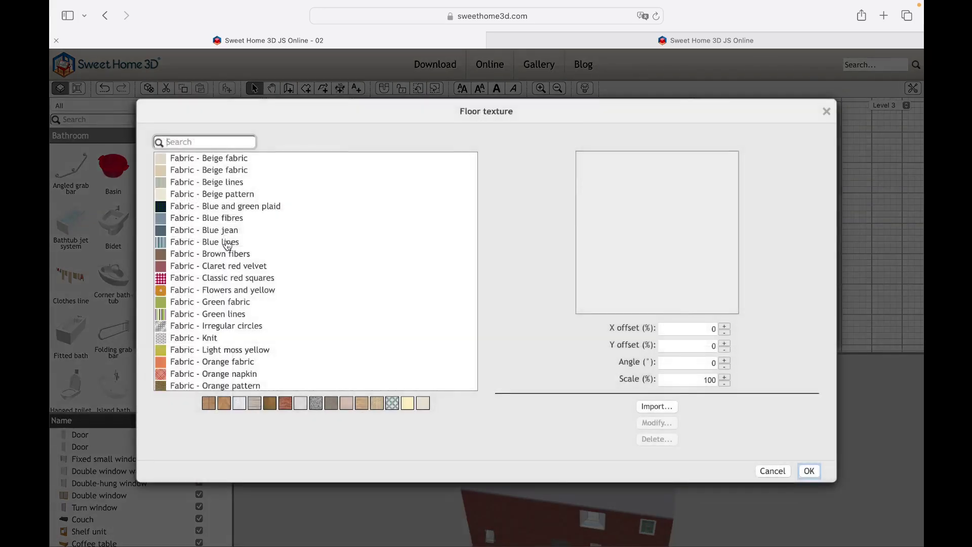
{"action": "left_click", "coordinate": [809, 471]}
{"action": "left_click", "coordinate": [808, 333]}
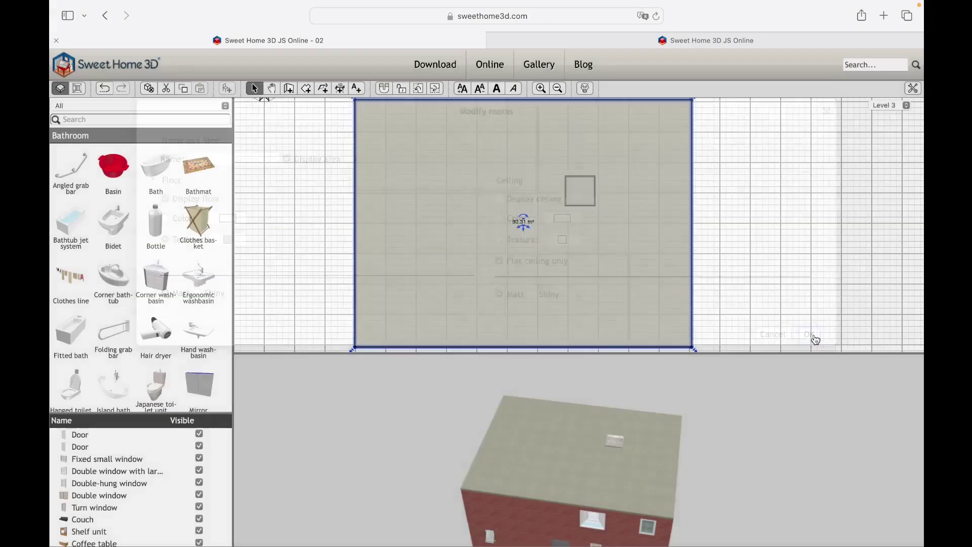
{"action": "left_click", "coordinate": [755, 271]}
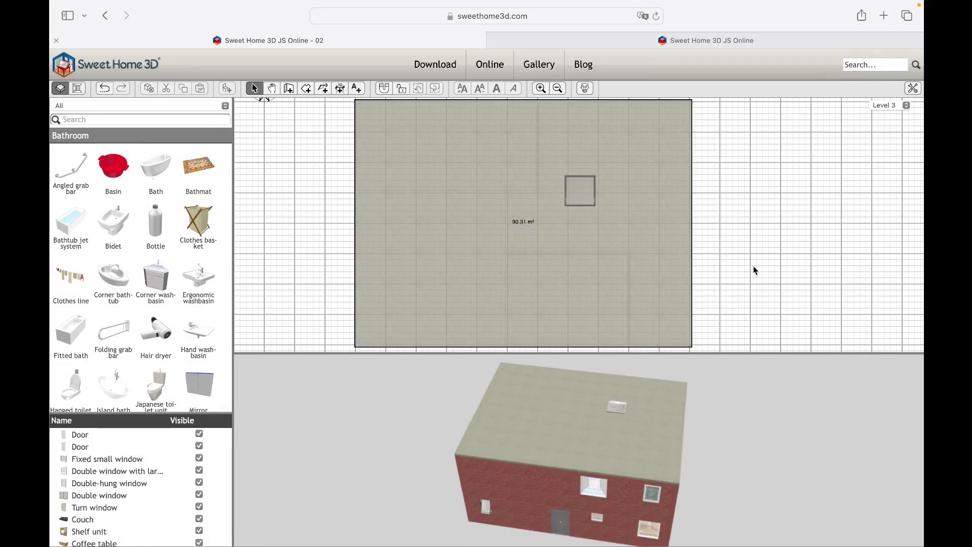
{"action": "left_click_drag", "start_coordinate": [724, 377], "coordinate": [622, 393]}
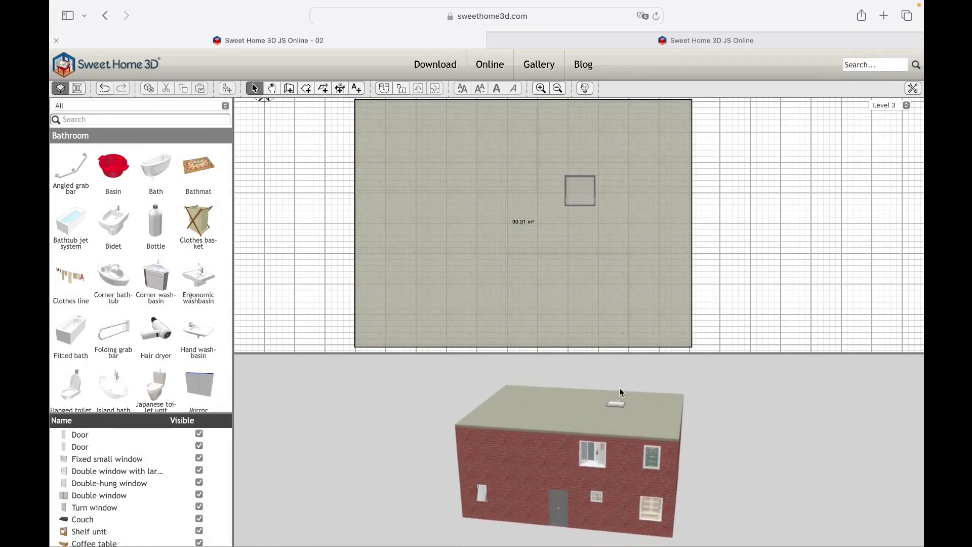
Browse the Miscellaneous furniture category, then go to the levels list.
{"action": "left_click", "coordinate": [192, 105]}
{"action": "left_click", "coordinate": [129, 213]}
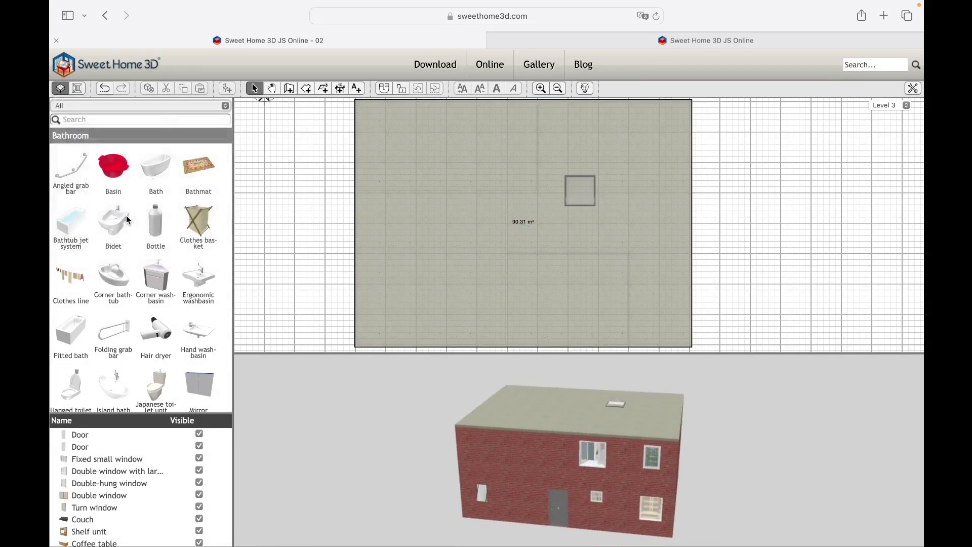
{"action": "scroll", "coordinate": [145, 303], "scroll_direction": "down", "scroll_amount": 10}
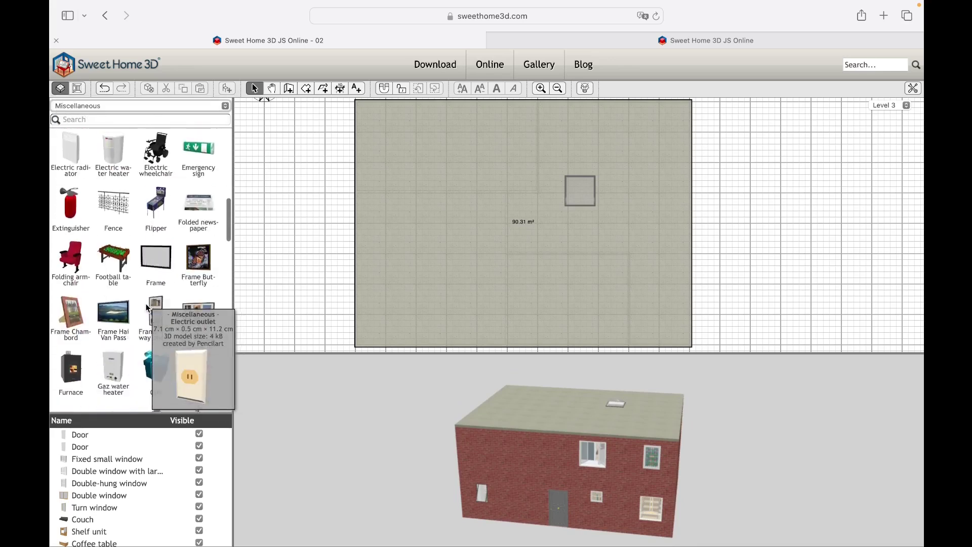
{"action": "scroll", "coordinate": [146, 307], "scroll_direction": "down", "scroll_amount": 10}
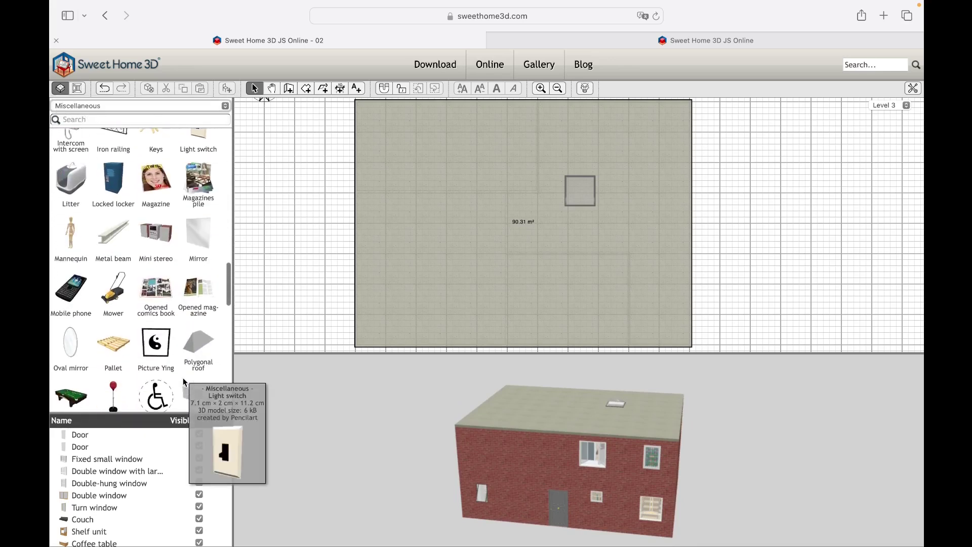
{"action": "scroll", "coordinate": [188, 303], "scroll_direction": "down", "scroll_amount": 3}
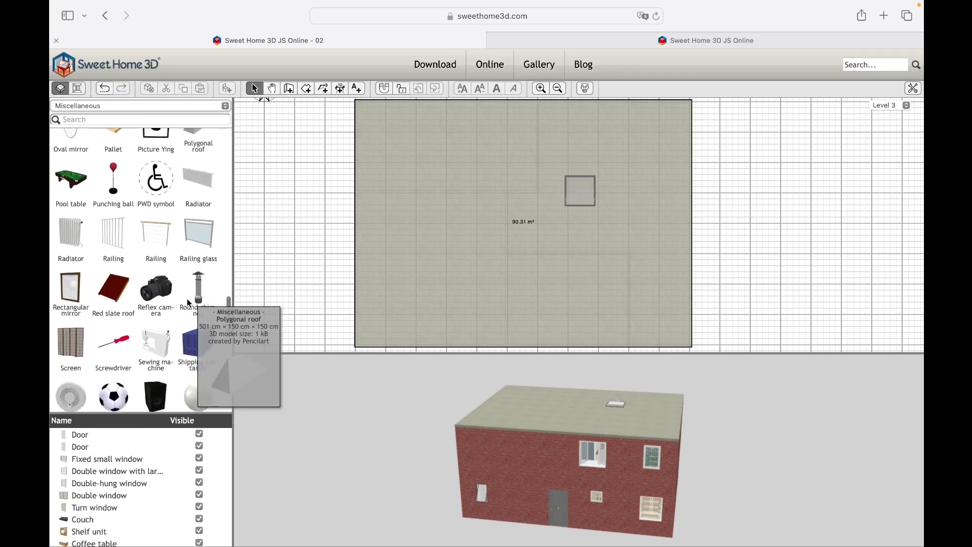
{"action": "scroll", "coordinate": [178, 212], "scroll_direction": "down", "scroll_amount": 3}
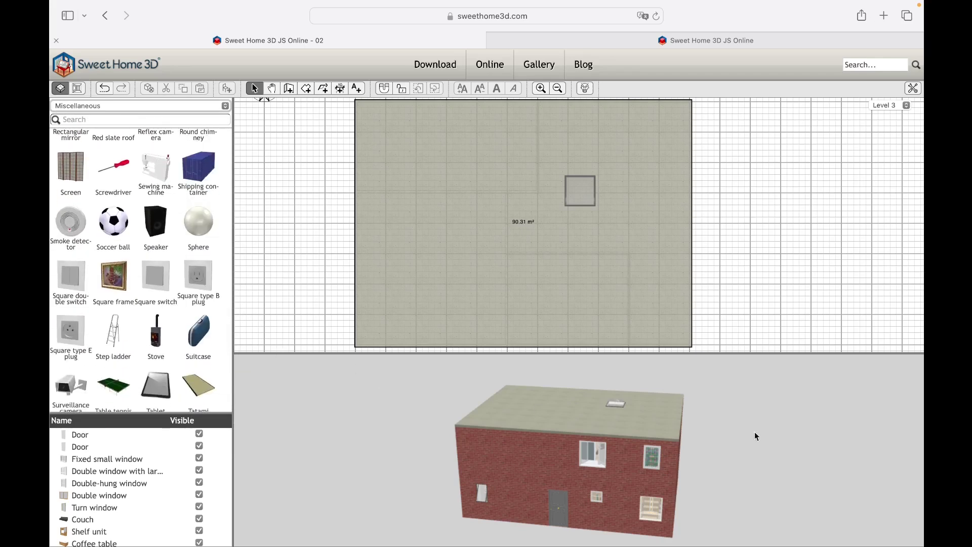
{"action": "left_click", "coordinate": [891, 105]}
On Level 0, draw the 5.5 m² path strip and the 19.92 m² room below the house.
{"action": "left_click", "coordinate": [886, 80]}
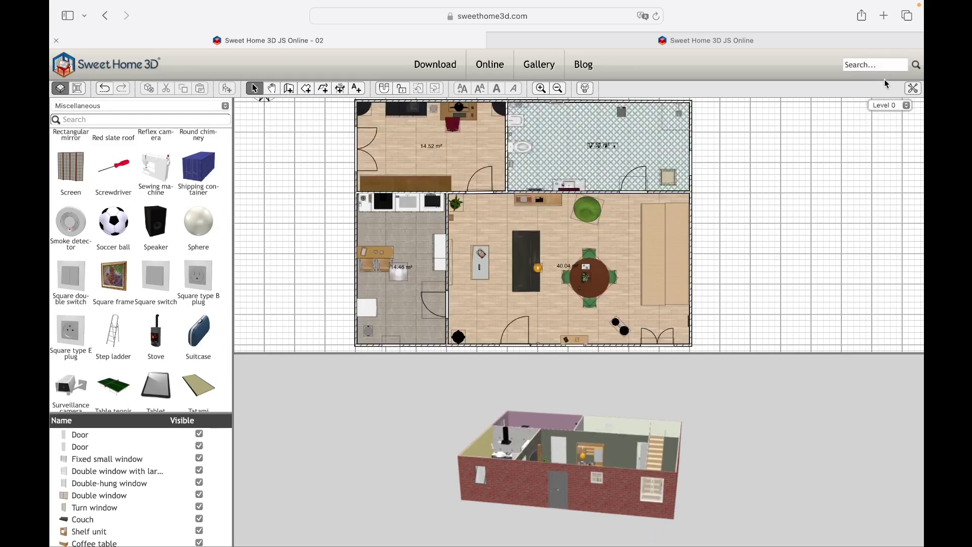
{"action": "scroll", "coordinate": [697, 279], "scroll_direction": "down", "scroll_amount": 2}
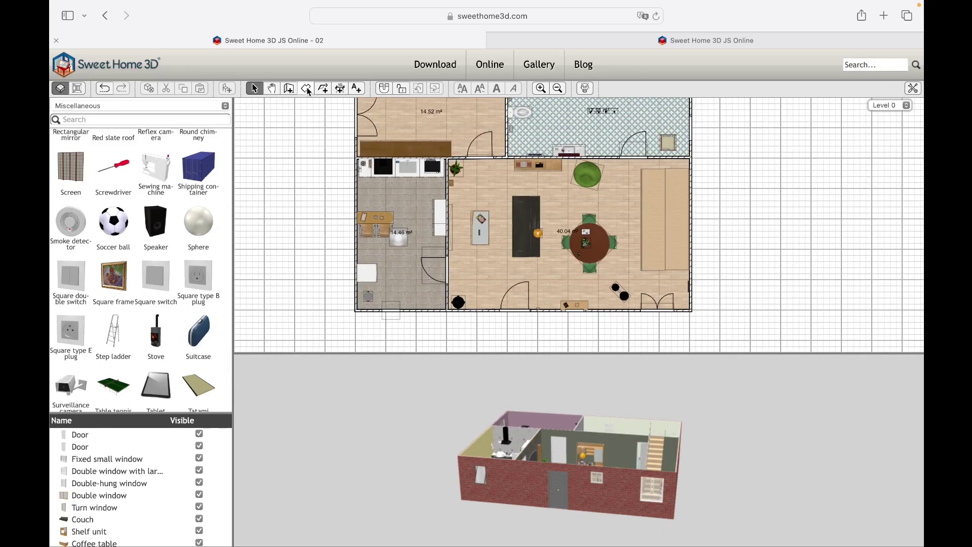
{"action": "left_click", "coordinate": [502, 310]}
{"action": "scroll", "coordinate": [502, 313], "scroll_direction": "down", "scroll_amount": 3}
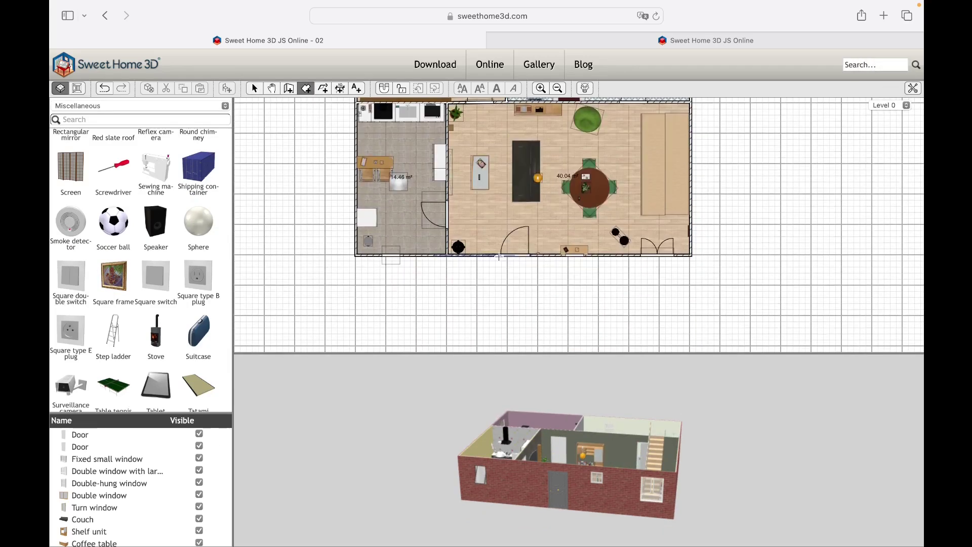
{"action": "left_click", "coordinate": [533, 257]}
{"action": "scroll", "coordinate": [531, 313], "scroll_direction": "down", "scroll_amount": 5}
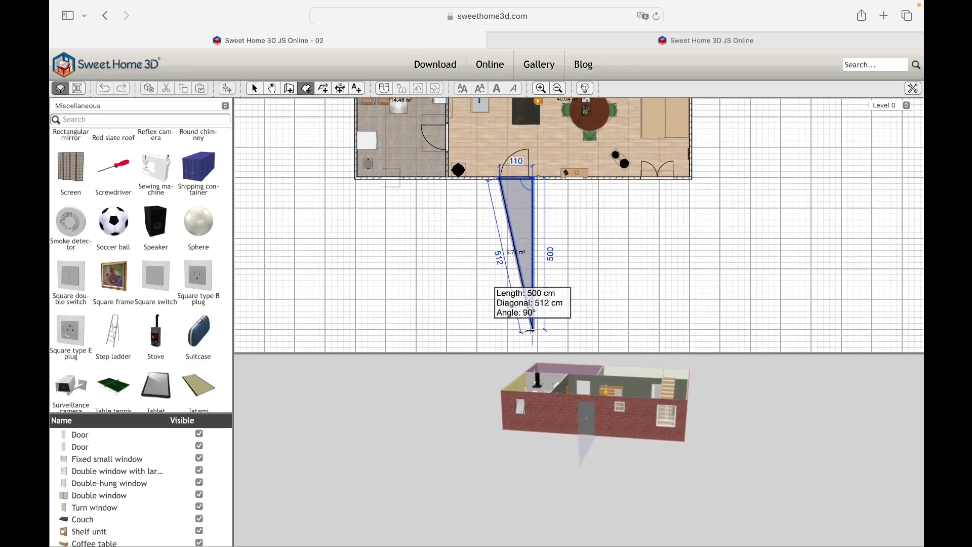
{"action": "left_click", "coordinate": [533, 330]}
{"action": "double_click", "coordinate": [500, 330]}
{"action": "left_click", "coordinate": [692, 178]}
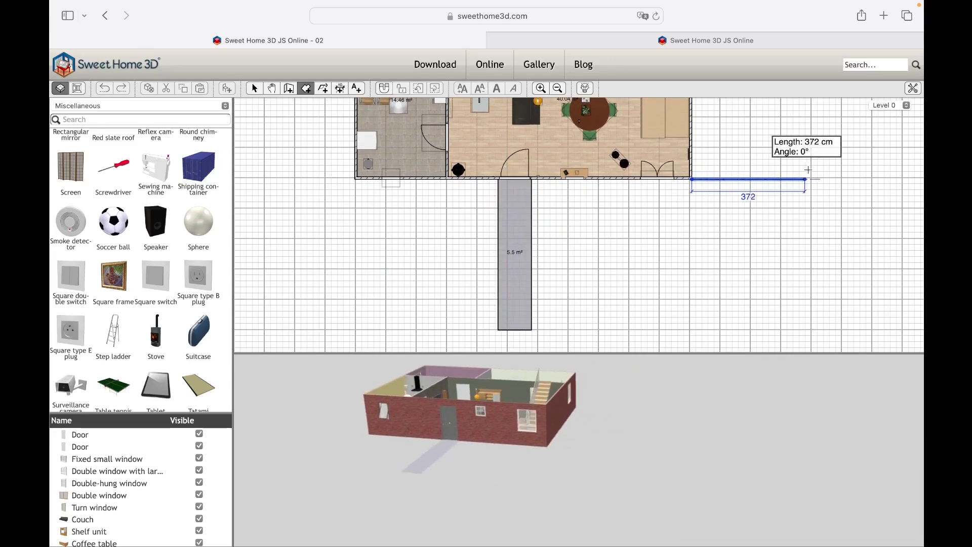
{"action": "left_click", "coordinate": [813, 179]}
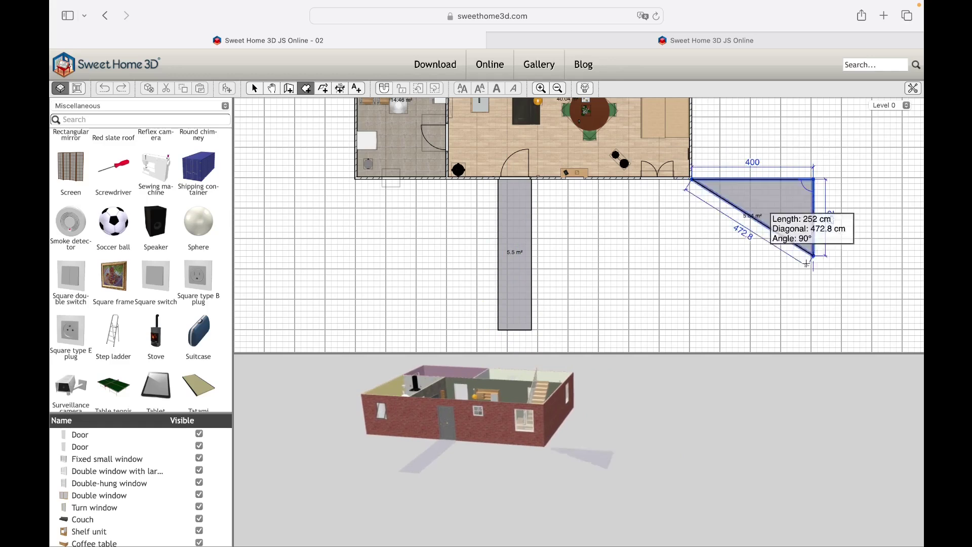
{"action": "left_click", "coordinate": [814, 330]}
{"action": "double_click", "coordinate": [692, 331]}
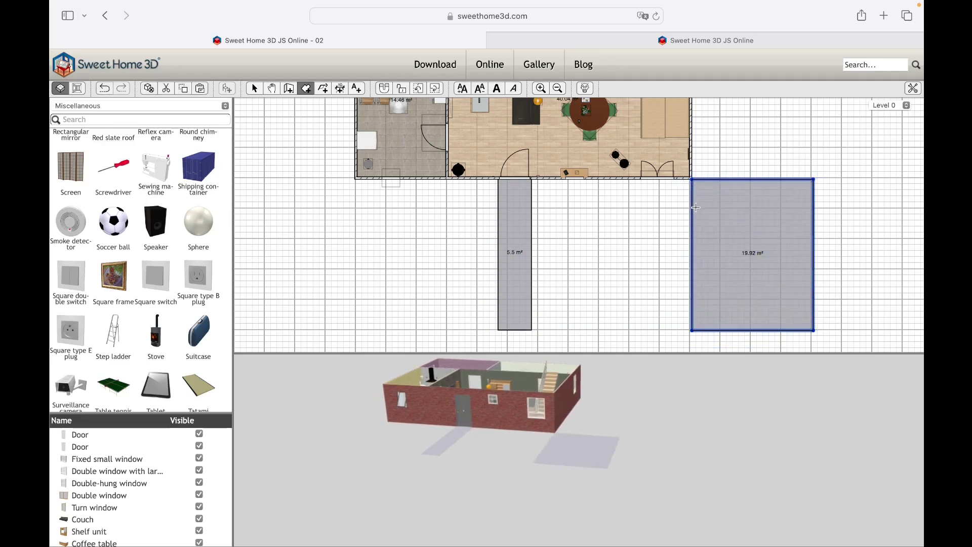
Draw the 5.18 m² strip and the 23.41 and 21.16 m² rooms, then return to selection mode.
{"action": "left_click", "coordinate": [692, 208]}
{"action": "left_click", "coordinate": [531, 208]}
{"action": "left_click", "coordinate": [532, 178]}
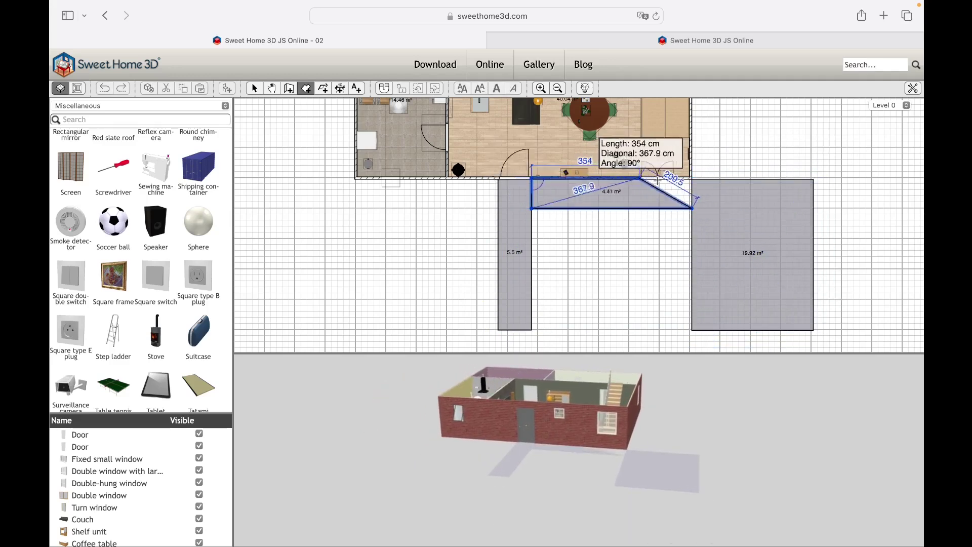
{"action": "double_click", "coordinate": [692, 179]}
{"action": "left_click", "coordinate": [356, 179]}
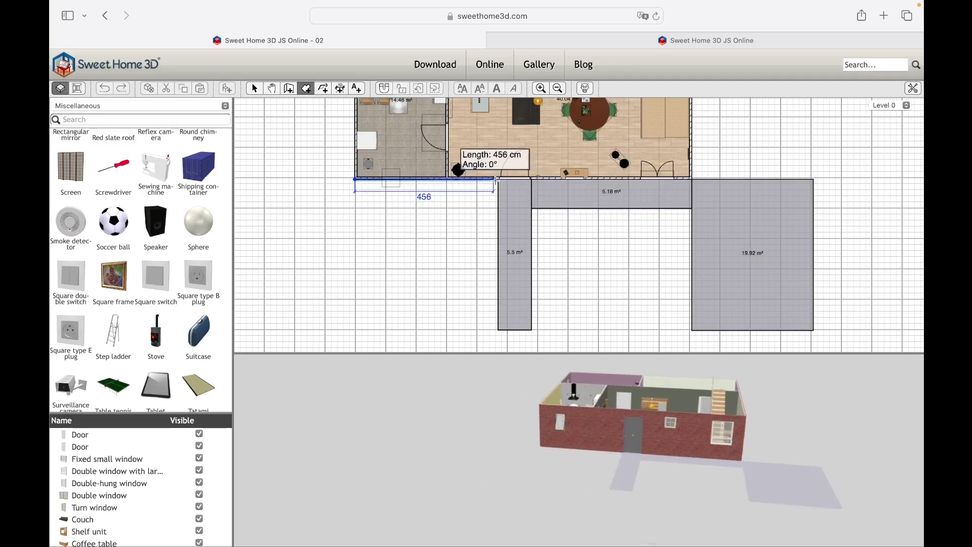
{"action": "left_click", "coordinate": [499, 179]}
{"action": "left_click", "coordinate": [499, 330]}
{"action": "double_click", "coordinate": [356, 330]}
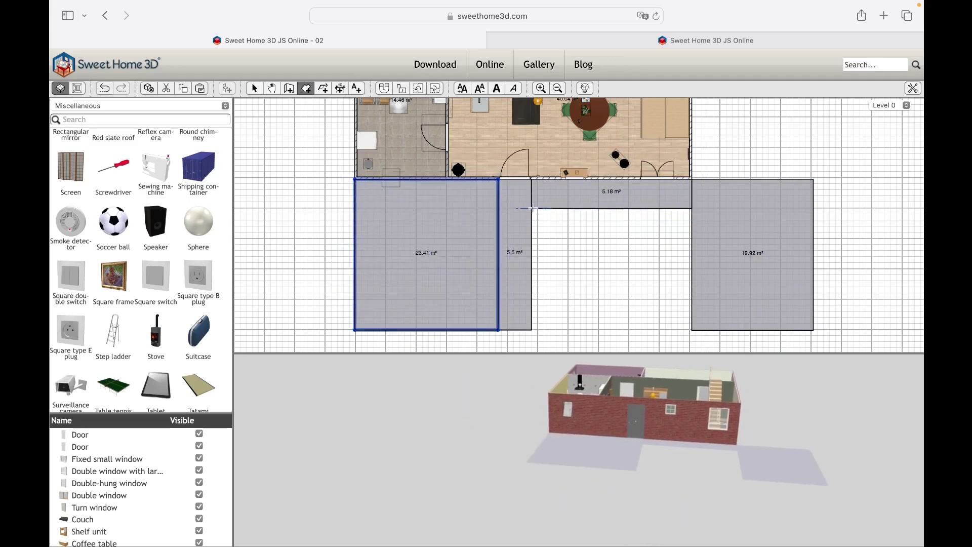
{"action": "left_click", "coordinate": [531, 208]}
{"action": "left_click", "coordinate": [692, 208]}
{"action": "left_click", "coordinate": [692, 330]}
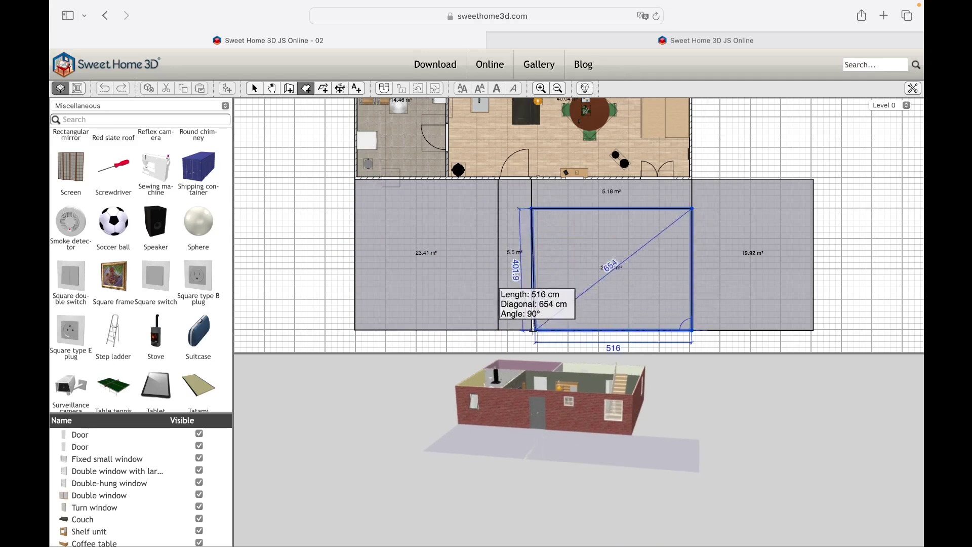
{"action": "double_click", "coordinate": [531, 330]}
{"action": "left_click", "coordinate": [254, 88]}
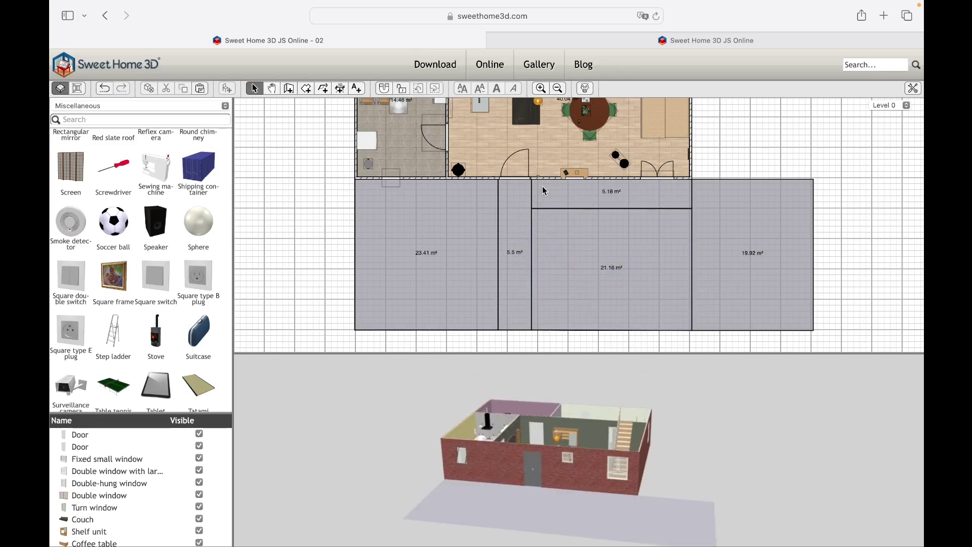
Give the 5.5 m² path strip a stone floor texture and view the new garden in 3D.
{"action": "left_click", "coordinate": [509, 232]}
{"action": "double_click", "coordinate": [508, 230]}
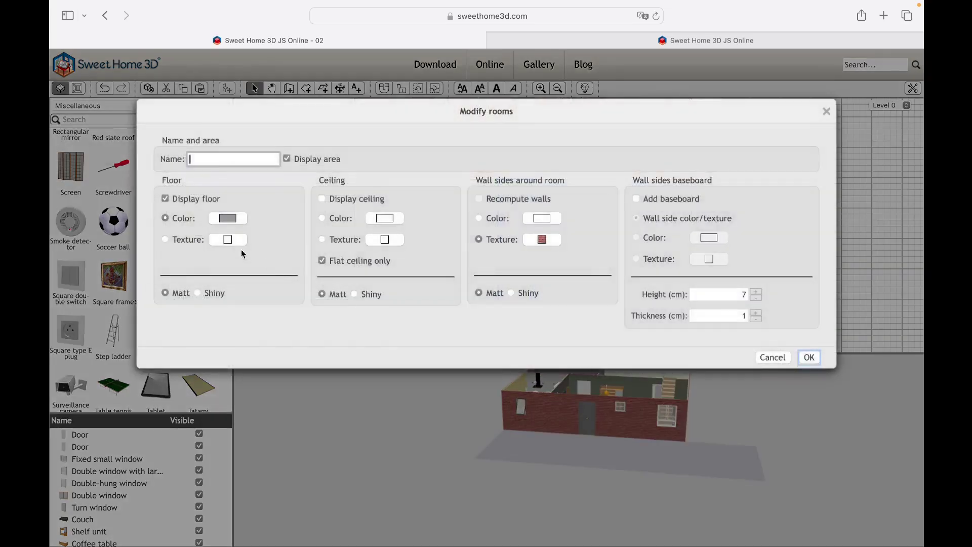
{"action": "left_click", "coordinate": [227, 240]}
{"action": "scroll", "coordinate": [234, 245], "scroll_direction": "down", "scroll_amount": 10}
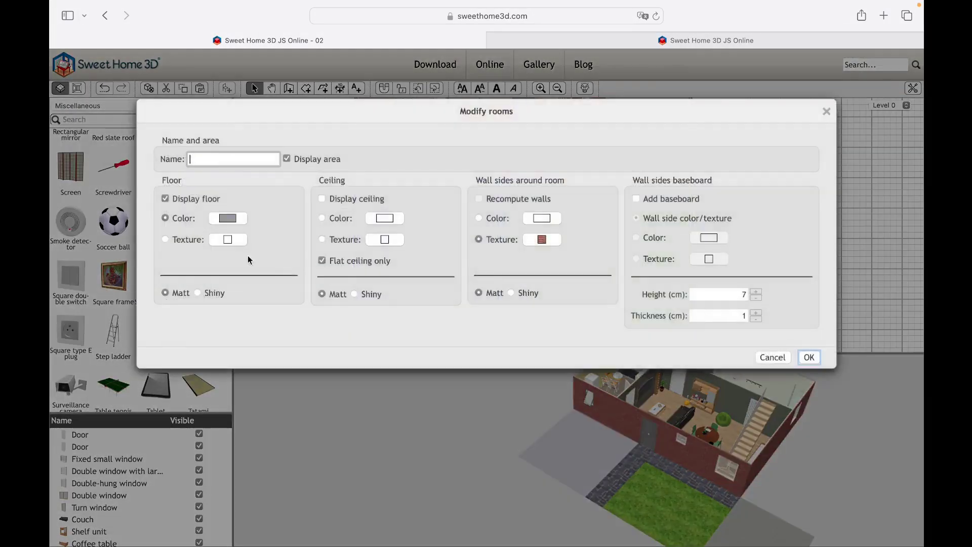
{"action": "left_click", "coordinate": [228, 239]}
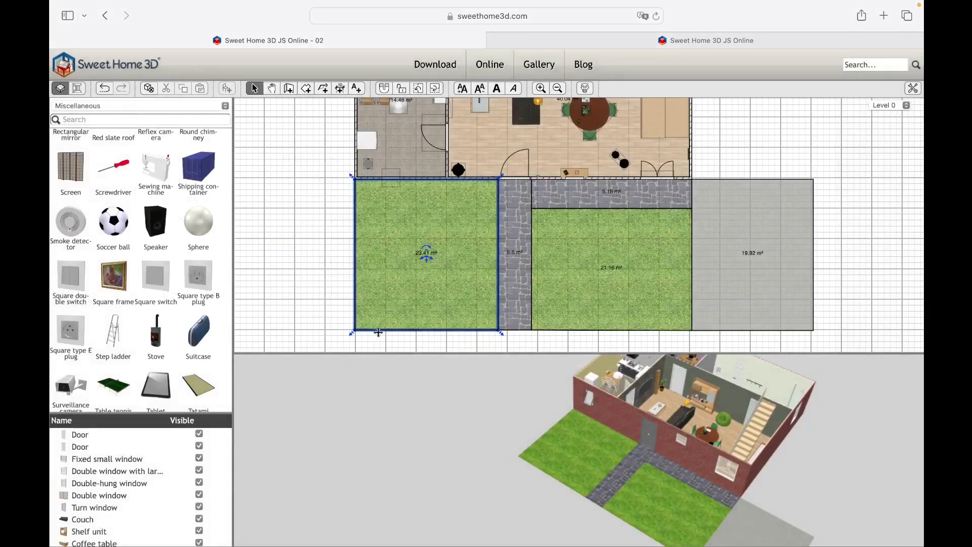
{"action": "left_click_drag", "start_coordinate": [547, 426], "coordinate": [706, 446]}
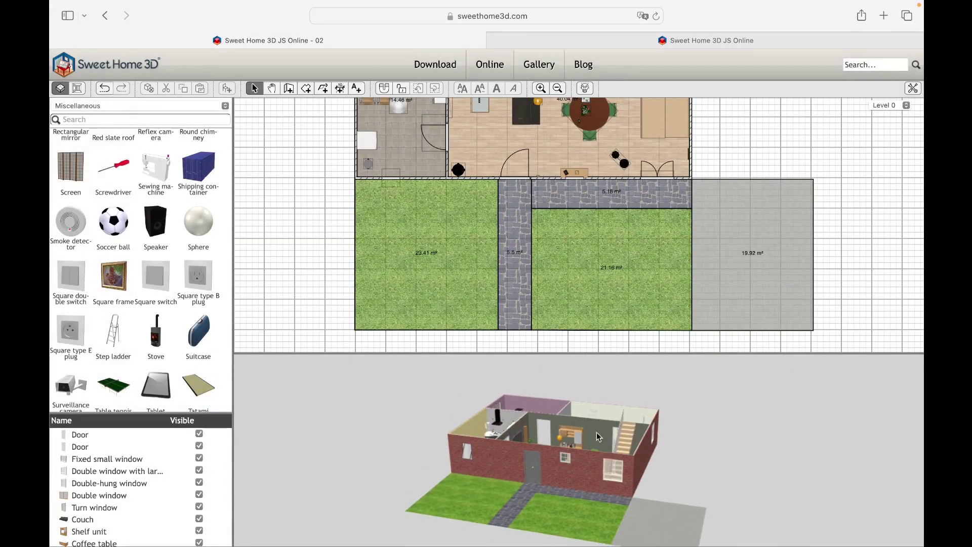
Show all levels in 3D and place an Exterior bush, a chair and a deck chair.
{"action": "left_click", "coordinate": [207, 105]}
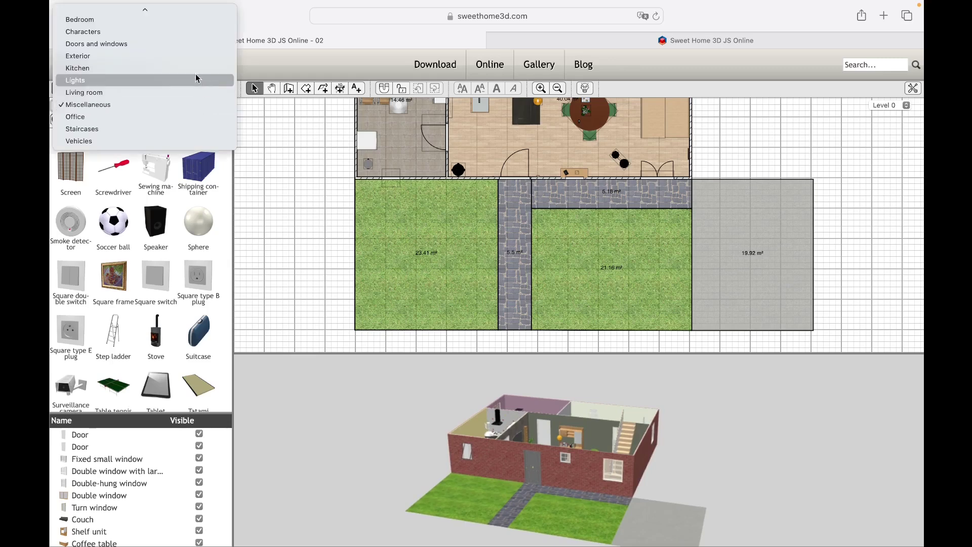
{"action": "left_click", "coordinate": [193, 56]}
{"action": "right_click", "coordinate": [419, 393]}
{"action": "left_click", "coordinate": [478, 452]}
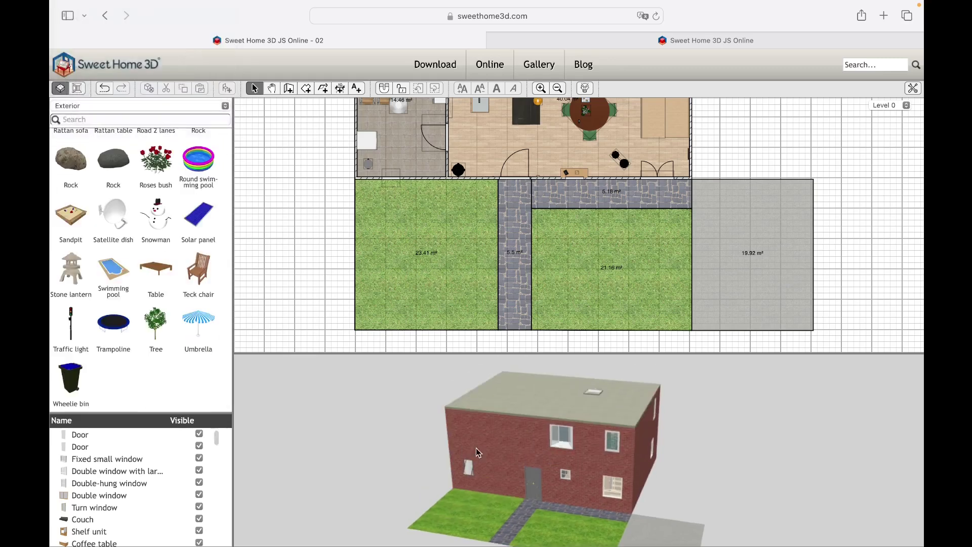
{"action": "scroll", "coordinate": [158, 339], "scroll_direction": "up", "scroll_amount": 5}
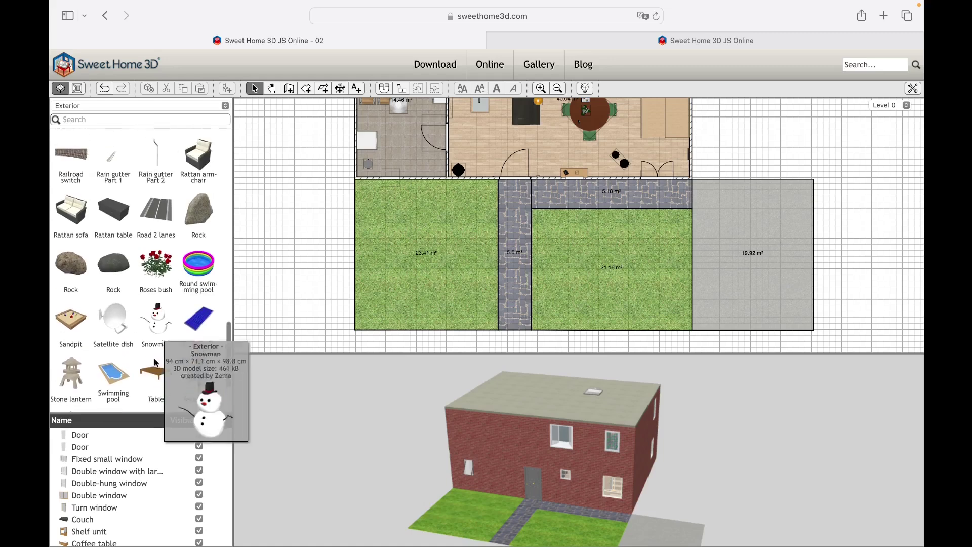
{"action": "scroll", "coordinate": [156, 234], "scroll_direction": "up", "scroll_amount": 5}
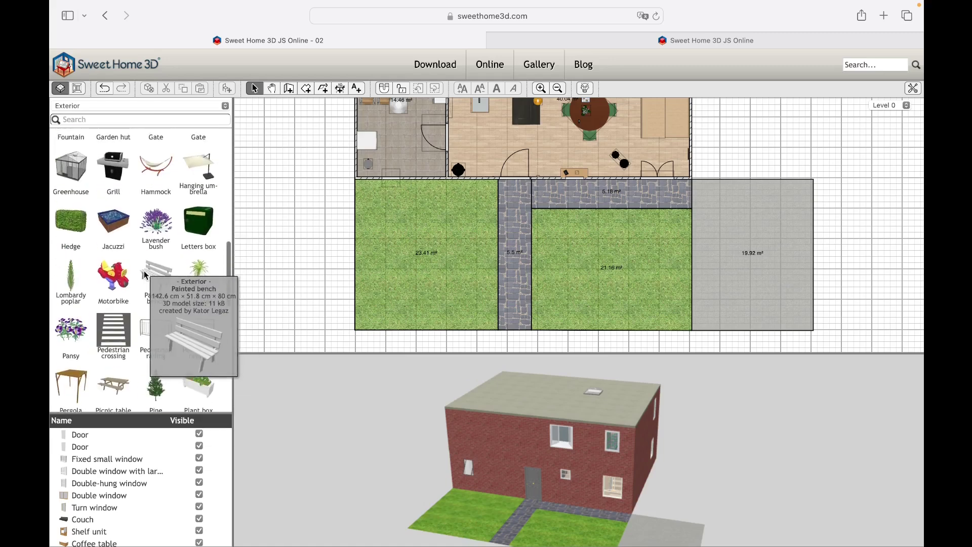
{"action": "scroll", "coordinate": [145, 275], "scroll_direction": "up", "scroll_amount": 6}
{"action": "left_click_drag", "start_coordinate": [155, 263], "coordinate": [445, 183]}
{"action": "scroll", "coordinate": [141, 273], "scroll_direction": "down", "scroll_amount": 3}
{"action": "left_click_drag", "start_coordinate": [156, 152], "coordinate": [364, 243]}
{"action": "scroll", "coordinate": [142, 274], "scroll_direction": "down", "scroll_amount": 3}
{"action": "left_click_drag", "start_coordinate": [70, 205], "coordinate": [435, 198]}
{"action": "scroll", "coordinate": [142, 274], "scroll_direction": "down", "scroll_amount": 3}
Drop more garden items, such as the grill, umbrella, rock and table, onto the lawns.
{"action": "left_click_drag", "start_coordinate": [113, 276], "coordinate": [455, 264]}
{"action": "left_click_drag", "start_coordinate": [450, 259], "coordinate": [444, 256]}
{"action": "left_click_drag", "start_coordinate": [156, 332], "coordinate": [359, 187]}
{"action": "left_click_drag", "start_coordinate": [198, 332], "coordinate": [540, 184]}
{"action": "scroll", "coordinate": [142, 273], "scroll_direction": "down", "scroll_amount": 3}
{"action": "left_click_drag", "start_coordinate": [198, 304], "coordinate": [600, 258]}
{"action": "left_click_drag", "start_coordinate": [114, 213], "coordinate": [411, 197]}
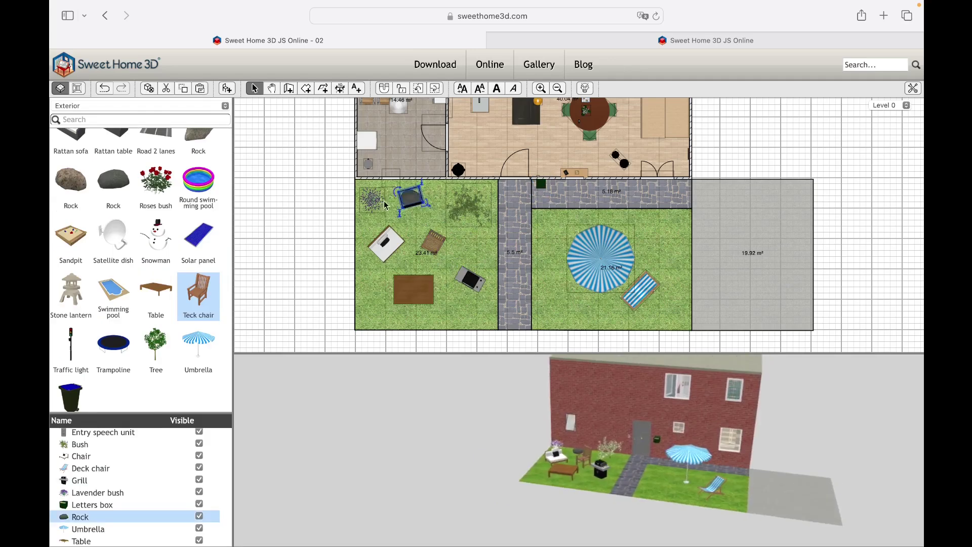
{"action": "left_click_drag", "start_coordinate": [156, 304], "coordinate": [413, 289]}
{"action": "left_click_drag", "start_coordinate": [424, 218], "coordinate": [641, 290]}
{"action": "left_click", "coordinate": [390, 243]}
{"action": "scroll", "coordinate": [142, 274], "scroll_direction": "up", "scroll_amount": 6}
Line the lawn edges with fence pickets and add a stone lantern, sandpit and round pool.
{"action": "left_click_drag", "start_coordinate": [199, 274], "coordinate": [356, 243]}
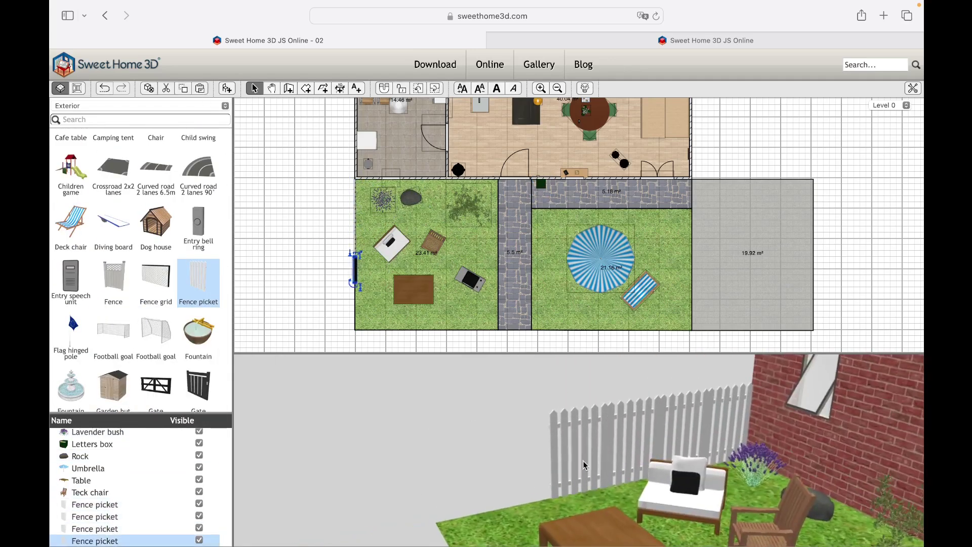
{"action": "left_click_drag", "start_coordinate": [582, 463], "coordinate": [699, 382]}
{"action": "scroll", "coordinate": [142, 273], "scroll_direction": "down", "scroll_amount": 10}
{"action": "left_click_drag", "start_coordinate": [71, 304], "coordinate": [543, 223]}
{"action": "left_click_drag", "start_coordinate": [70, 250], "coordinate": [564, 299]}
{"action": "scroll", "coordinate": [142, 273], "scroll_direction": "up", "scroll_amount": 1}
{"action": "left_click_drag", "start_coordinate": [198, 253], "coordinate": [657, 240]}
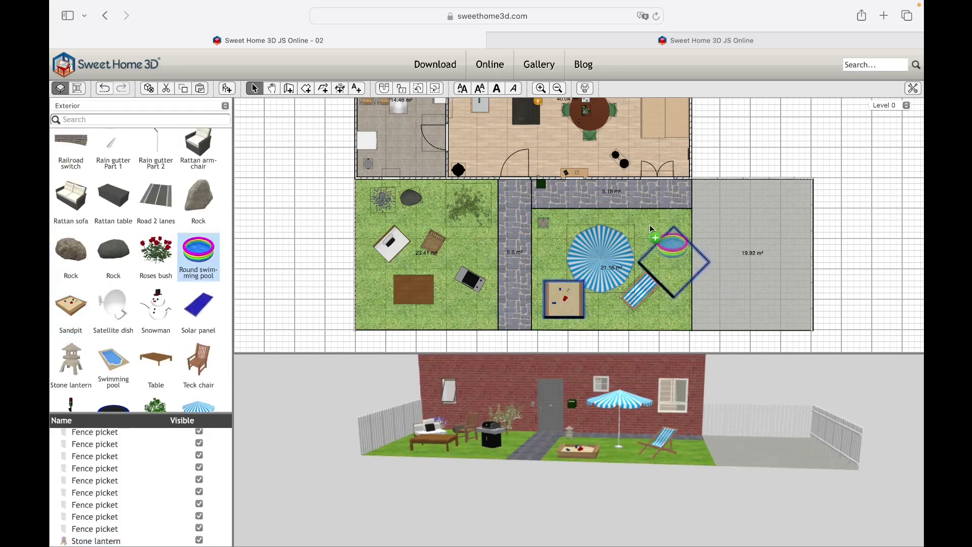
{"action": "left_click_drag", "start_coordinate": [489, 420], "coordinate": [575, 494]}
{"action": "left_click_drag", "start_coordinate": [639, 292], "coordinate": [630, 303]}
{"action": "left_click_drag", "start_coordinate": [653, 436], "coordinate": [611, 520]}
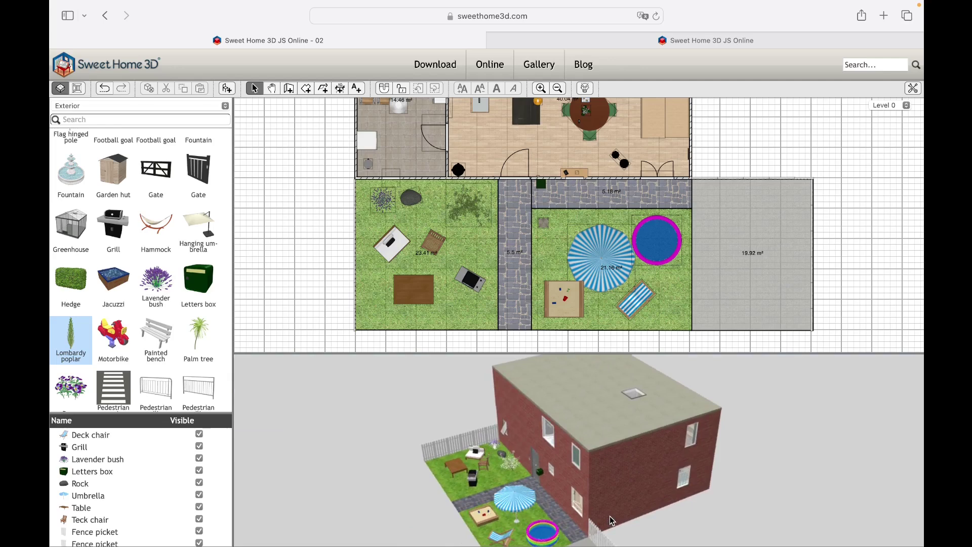
{"action": "left_click_drag", "start_coordinate": [503, 510], "coordinate": [555, 452]}
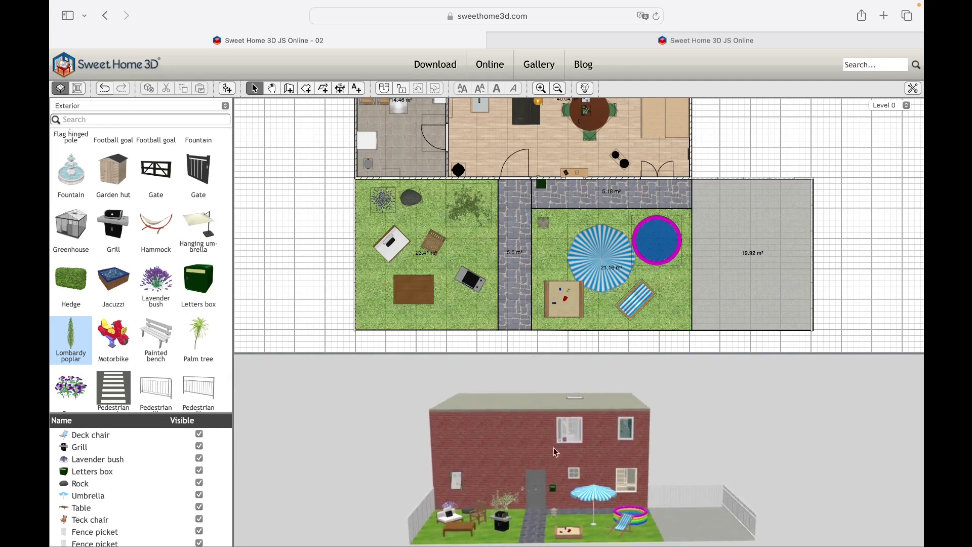
{"action": "left_click", "coordinate": [202, 104]}
From the Vehicles category, place a city car, a scooter and a bicycle in the grey parking area.
{"action": "key", "text": "Escape"}
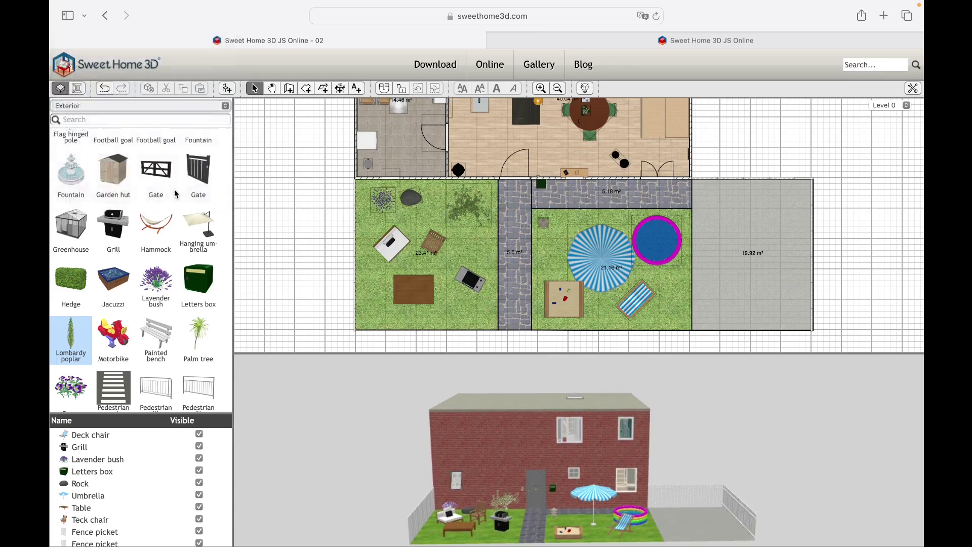
{"action": "key", "text": "v"}
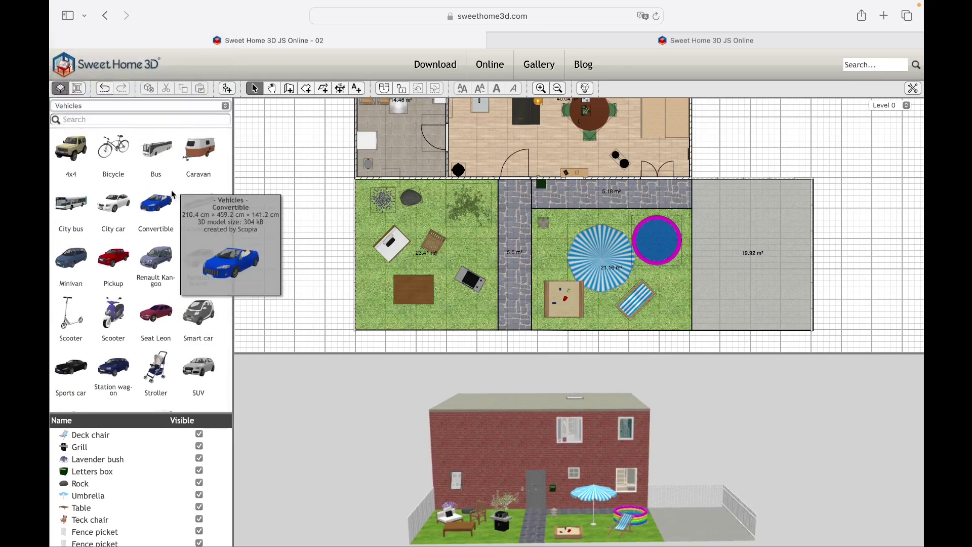
{"action": "left_click_drag", "start_coordinate": [113, 205], "coordinate": [743, 205]}
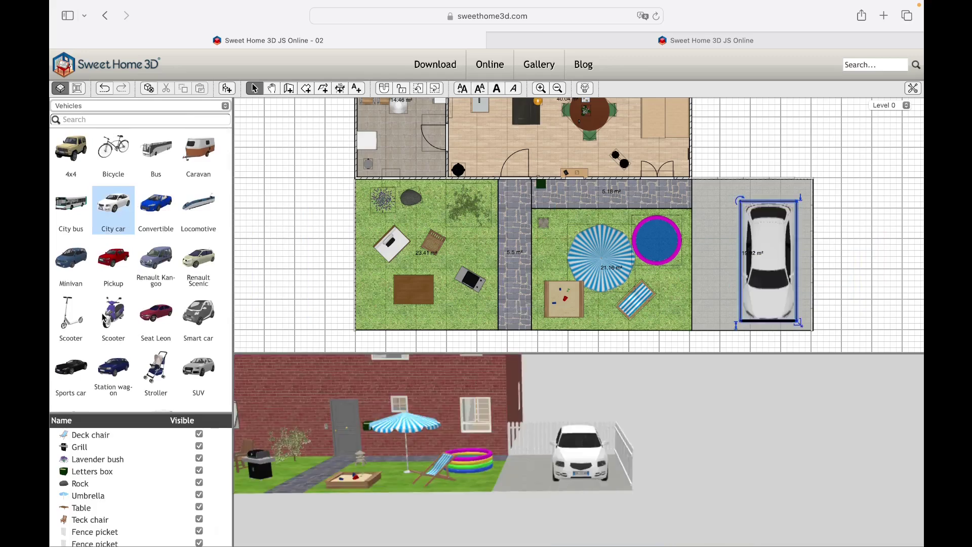
{"action": "left_click_drag", "start_coordinate": [103, 318], "coordinate": [704, 265]}
{"action": "scroll", "coordinate": [114, 218], "scroll_direction": "down", "scroll_amount": 5}
{"action": "scroll", "coordinate": [115, 218], "scroll_direction": "up", "scroll_amount": 5}
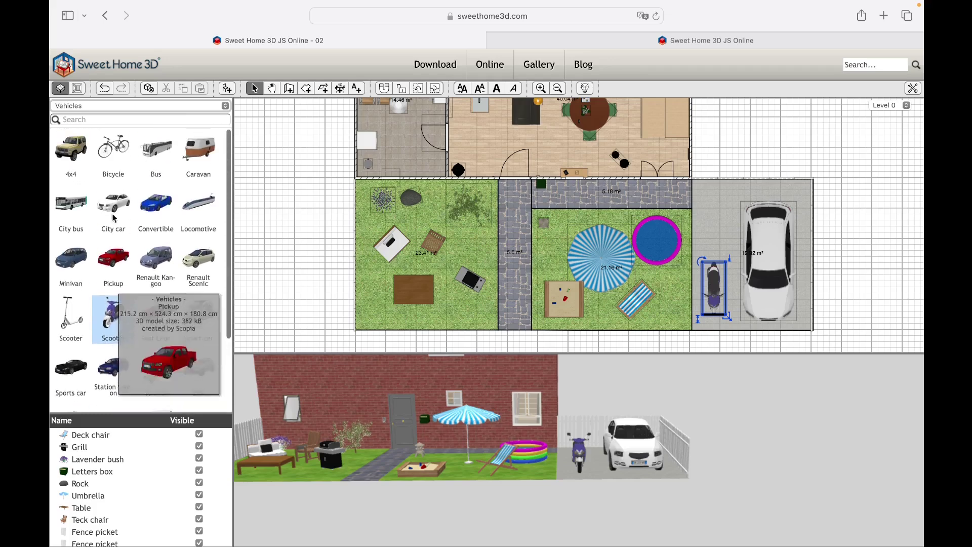
{"action": "left_click_drag", "start_coordinate": [113, 150], "coordinate": [160, 147]}
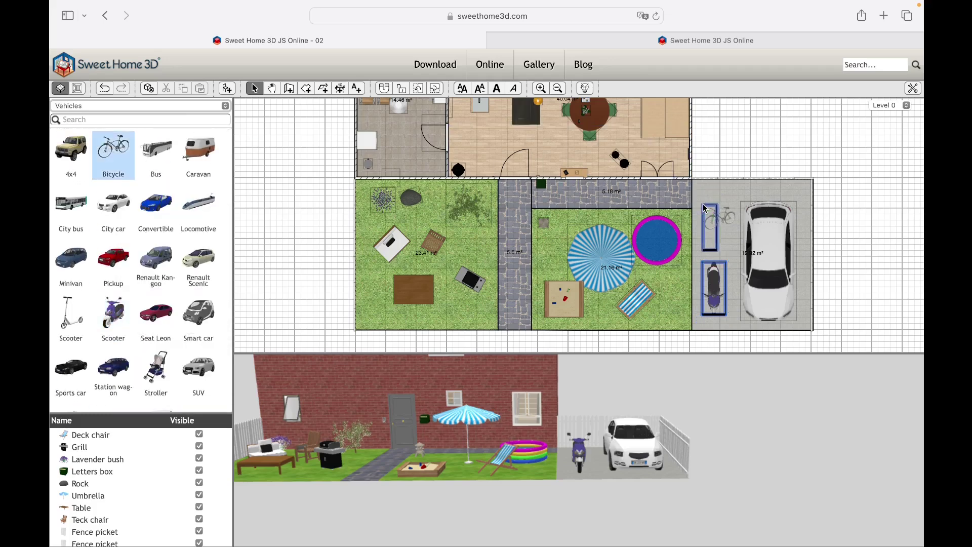
{"action": "left_click_drag", "start_coordinate": [705, 208], "coordinate": [705, 207]}
{"action": "left_click", "coordinate": [656, 346]}
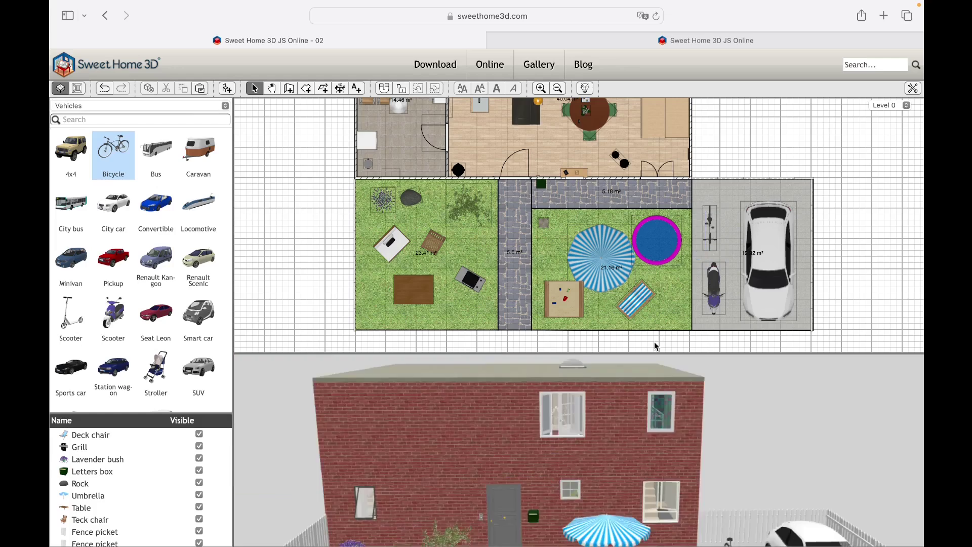
{"action": "left_click_drag", "start_coordinate": [643, 486], "coordinate": [613, 489]}
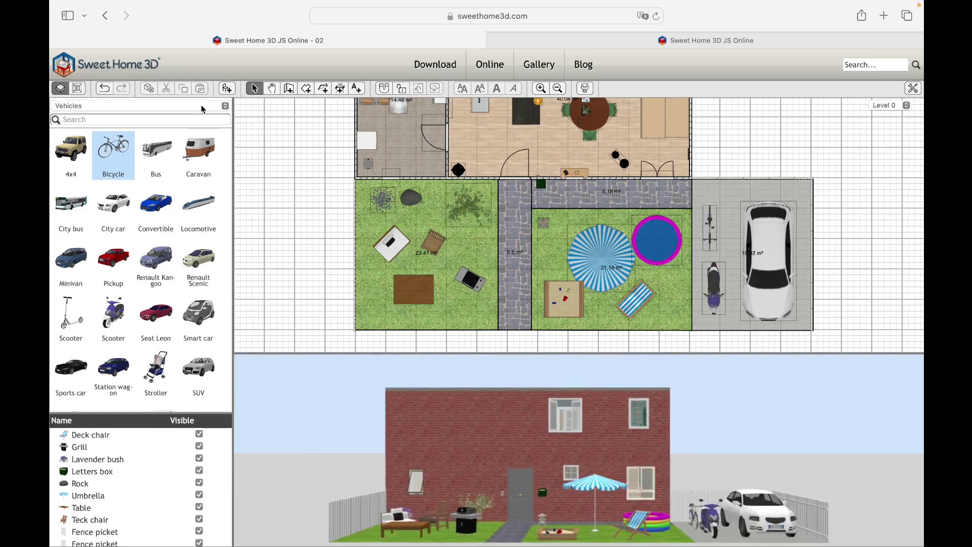
{"action": "left_click", "coordinate": [203, 110]}
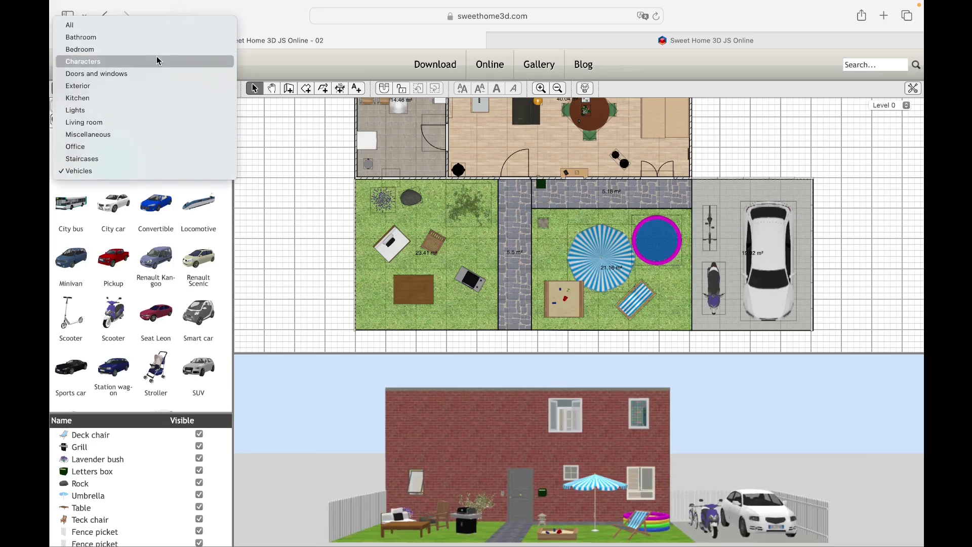
From the Characters category, place a man on the left lawn.
{"action": "left_click", "coordinate": [158, 60]}
{"action": "scroll", "coordinate": [171, 302], "scroll_direction": "down", "scroll_amount": 2}
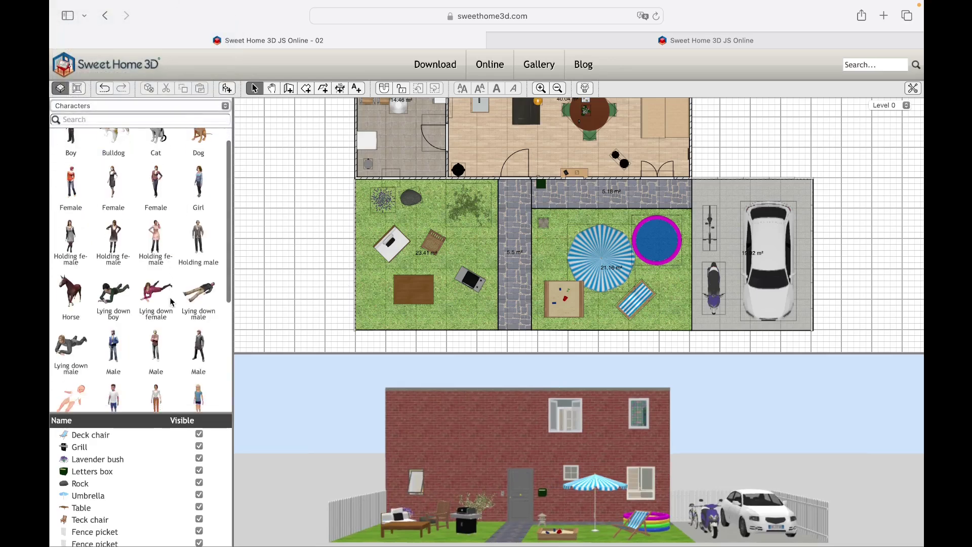
{"action": "left_click_drag", "start_coordinate": [158, 308], "coordinate": [349, 295]}
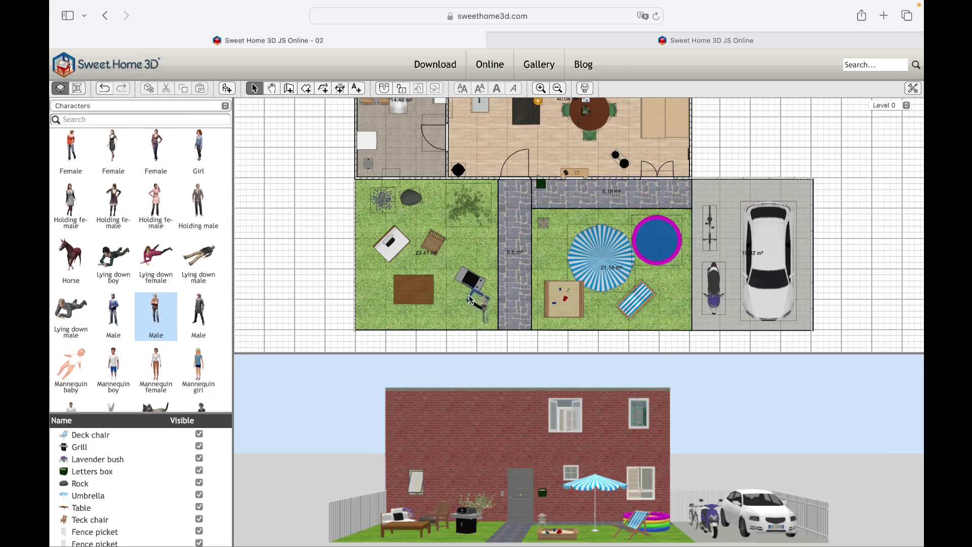
{"action": "left_click_drag", "start_coordinate": [471, 300], "coordinate": [472, 306]}
{"action": "left_click_drag", "start_coordinate": [620, 503], "coordinate": [592, 540]}
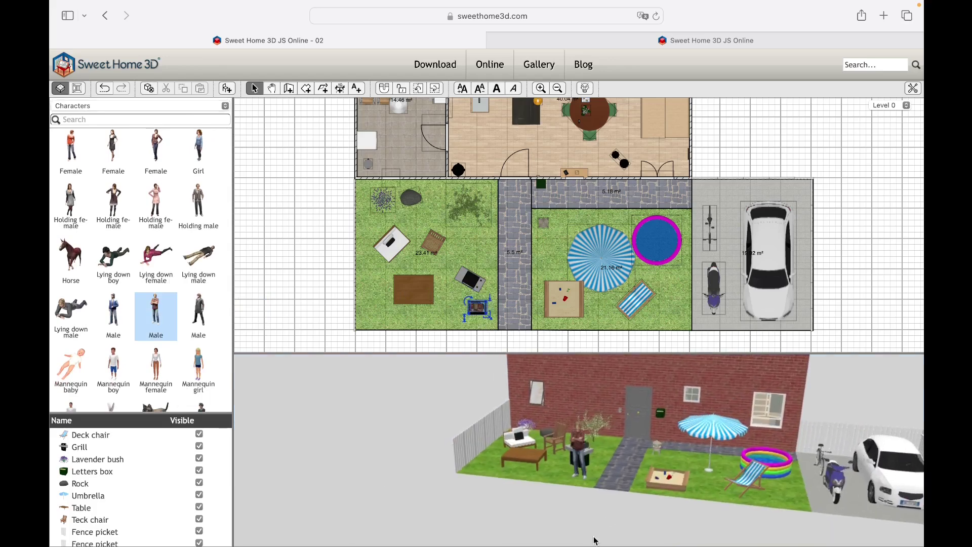
Add a sitting girl, a rabbit, a woman and a bulldog to the garden.
{"action": "scroll", "coordinate": [218, 386], "scroll_direction": "down", "scroll_amount": 3}
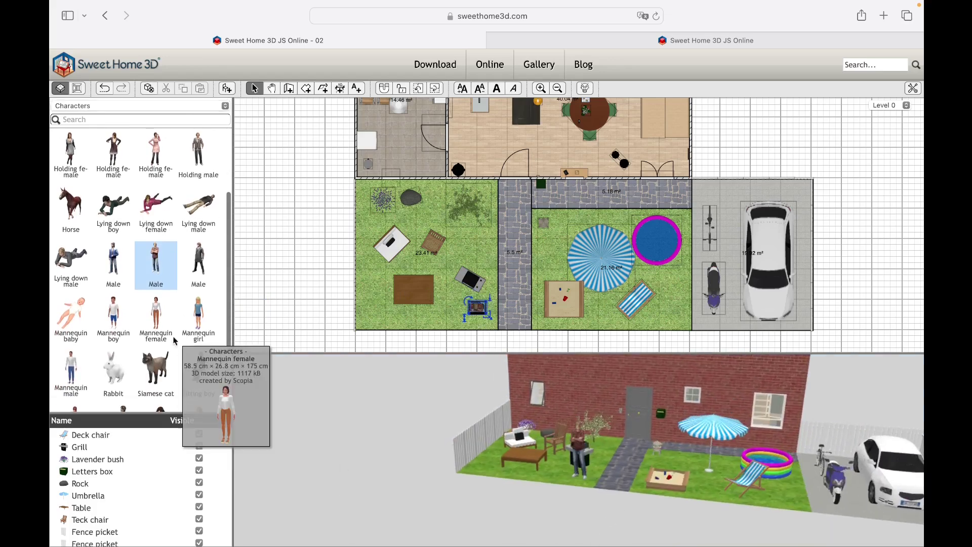
{"action": "scroll", "coordinate": [163, 332], "scroll_direction": "down", "scroll_amount": 2}
{"action": "left_click_drag", "start_coordinate": [163, 331], "coordinate": [233, 318]}
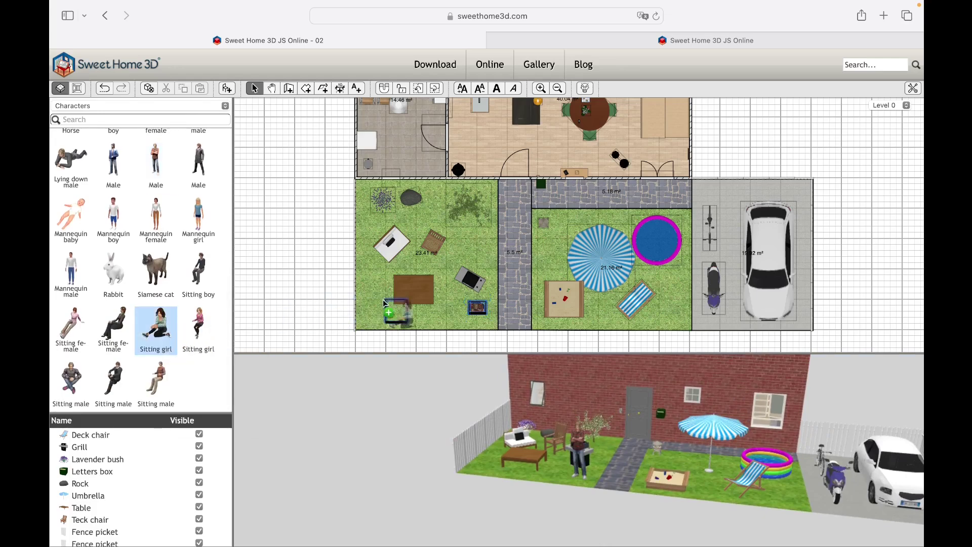
{"action": "left_click_drag", "start_coordinate": [368, 304], "coordinate": [366, 300]}
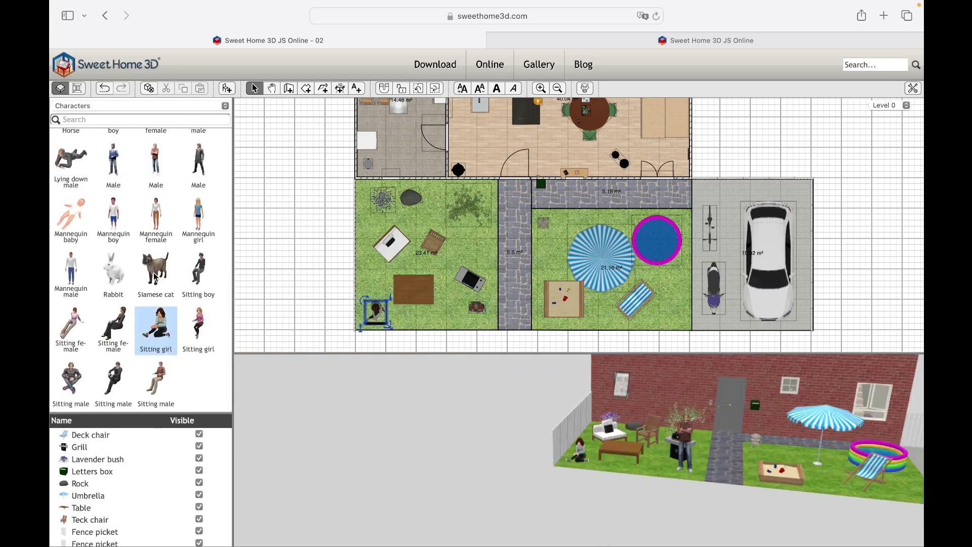
{"action": "left_click_drag", "start_coordinate": [191, 268], "coordinate": [551, 248]}
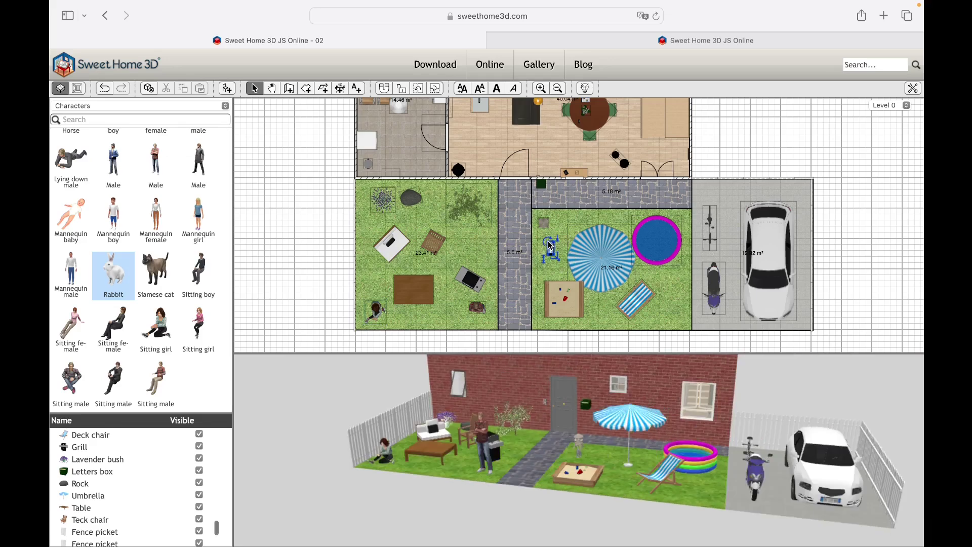
{"action": "scroll", "coordinate": [131, 243], "scroll_direction": "up", "scroll_amount": 3}
{"action": "scroll", "coordinate": [131, 243], "scroll_direction": "up", "scroll_amount": 5}
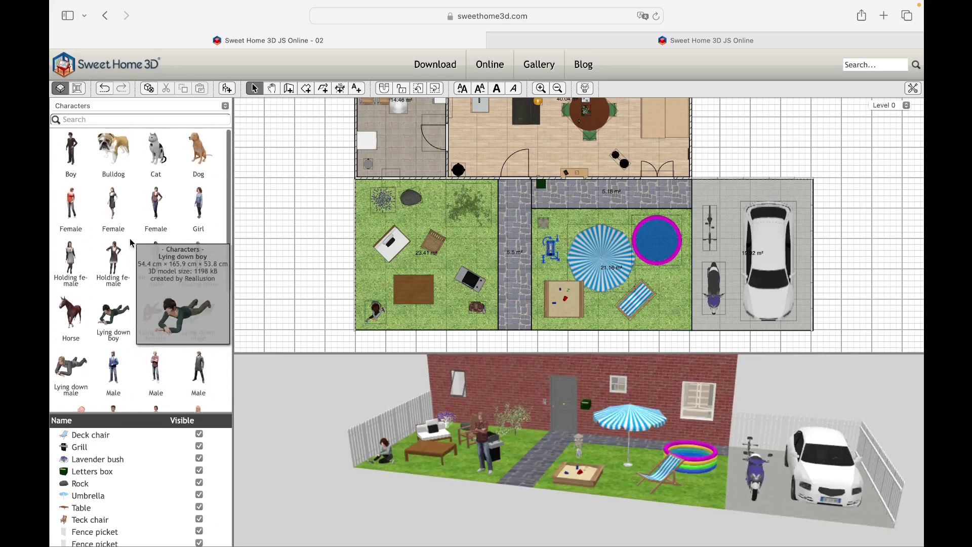
{"action": "left_click_drag", "start_coordinate": [113, 210], "coordinate": [672, 304]}
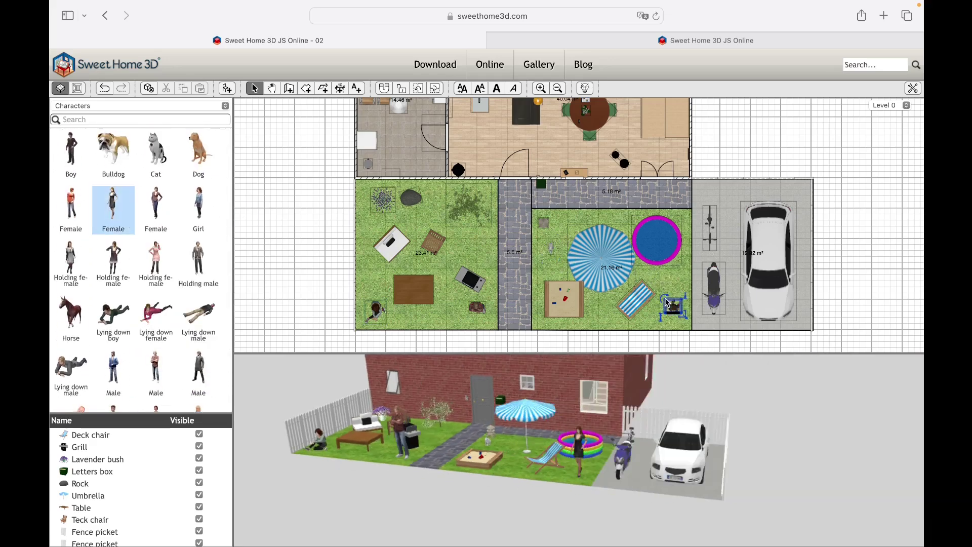
{"action": "left_click_drag", "start_coordinate": [114, 152], "coordinate": [466, 241]}
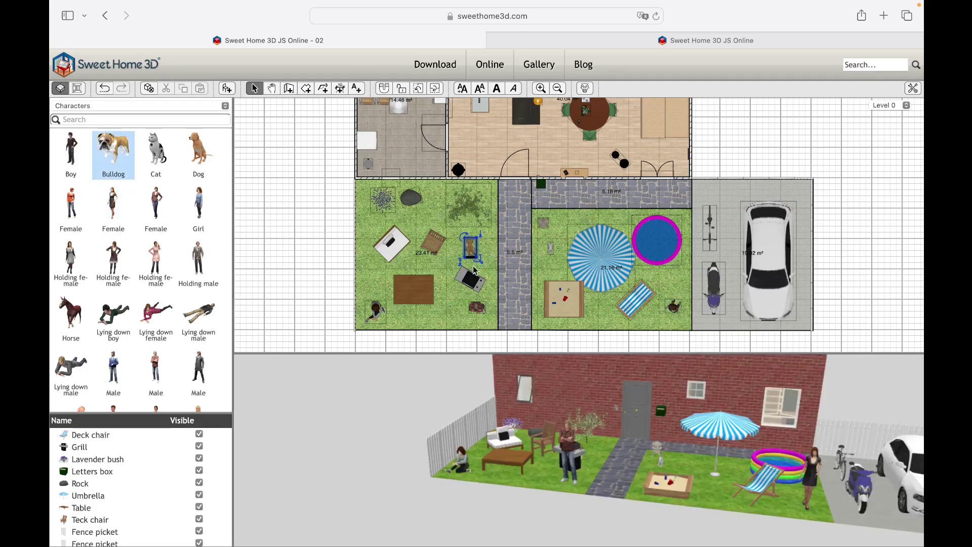
{"action": "left_click", "coordinate": [532, 528]}
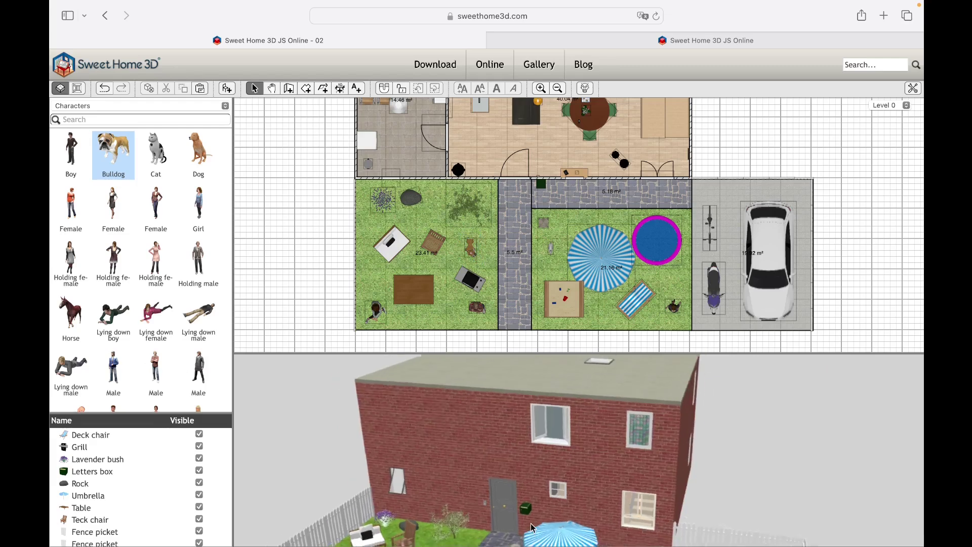
{"action": "left_click_drag", "start_coordinate": [532, 528], "coordinate": [645, 485]}
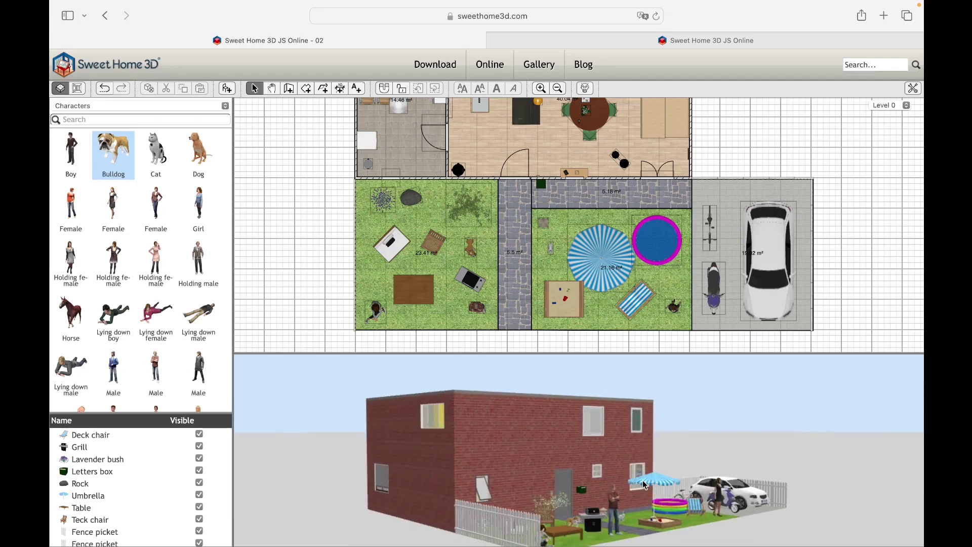
Close the 'Sweet Home 3D JS Online - 02' browser tab holding the villa.
{"action": "left_click", "coordinate": [56, 40]}
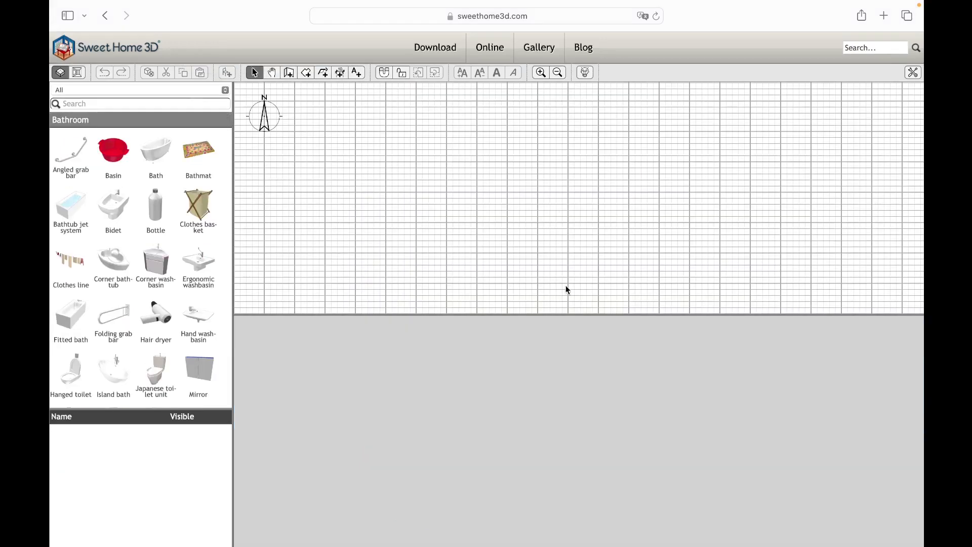